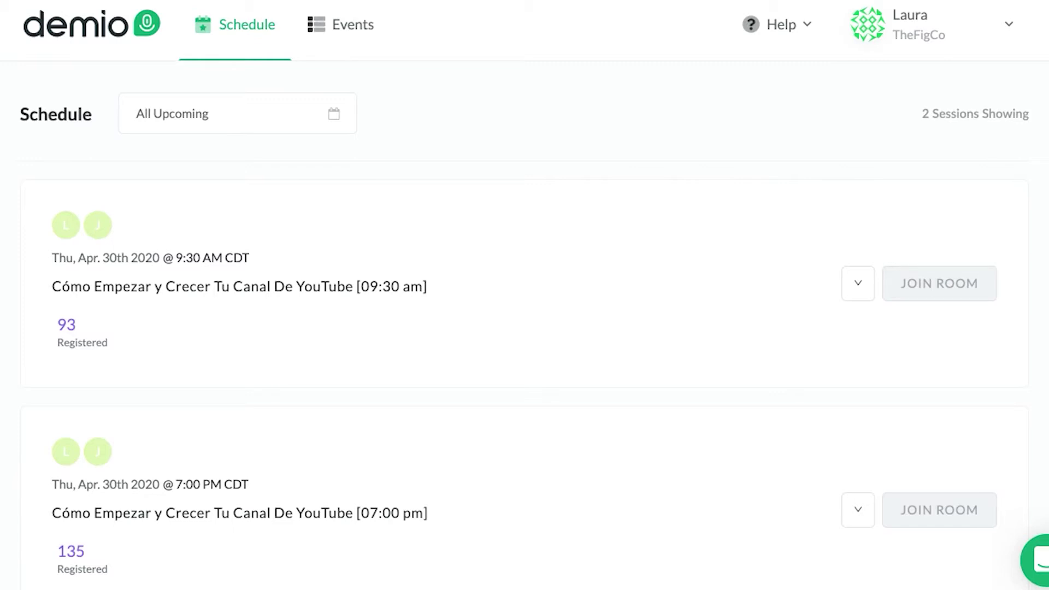
Check the General settings timezone (GMT-06:00) America/Mexico_City and keep English as default language
left_click(1007, 30)
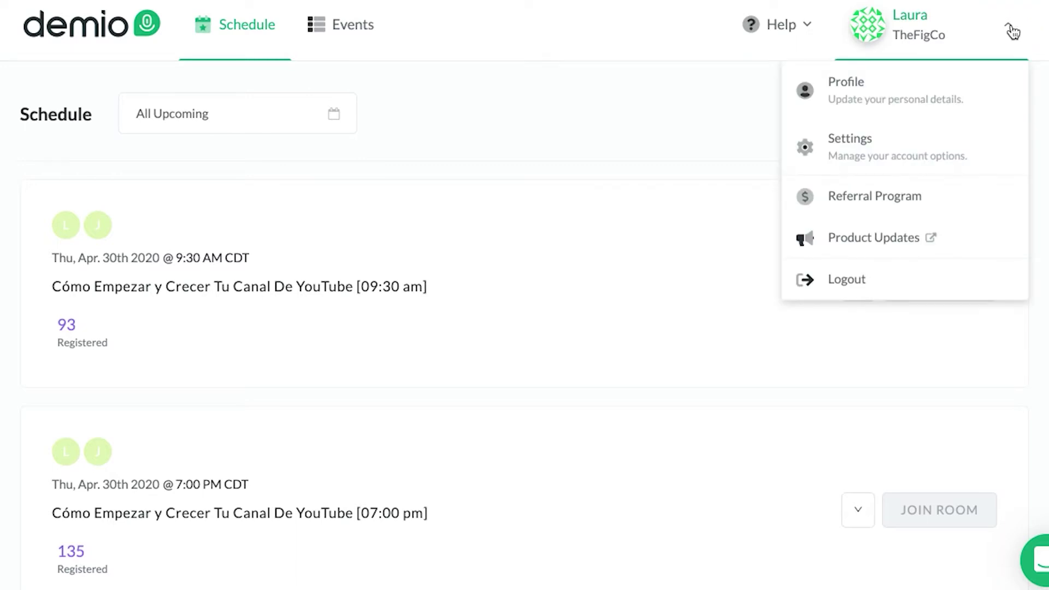
left_click(861, 158)
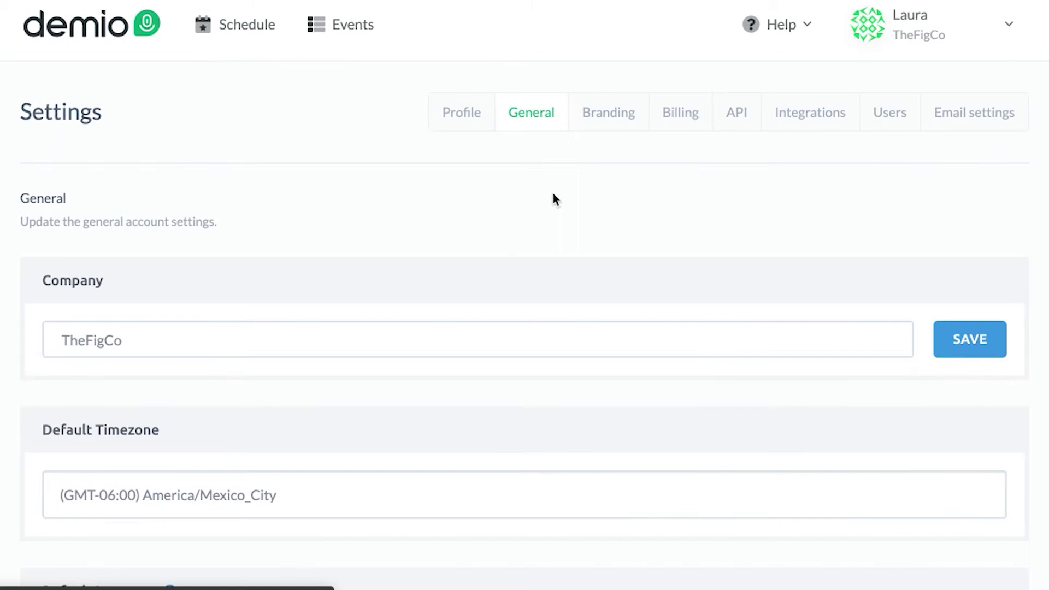
scroll(386, 227, "down", 2)
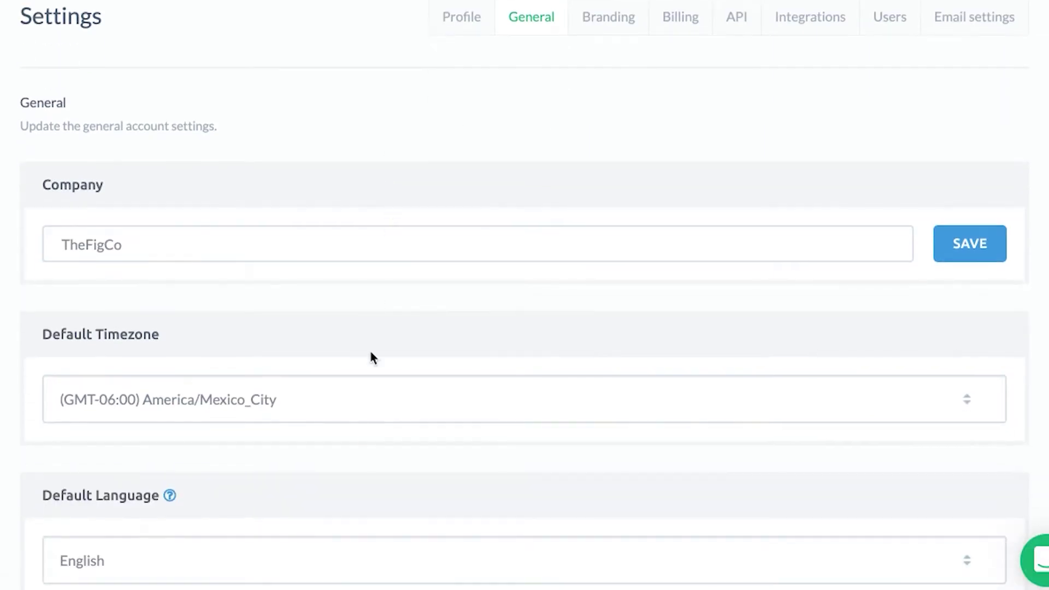
scroll(358, 443, "down", 2)
left_click(371, 468)
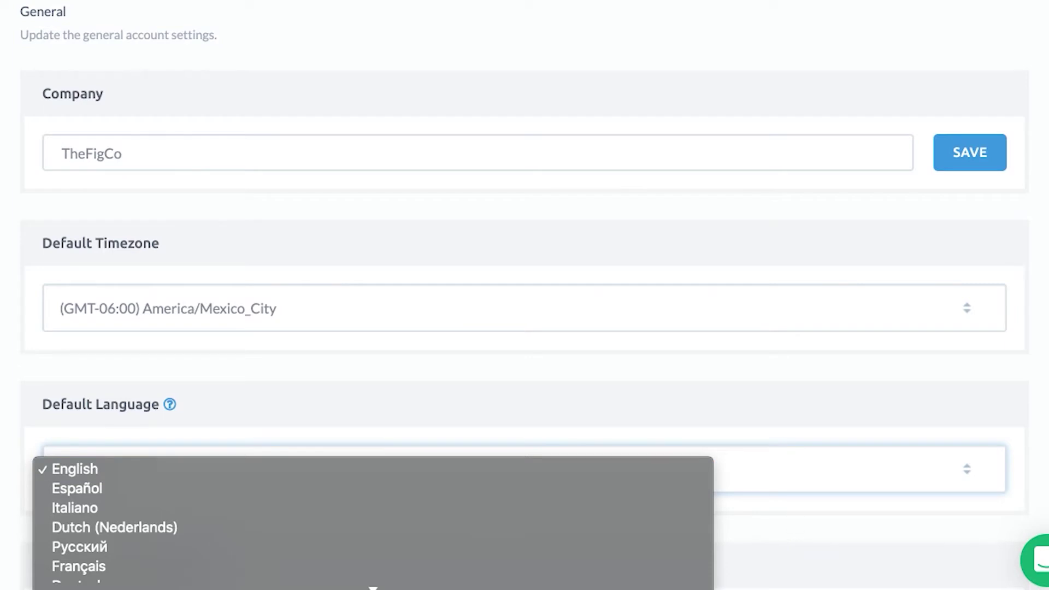
left_click(852, 61)
scroll(852, 57, "up", 4)
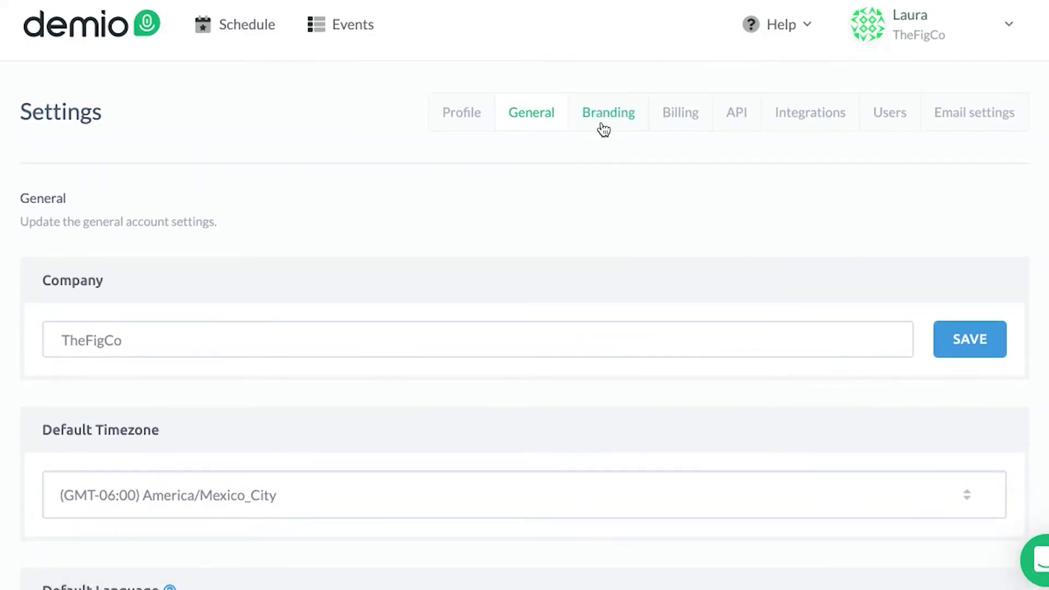
Look over the Branding tab's logo, colour scheme and branding options, then move to Integrations
left_click(603, 127)
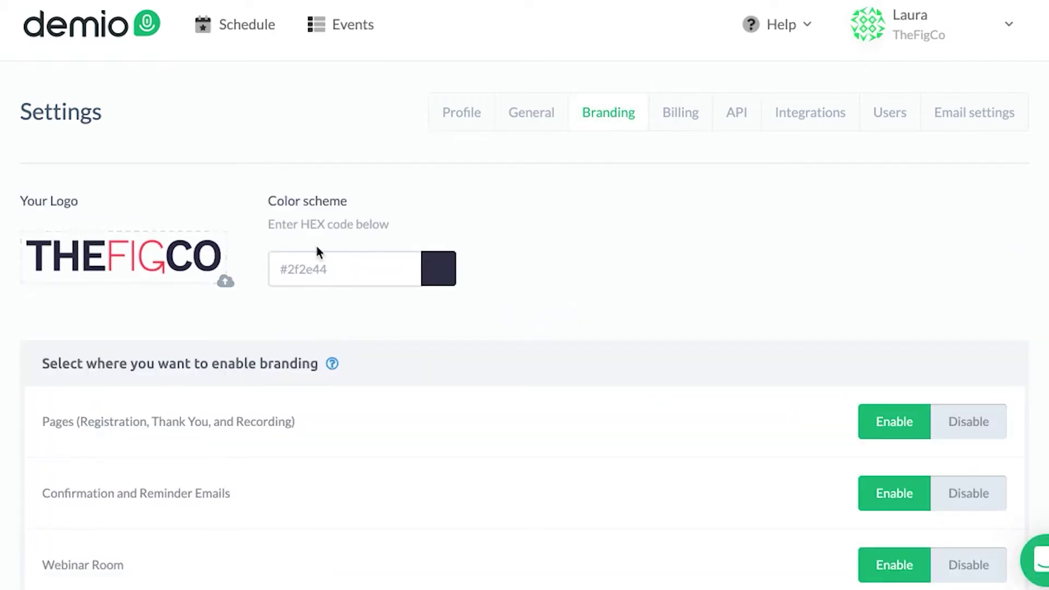
scroll(655, 349, "down", 1)
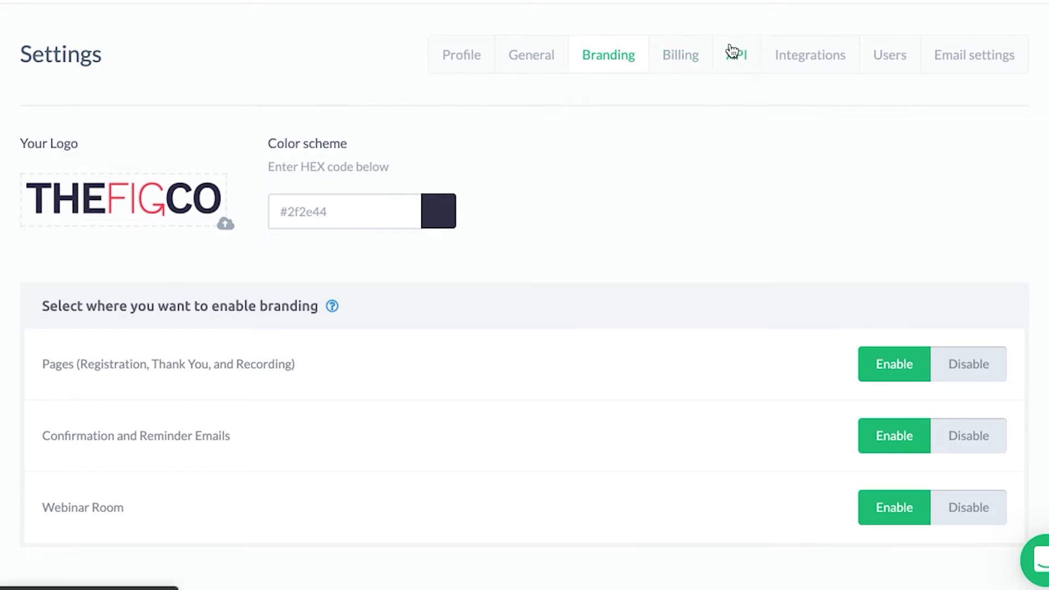
left_click(808, 59)
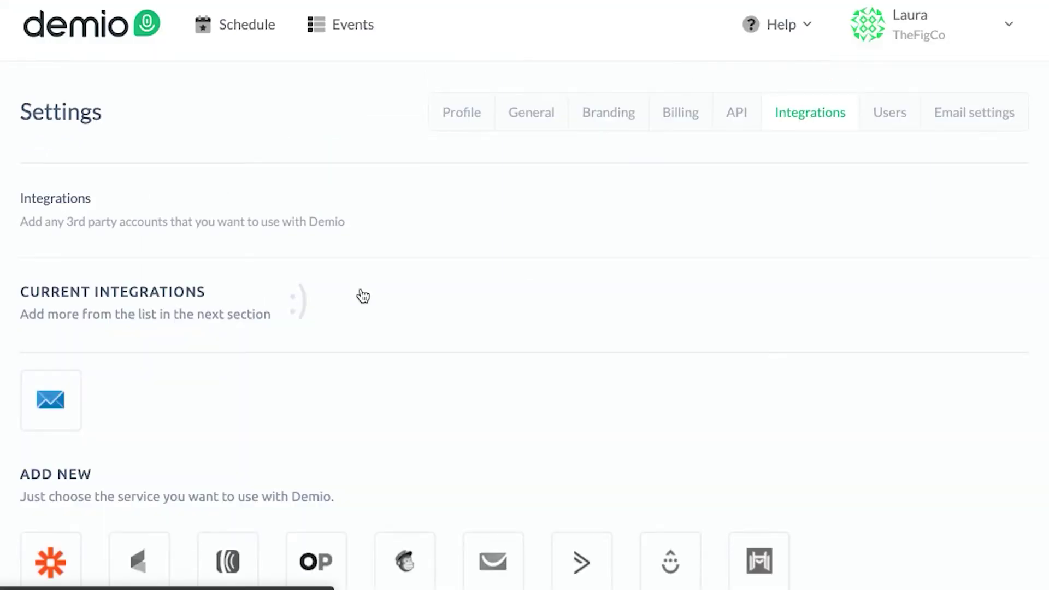
Scroll through the current email integration and the services available to add
scroll(488, 415, "down", 2)
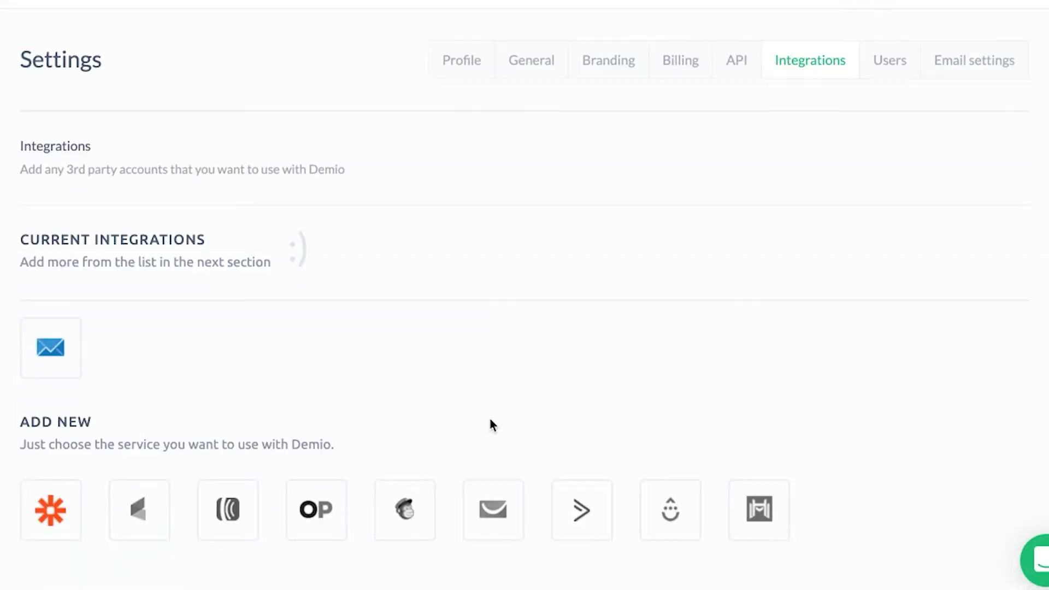
scroll(513, 382, "up", 2)
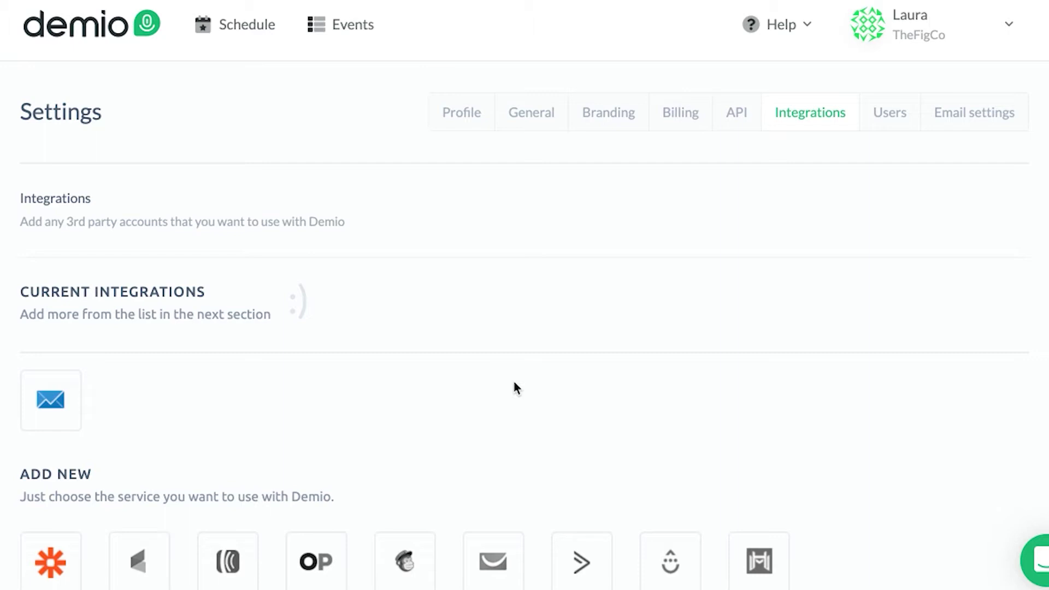
Look over the Users and Email settings tabs, then go to the Events page
left_click(887, 123)
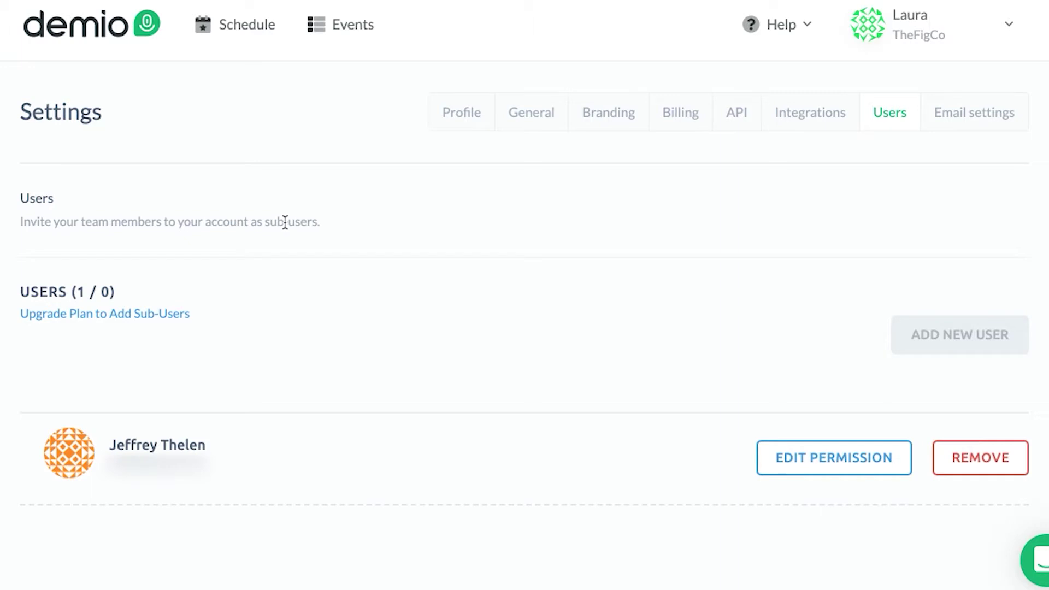
left_click(961, 120)
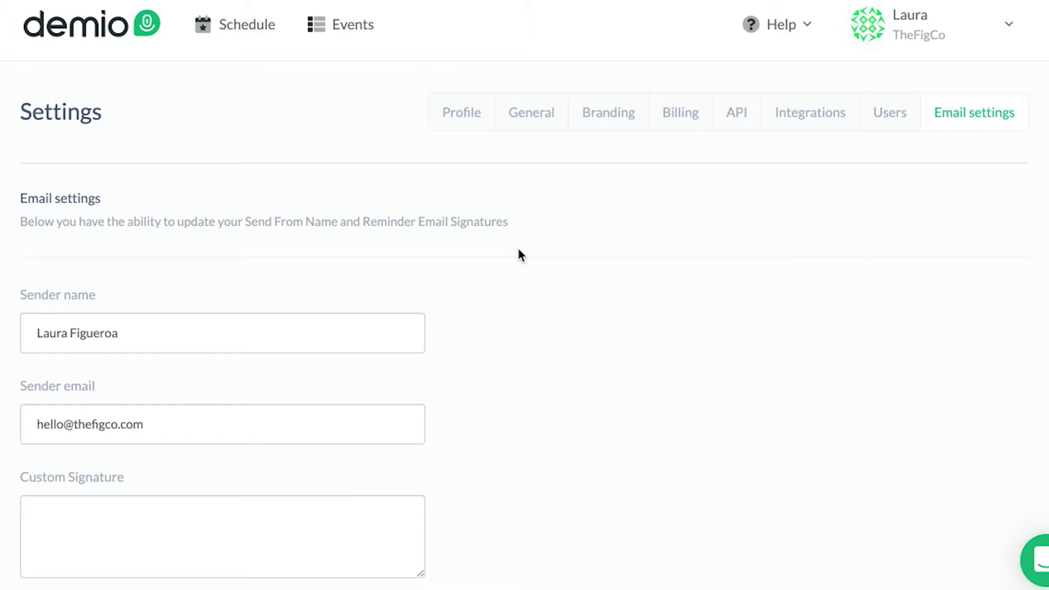
left_click(352, 27)
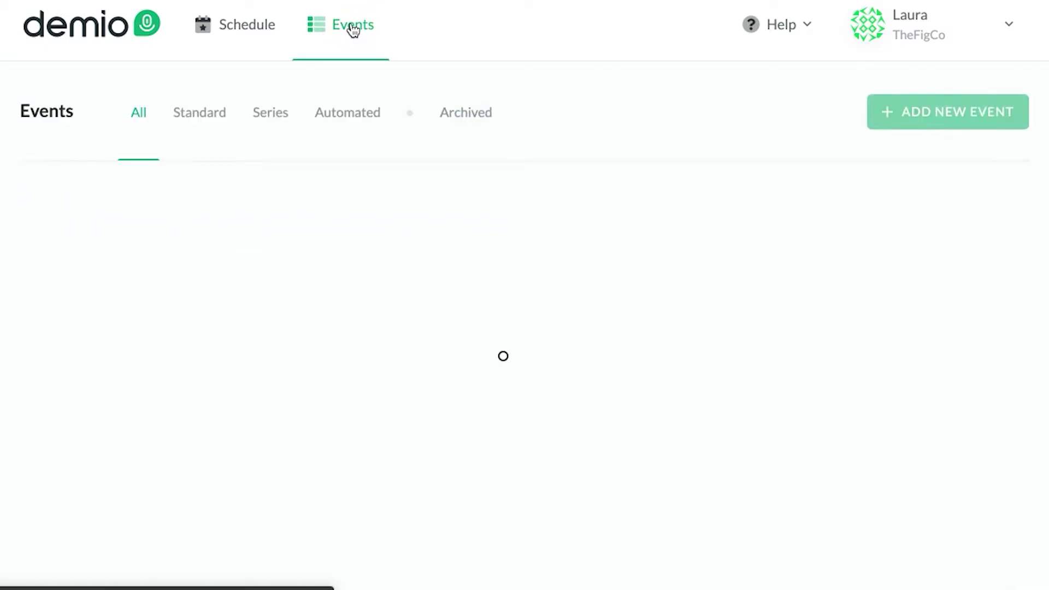
Create a Standard event named 'YouTube Training'
left_click(927, 115)
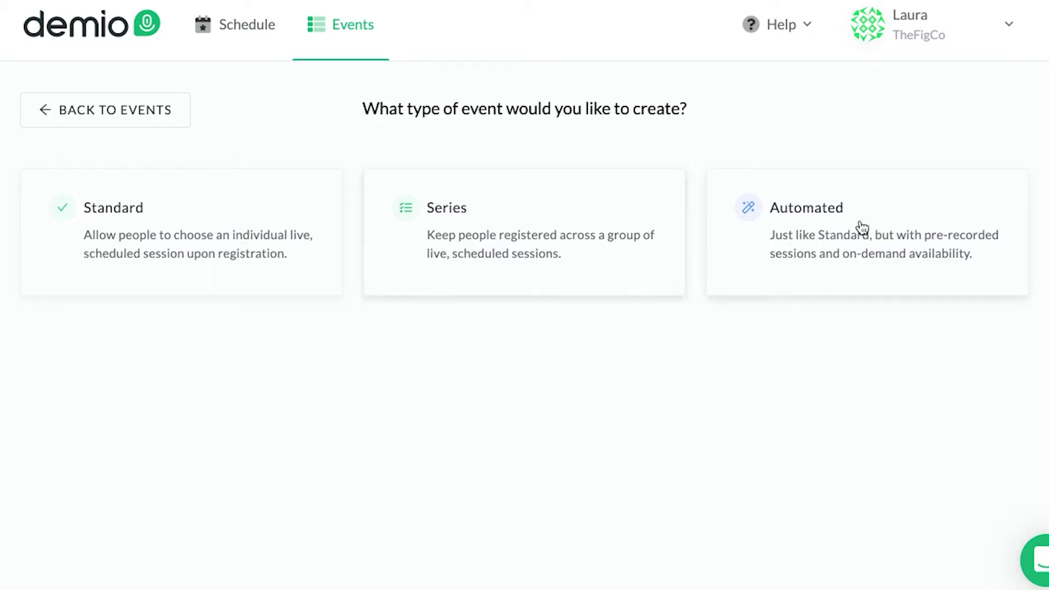
left_click(223, 231)
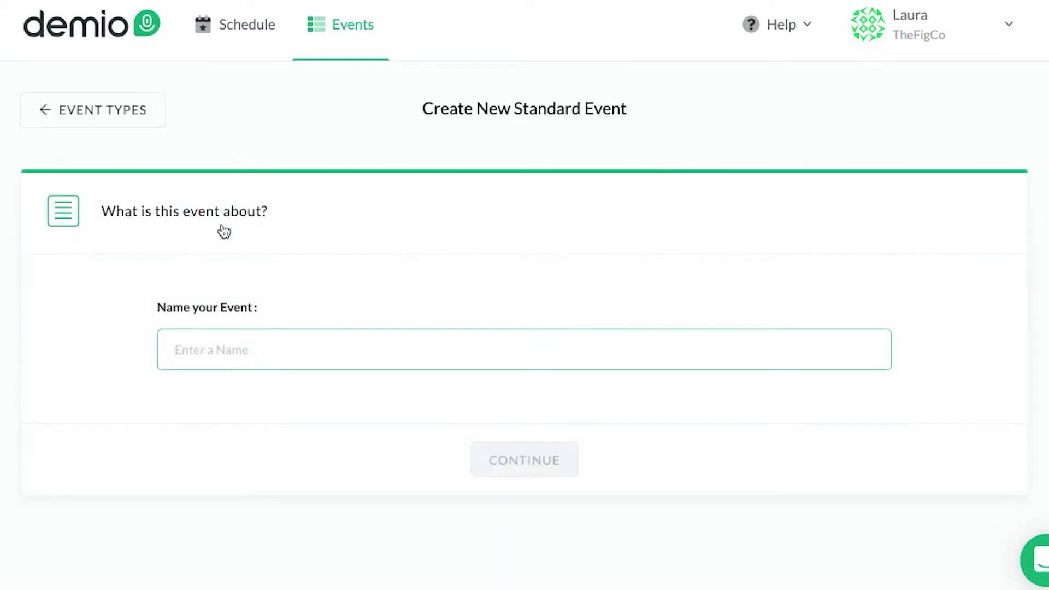
type("YouTu")
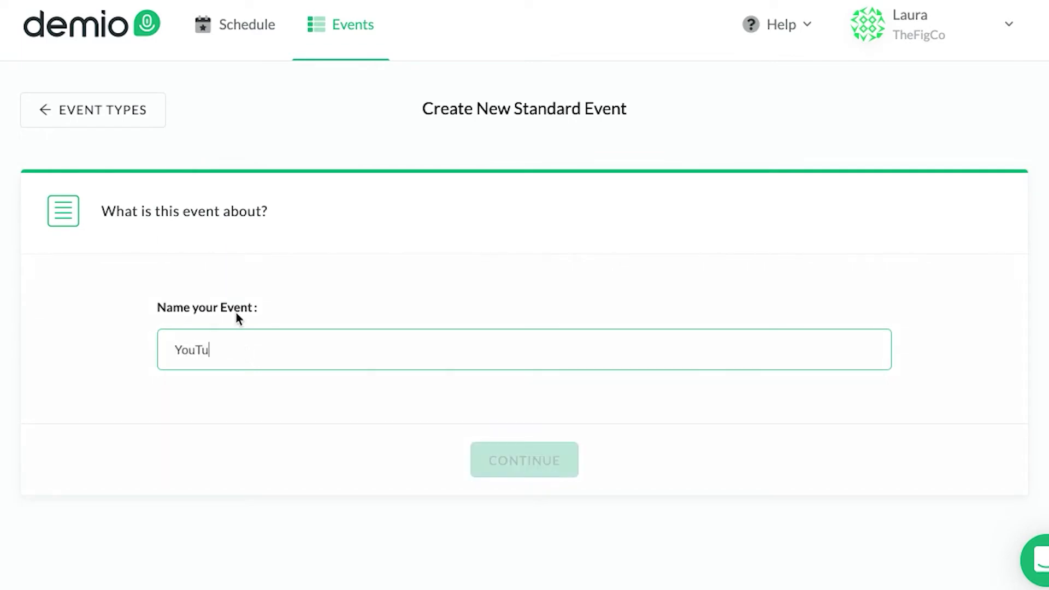
type("be Training")
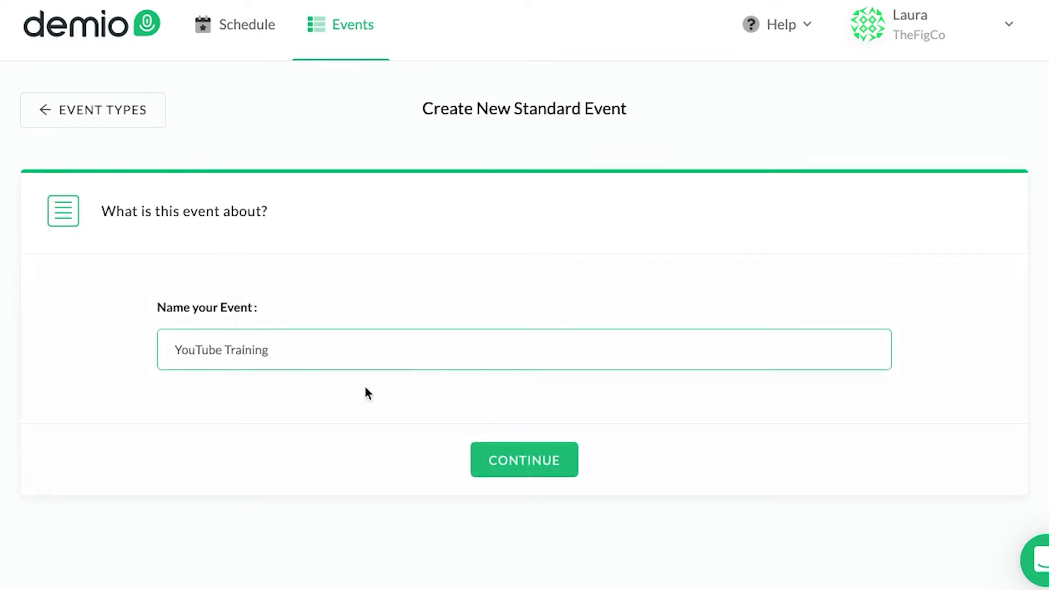
left_click(498, 462)
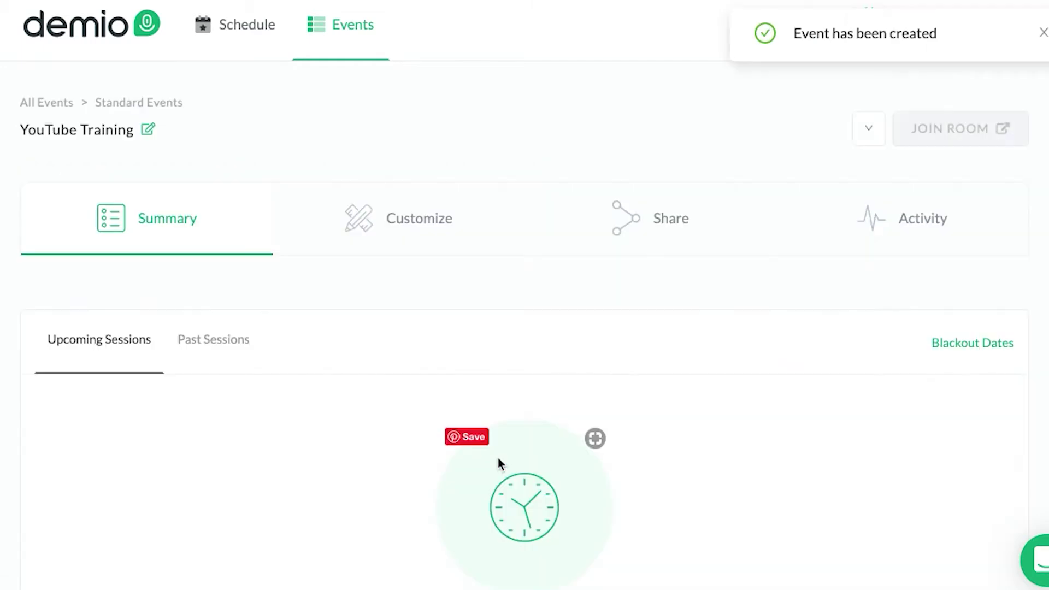
Add a session for Sun, Apr 26th 2020 at 5:00PM CDT to the event schedule
scroll(484, 366, "down", 4)
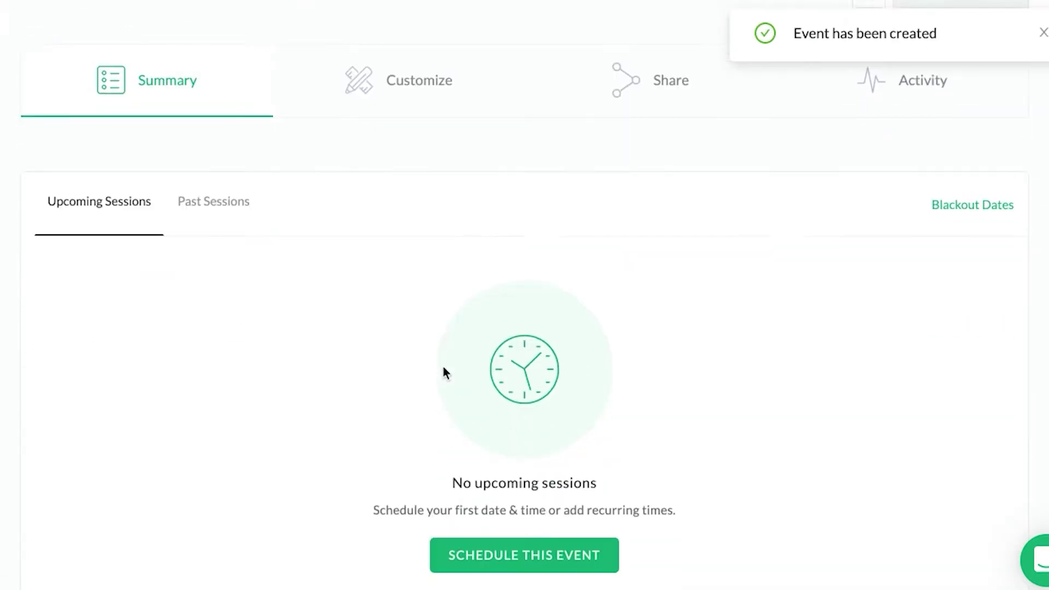
left_click(499, 523)
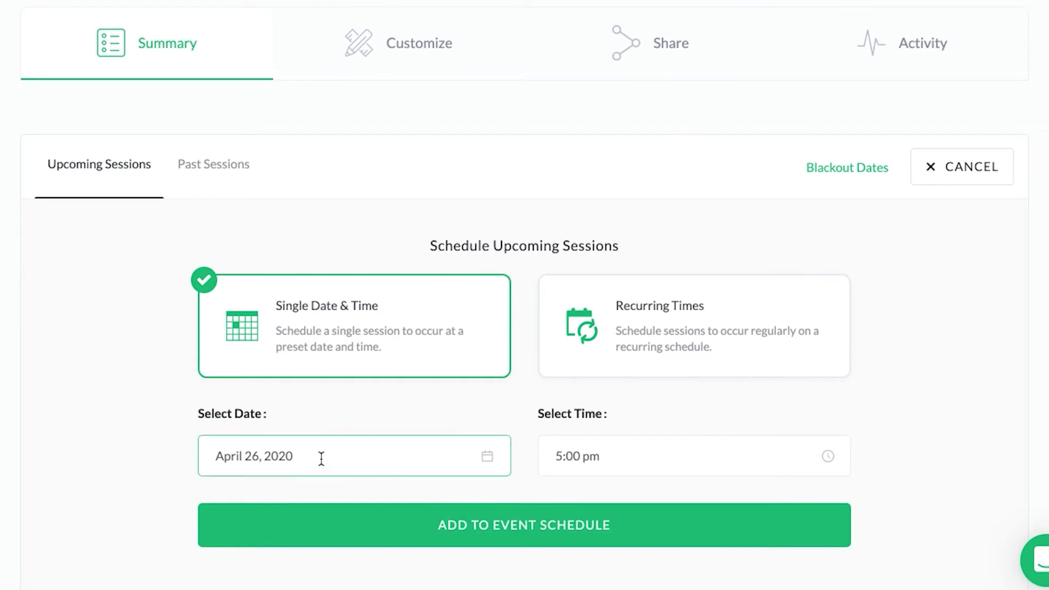
left_click(537, 526)
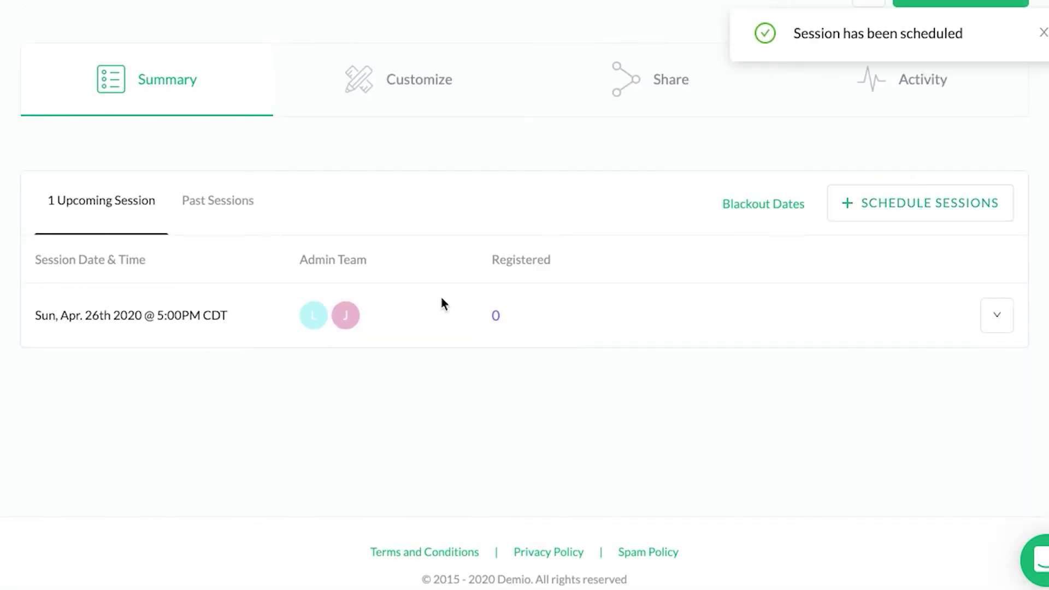
left_click(404, 87)
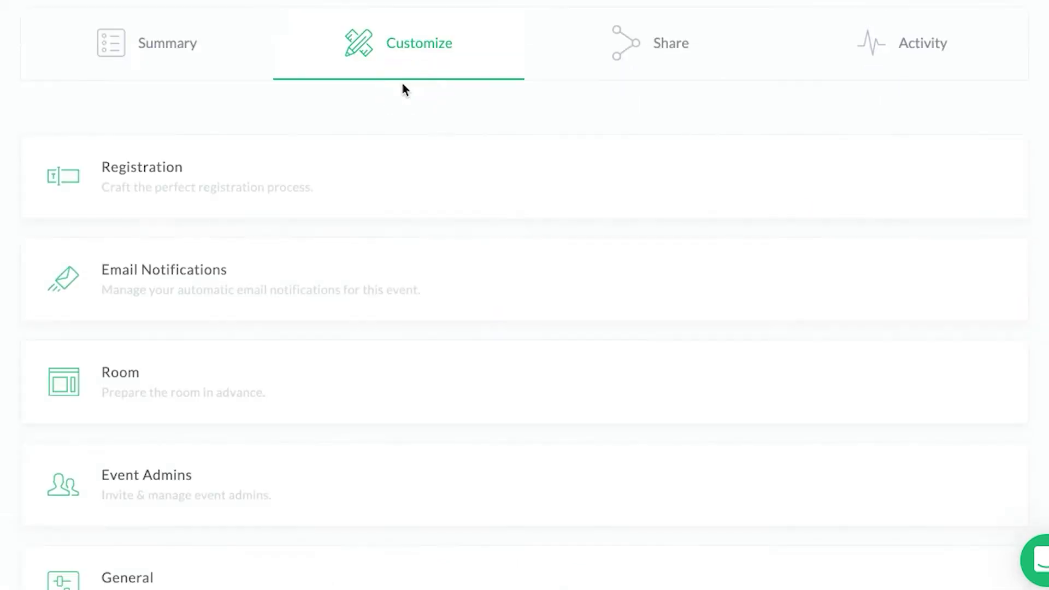
Open the registration page editor and look through its template, logo, colour and element options
left_click(241, 180)
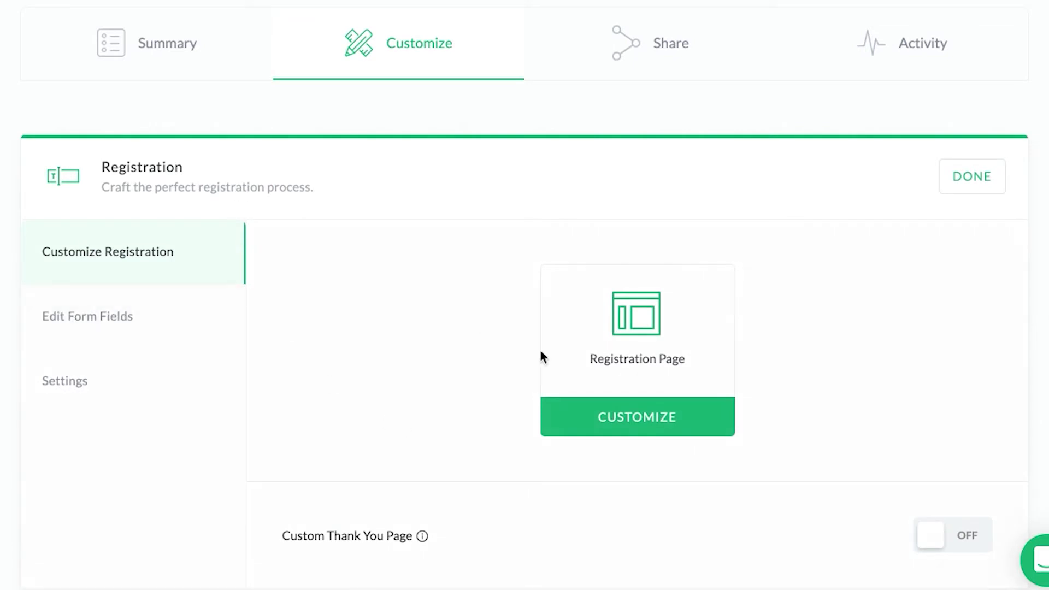
scroll(539, 354, "down", 1)
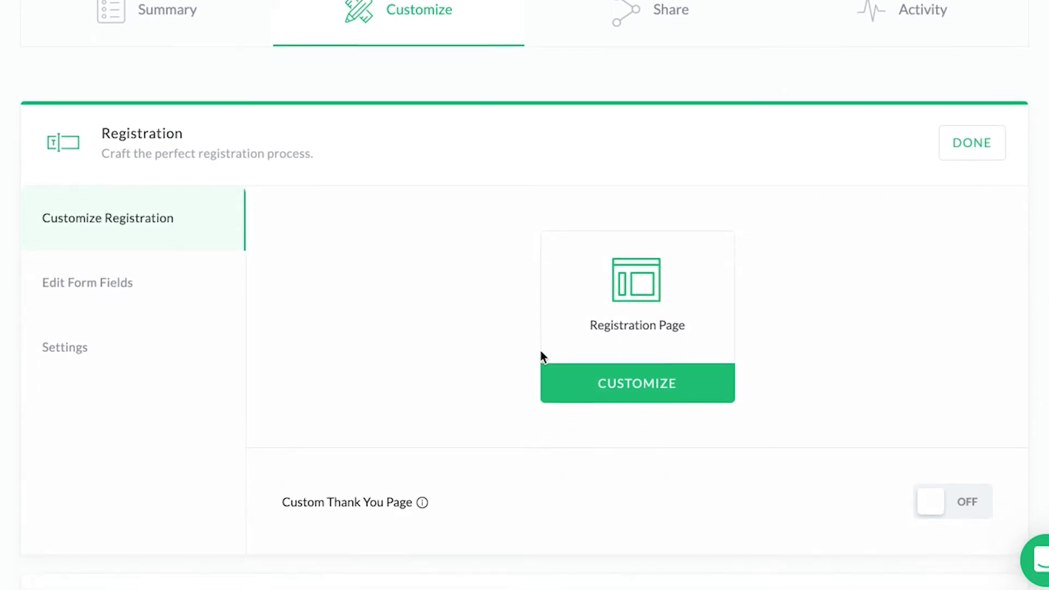
left_click(623, 387)
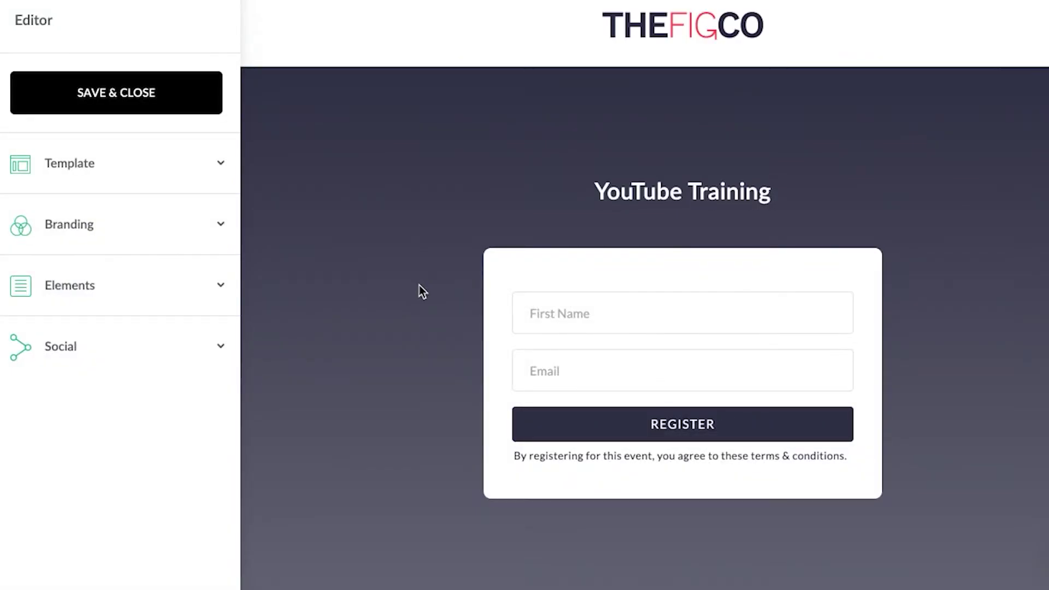
left_click(218, 167)
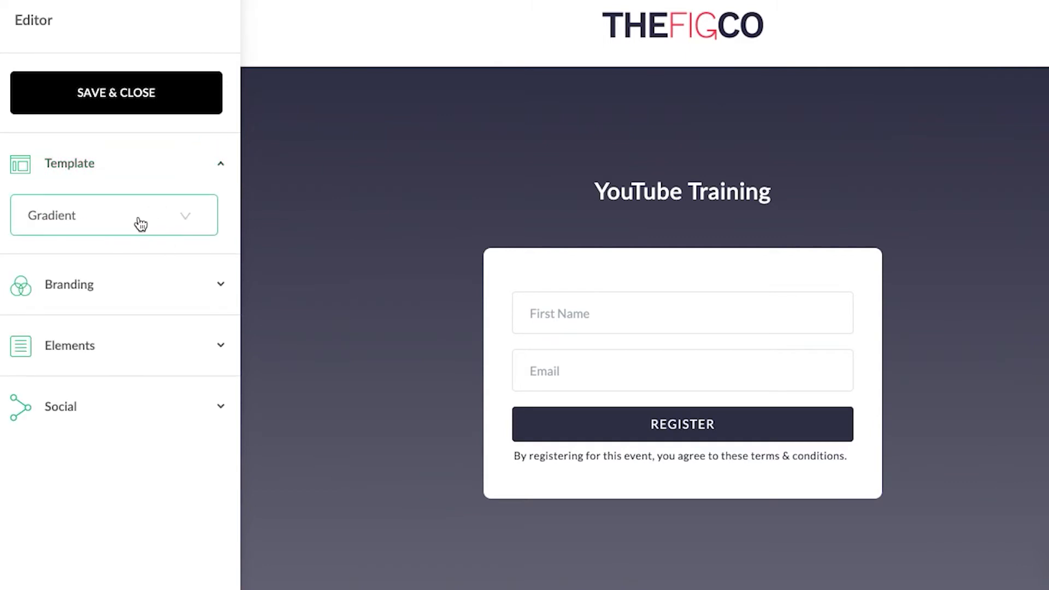
left_click(219, 285)
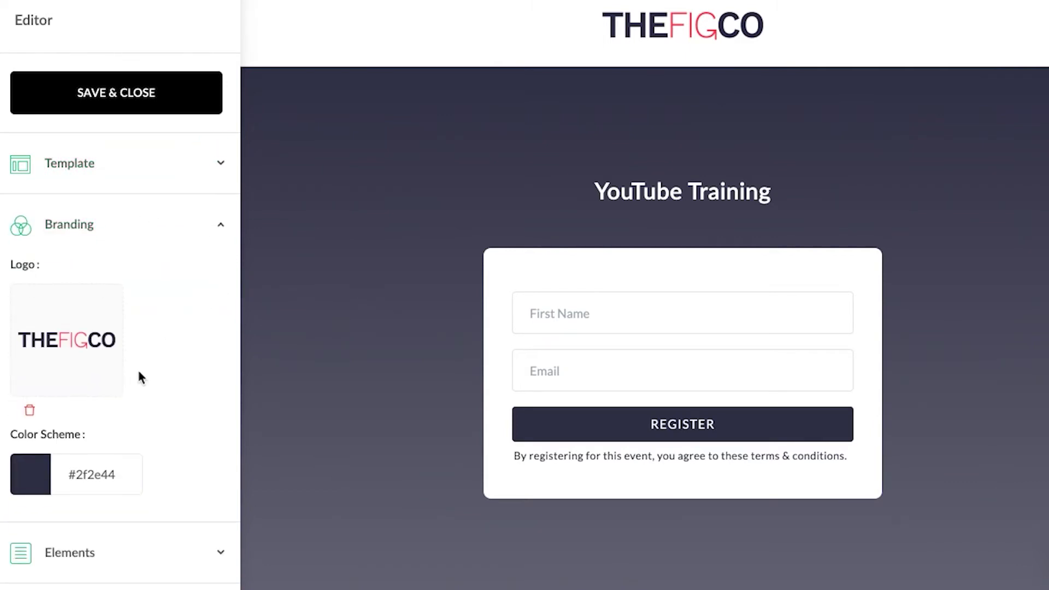
scroll(173, 386, "down", 2)
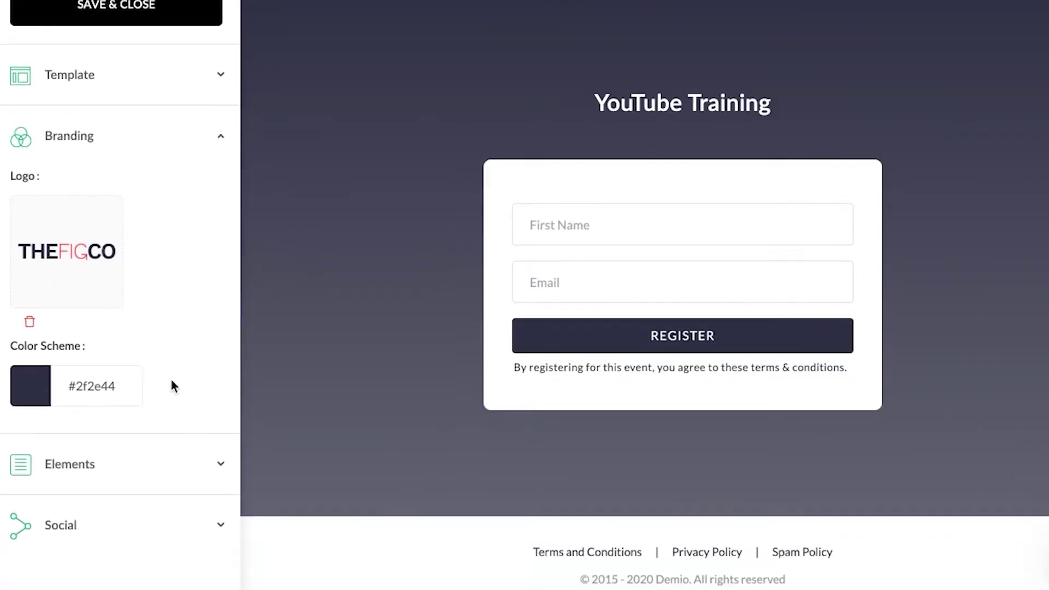
left_click(199, 467)
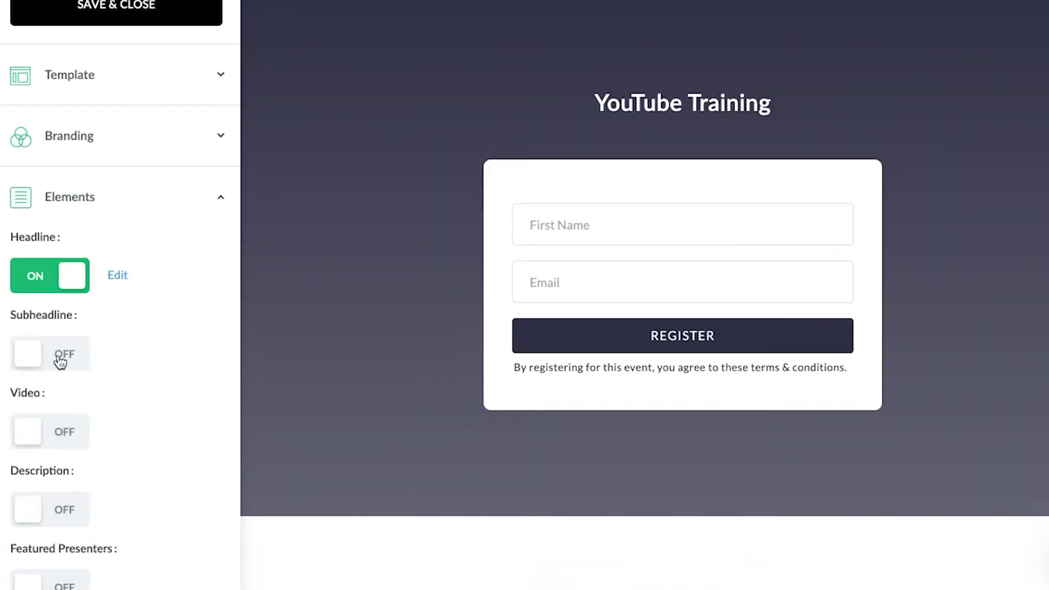
Add the subheadline 'Learn how to create your channel' and save the registration page
left_click(23, 352)
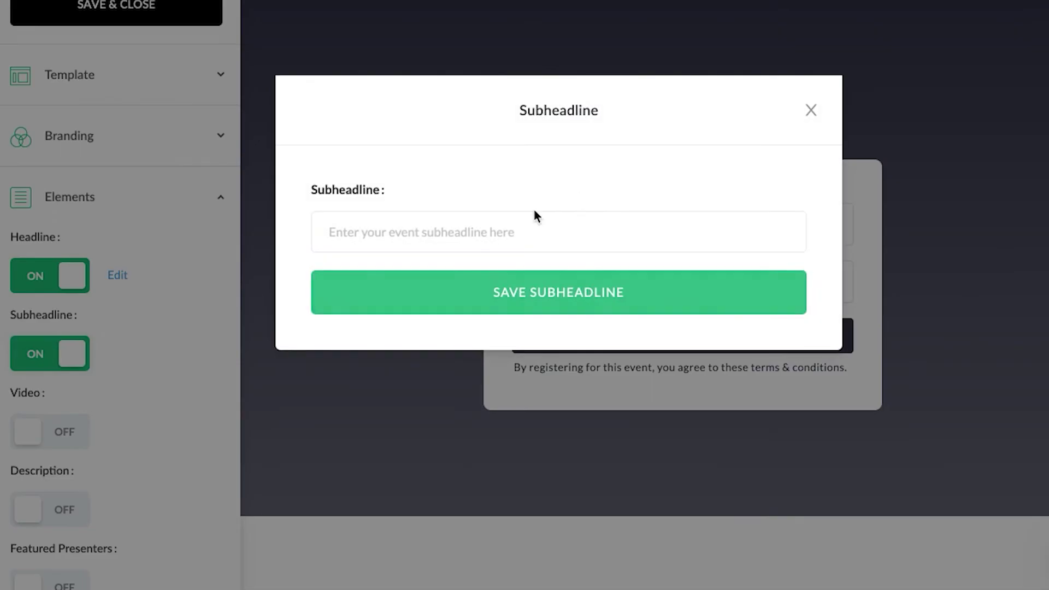
left_click(524, 227)
type("Learn how to create your channel")
left_click(578, 284)
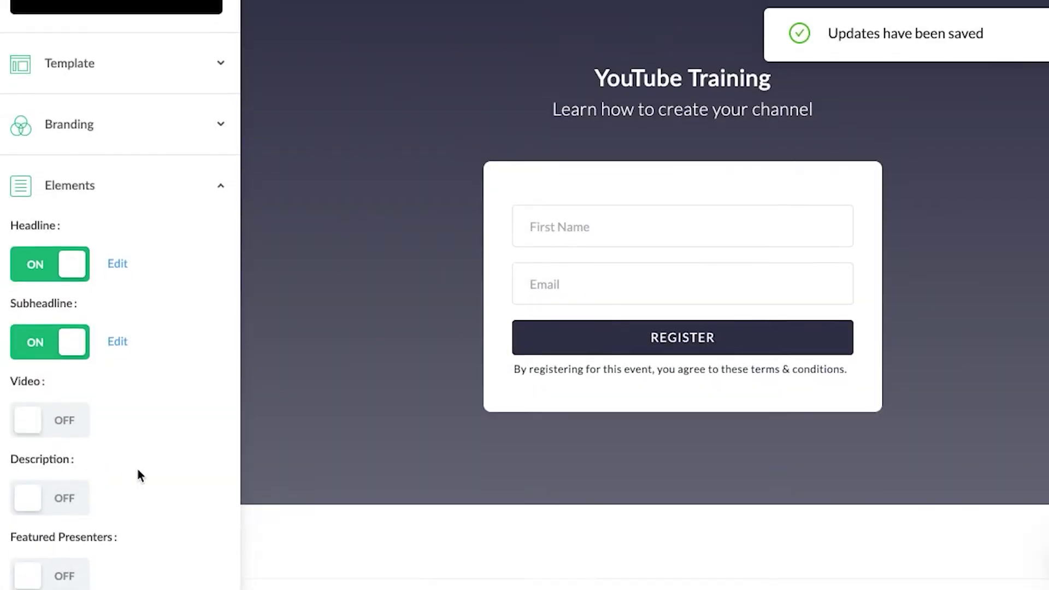
scroll(98, 470, "down", 1)
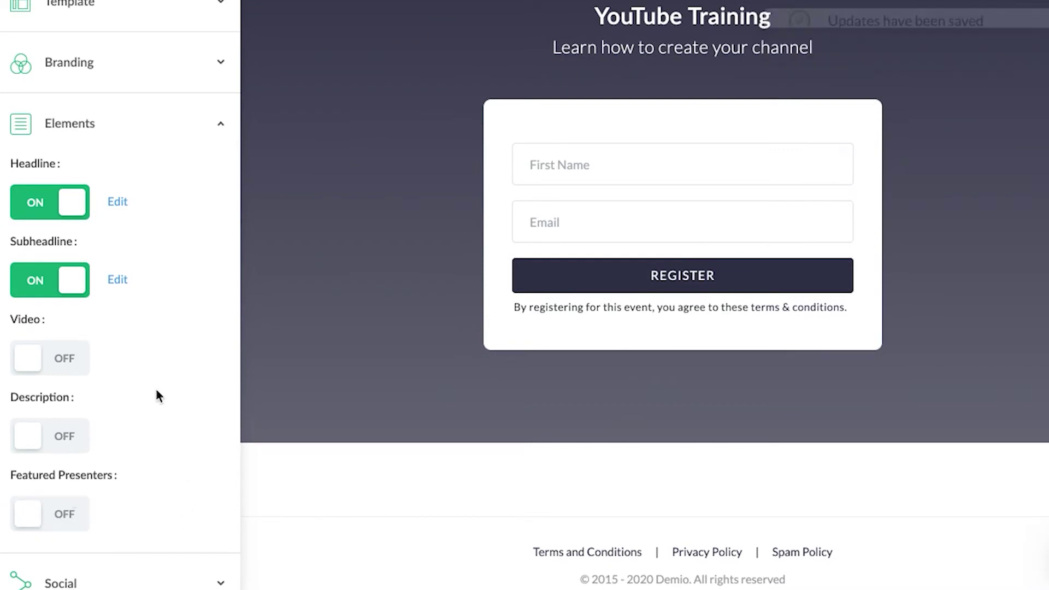
scroll(382, 320, "up", 3)
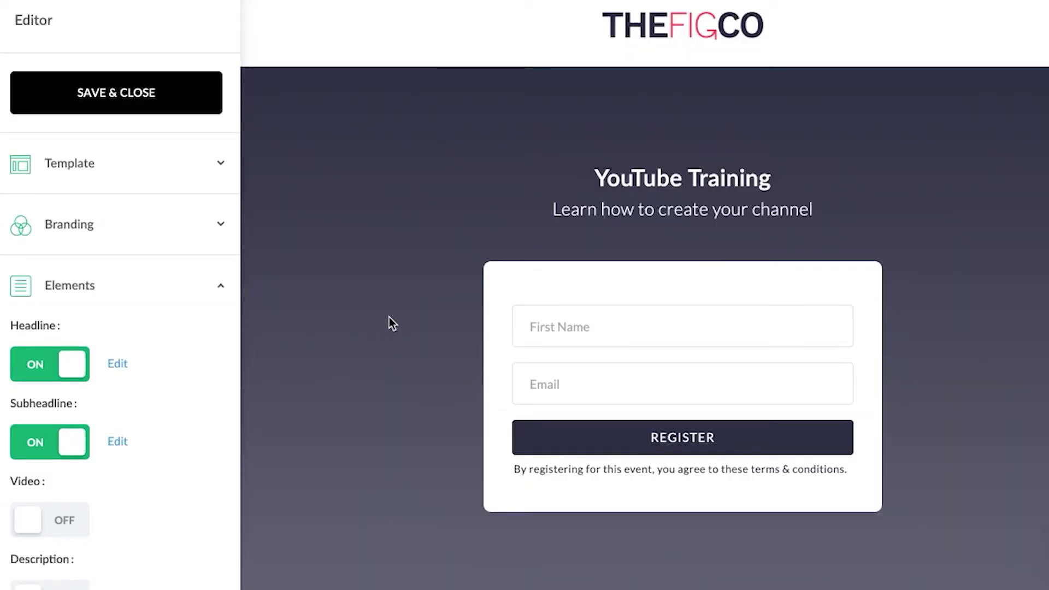
left_click(98, 103)
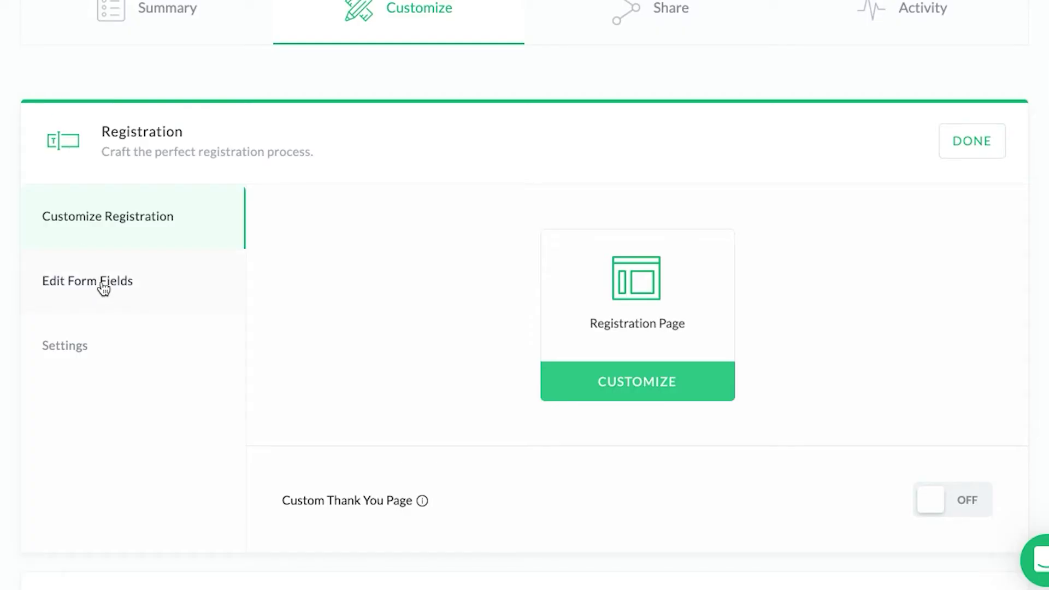
Check the required First Name and Email fields and the up-to-5-sessions registration setting
left_click(103, 288)
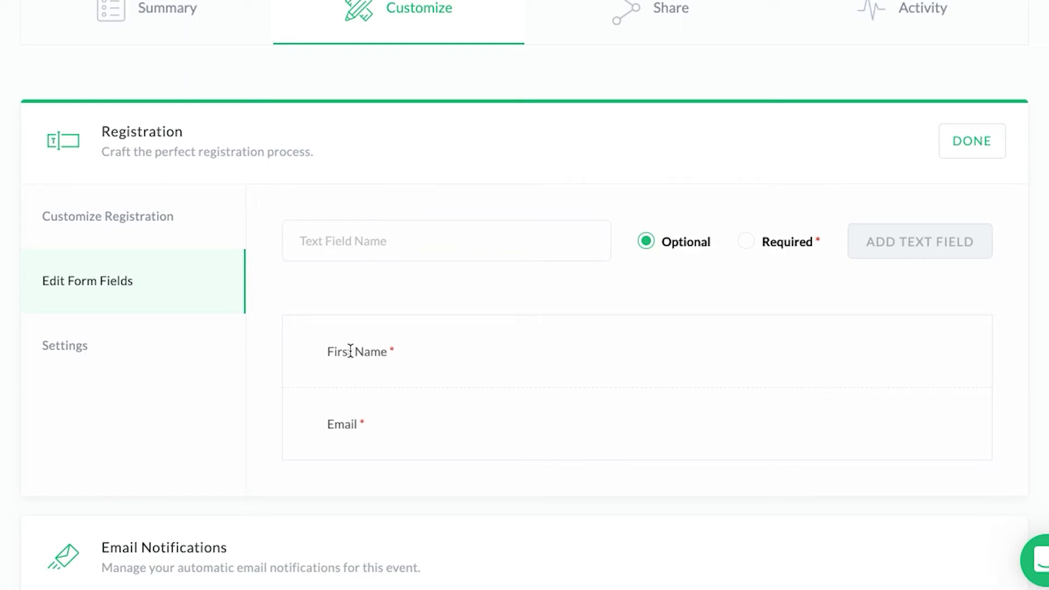
left_click(82, 349)
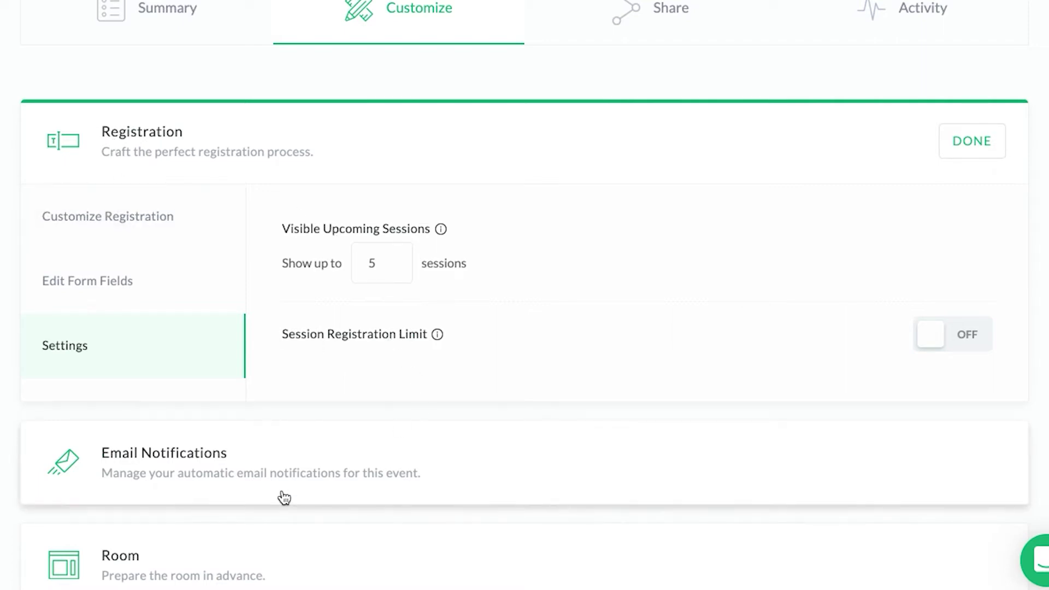
left_click(288, 475)
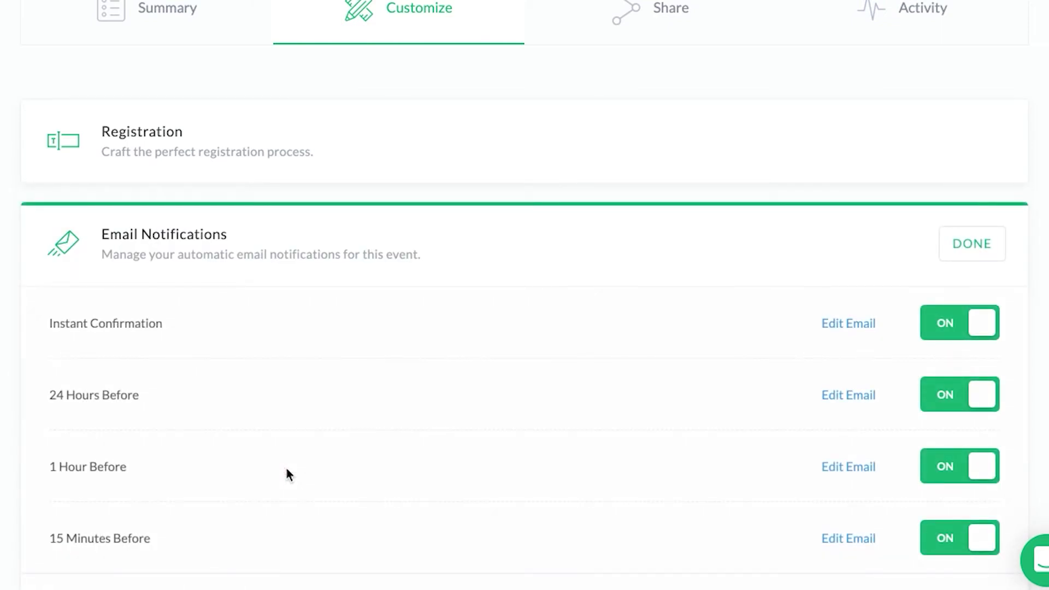
Preview the Instant Confirmation email and close it unchanged
scroll(307, 326, "down", 2)
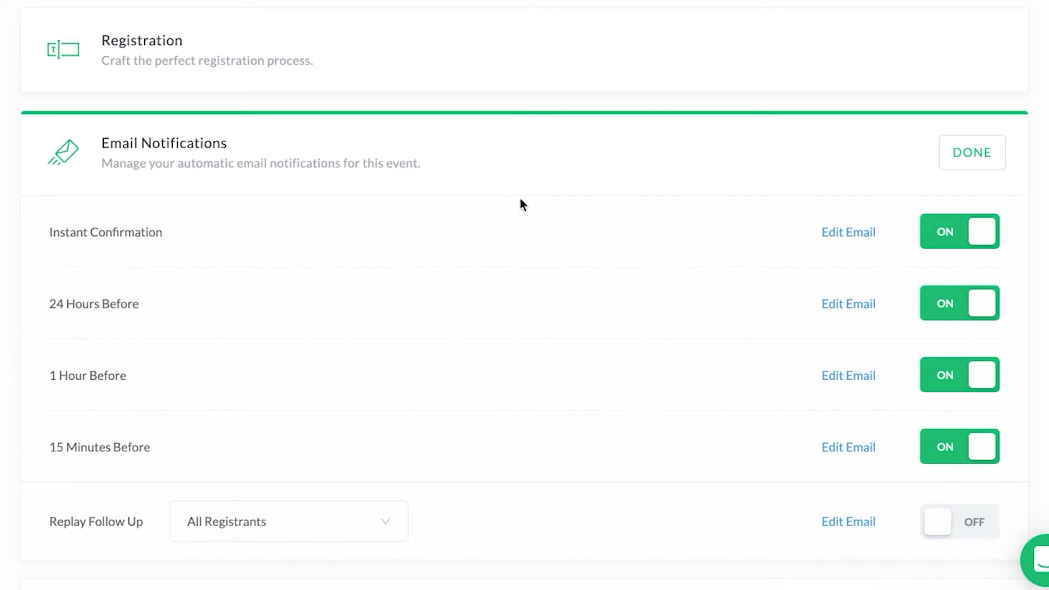
left_click(846, 234)
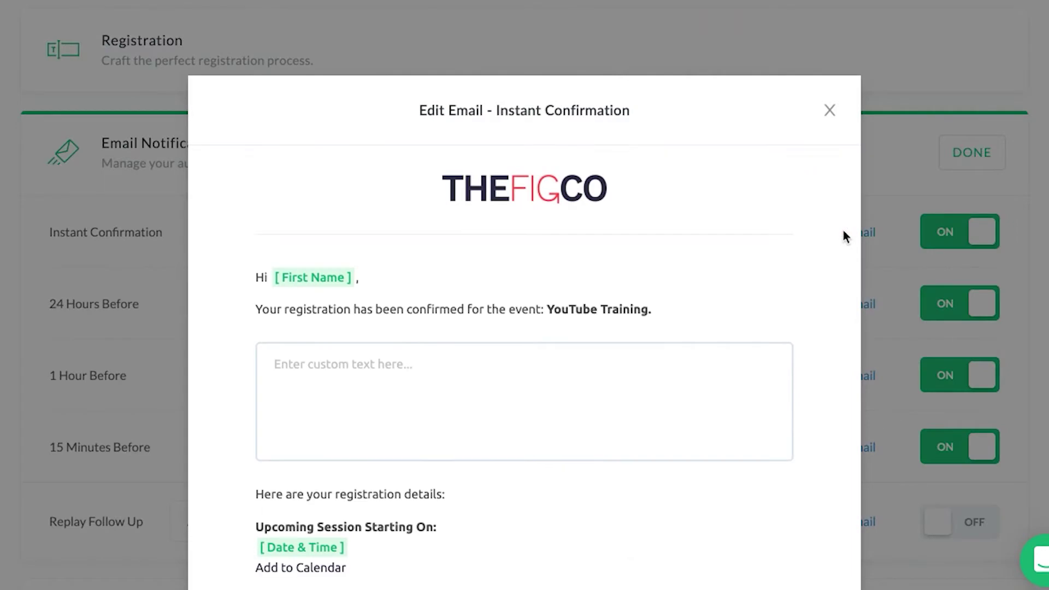
scroll(675, 414, "down", 3)
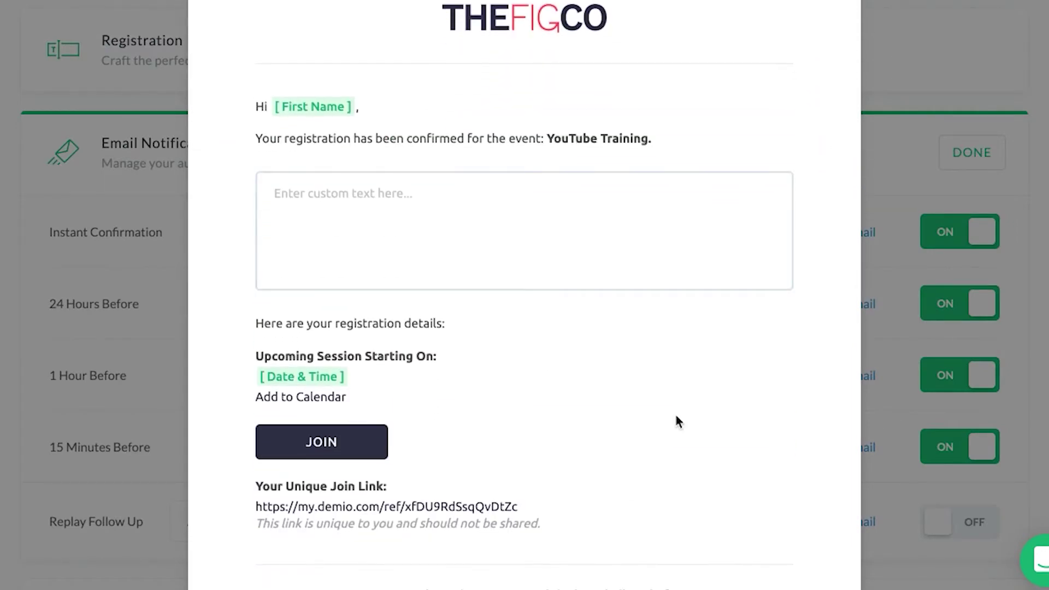
scroll(676, 418, "down", 3)
scroll(678, 428, "up", 6)
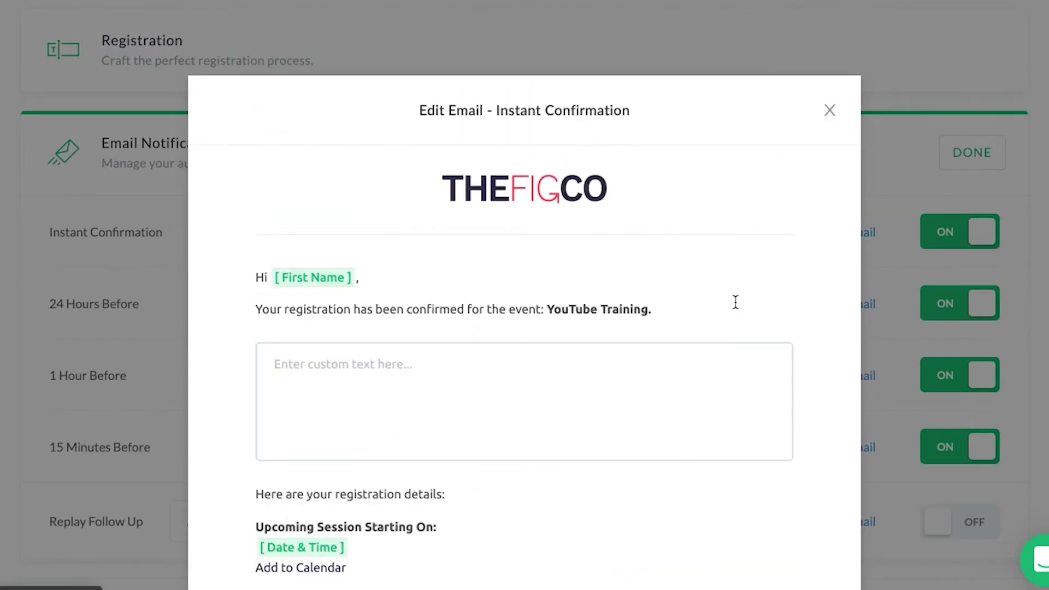
left_click(829, 110)
Leave Replay Follow Up off with its audience kept at All Registrants
scroll(664, 319, "down", 2)
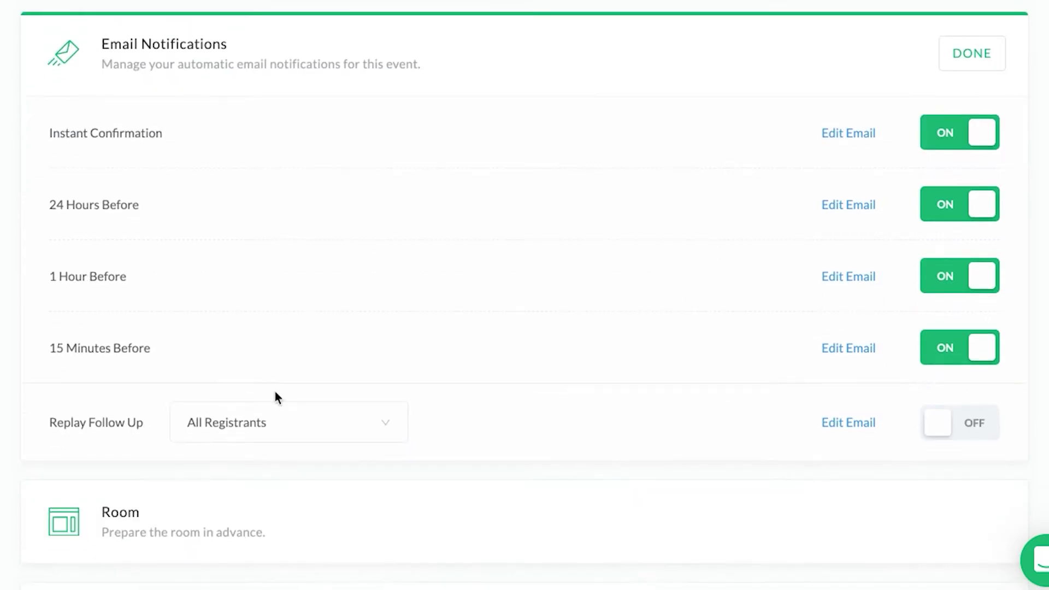
left_click(62, 420)
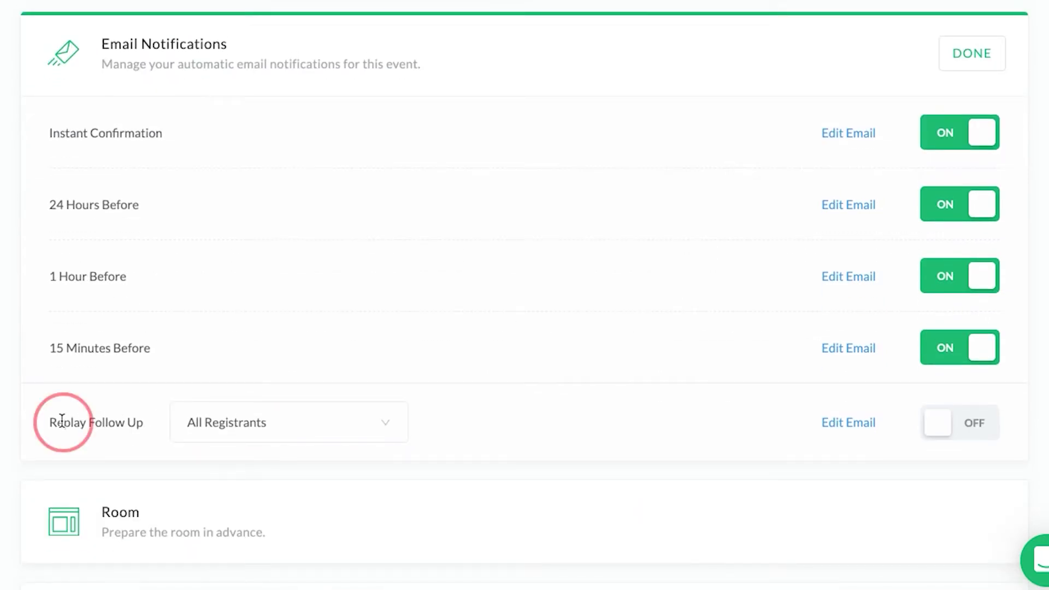
left_click_drag(62, 419, 125, 422)
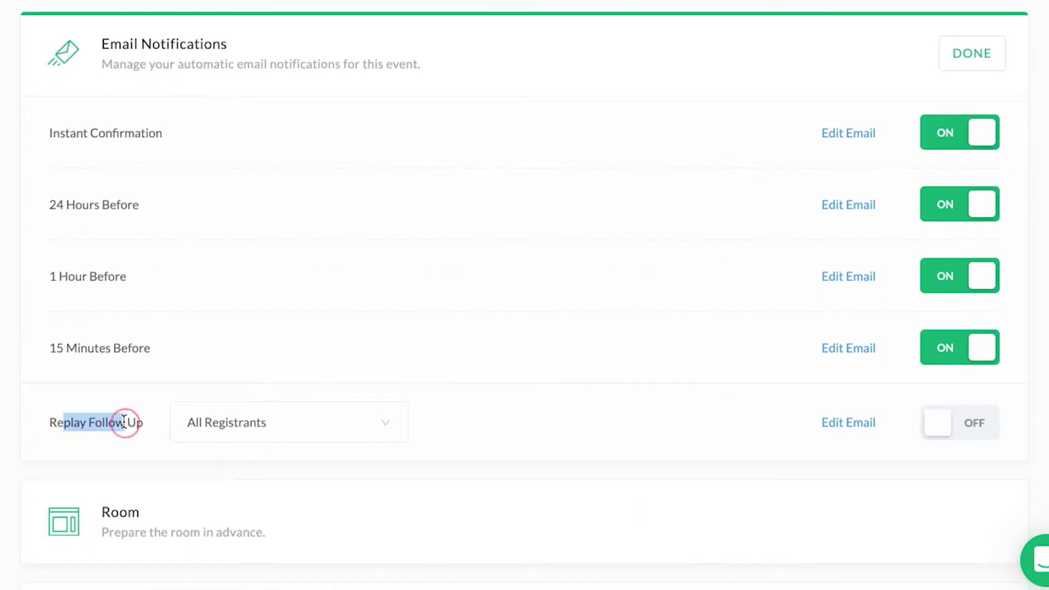
left_click(277, 430)
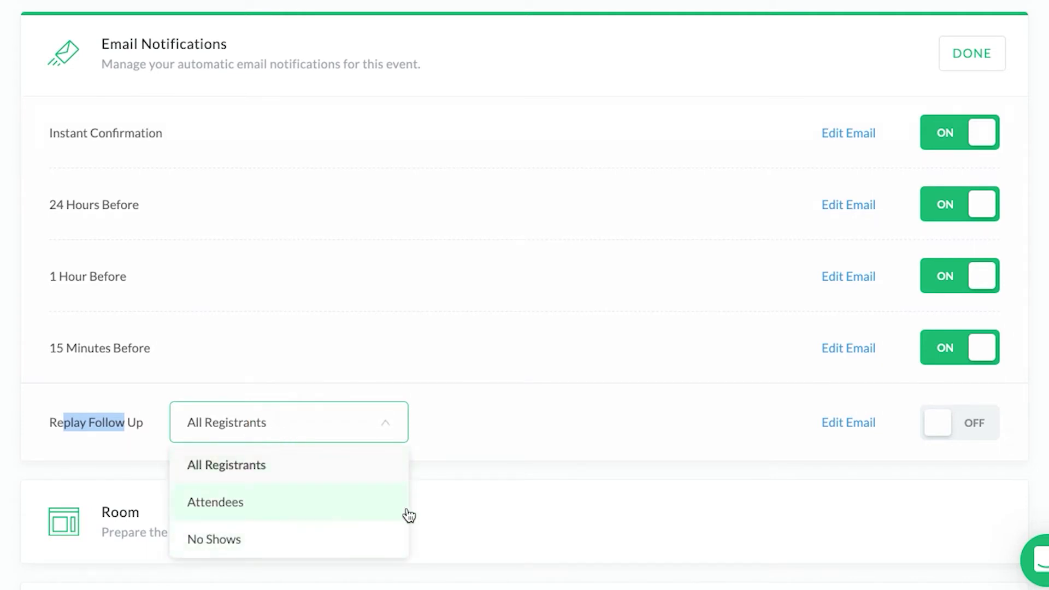
left_click(491, 474)
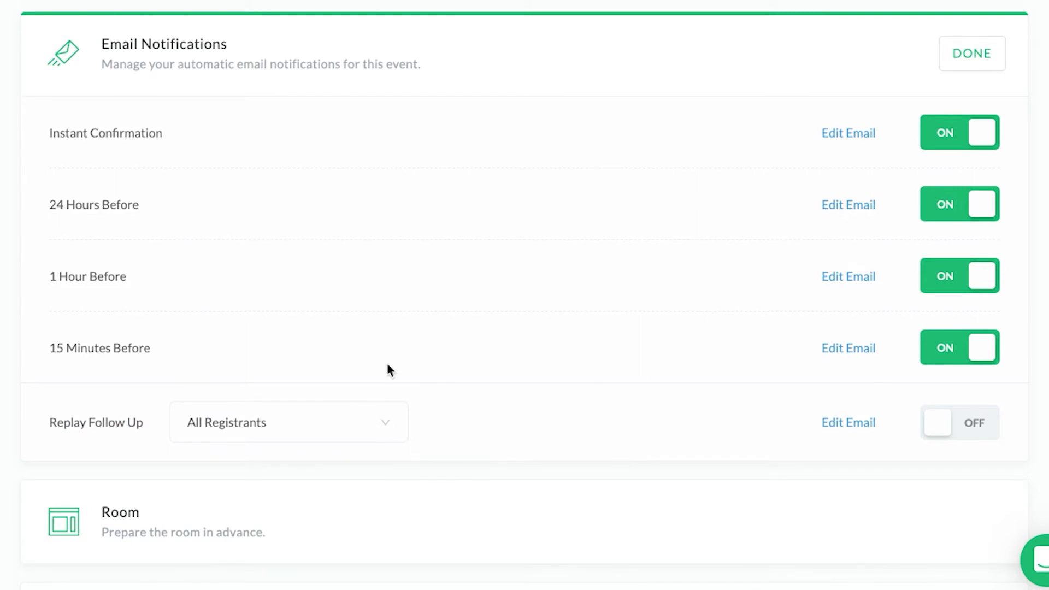
scroll(382, 366, "up", 2)
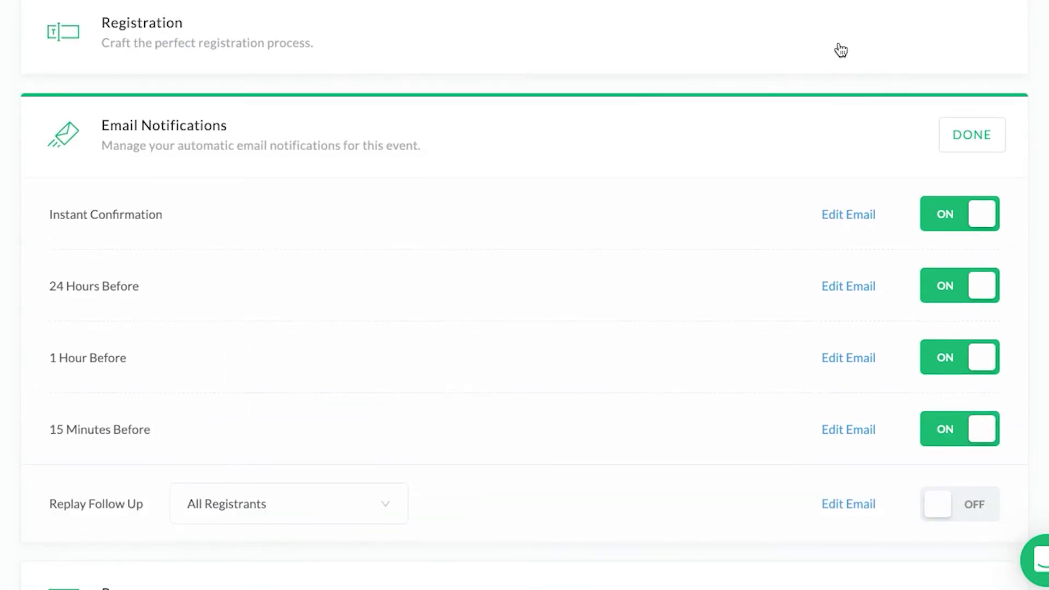
Finish the email notification settings and expand the Room section
left_click(974, 136)
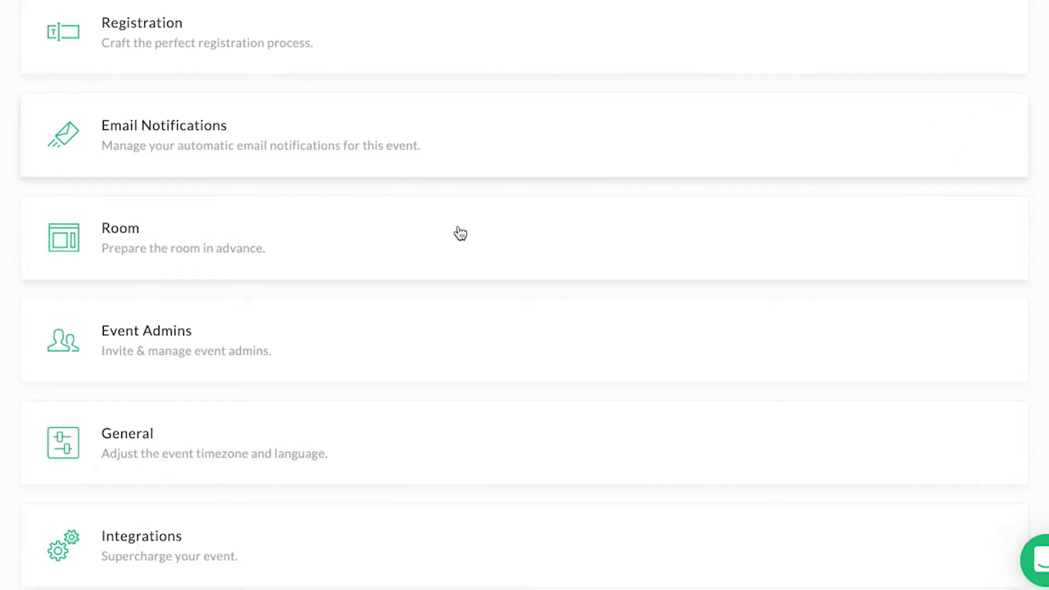
scroll(269, 284, "down", 1)
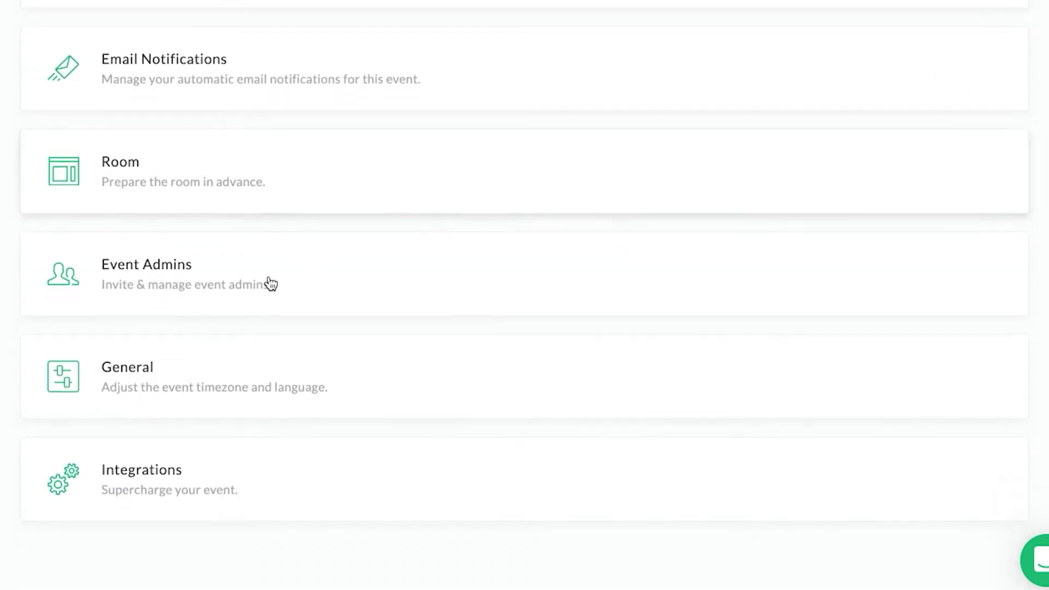
left_click(223, 187)
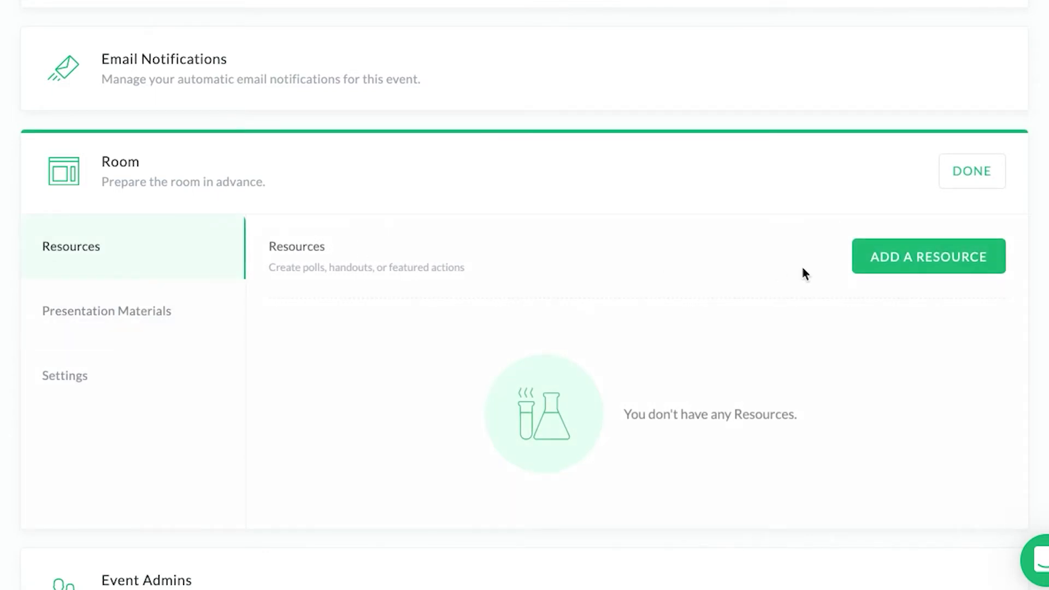
Add poll 'Which do you use more often?' with YouTube, Instagram, Pinterest, Tik Tok, sharing results
left_click(888, 257)
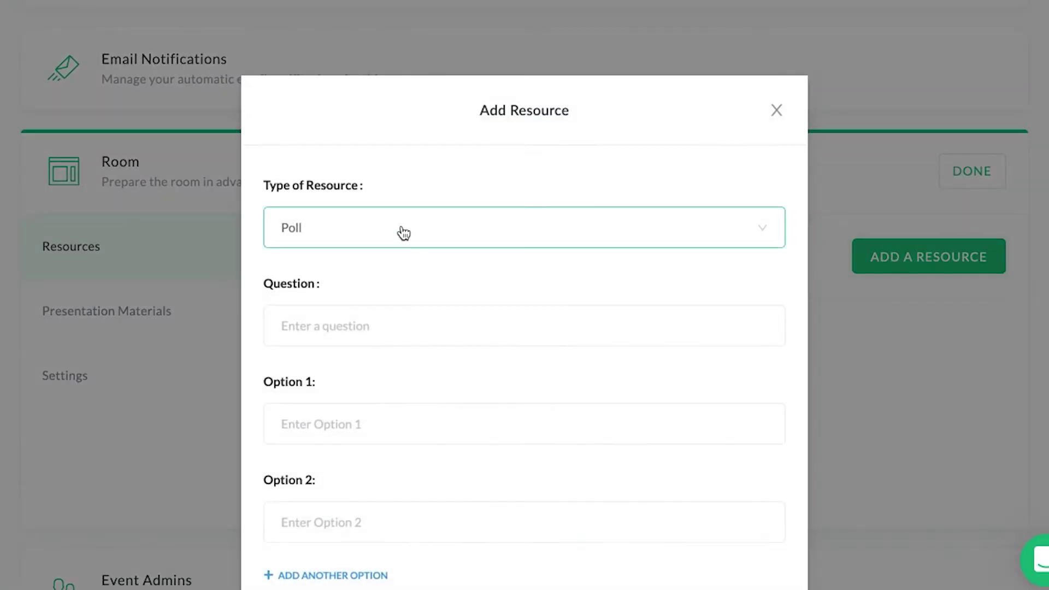
left_click(359, 323)
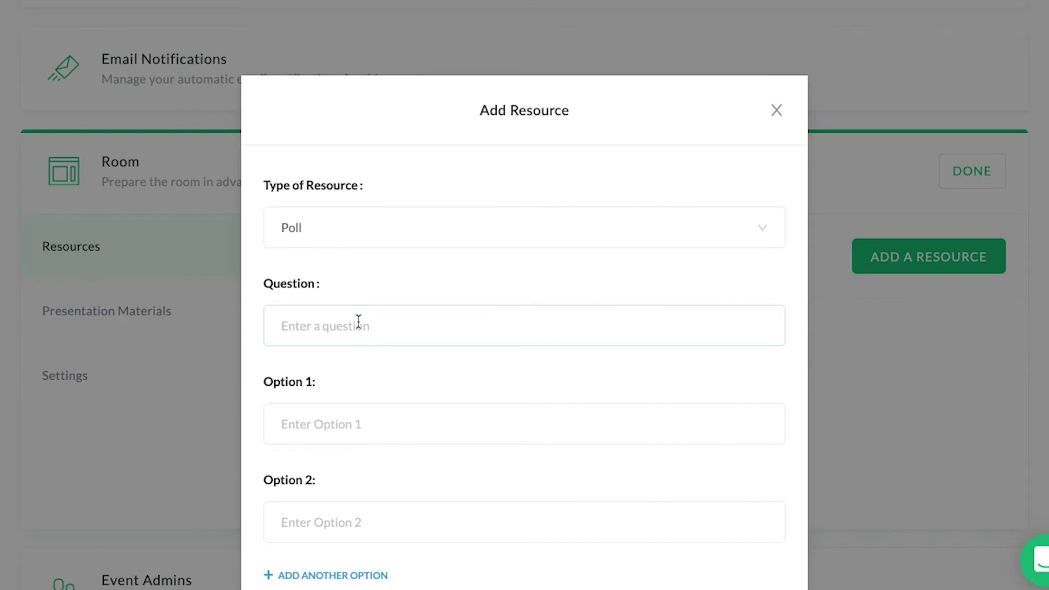
type("Which ")
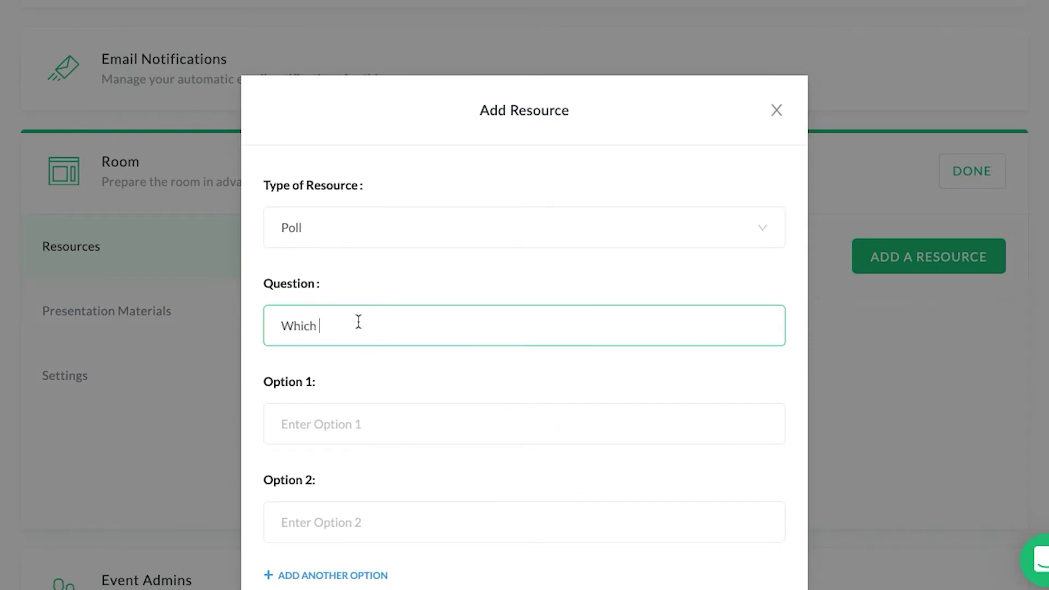
type("do you use more often?")
left_click(347, 420)
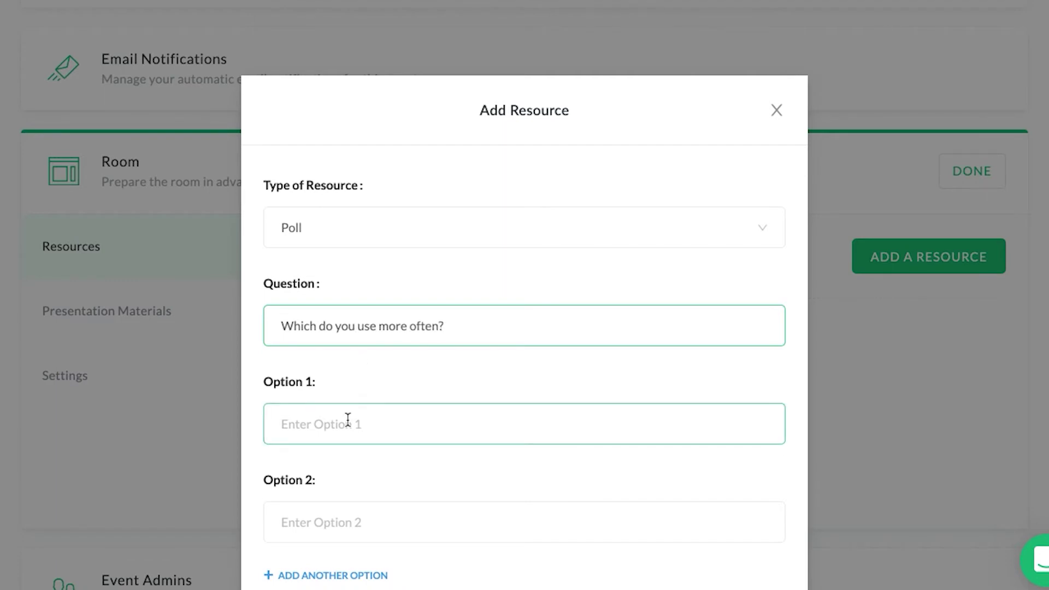
type("YouTube")
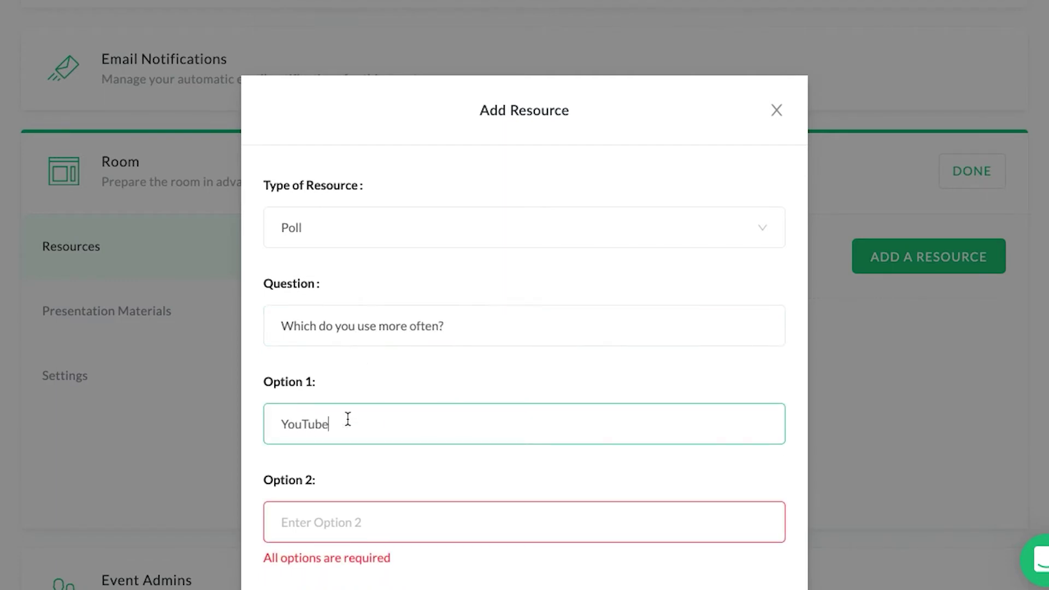
type("Instagram")
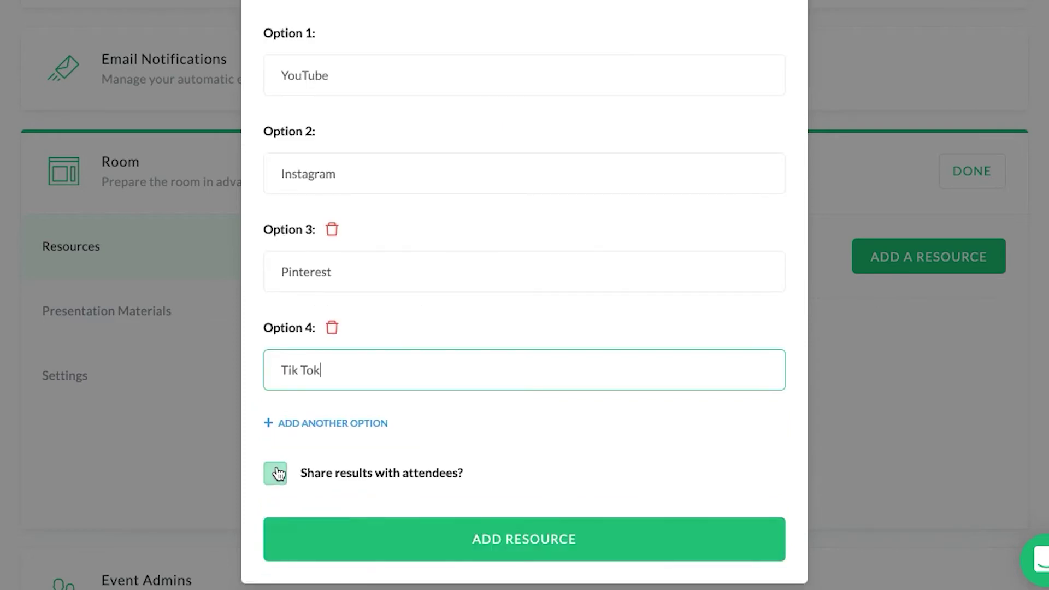
left_click(275, 476)
left_click(276, 478)
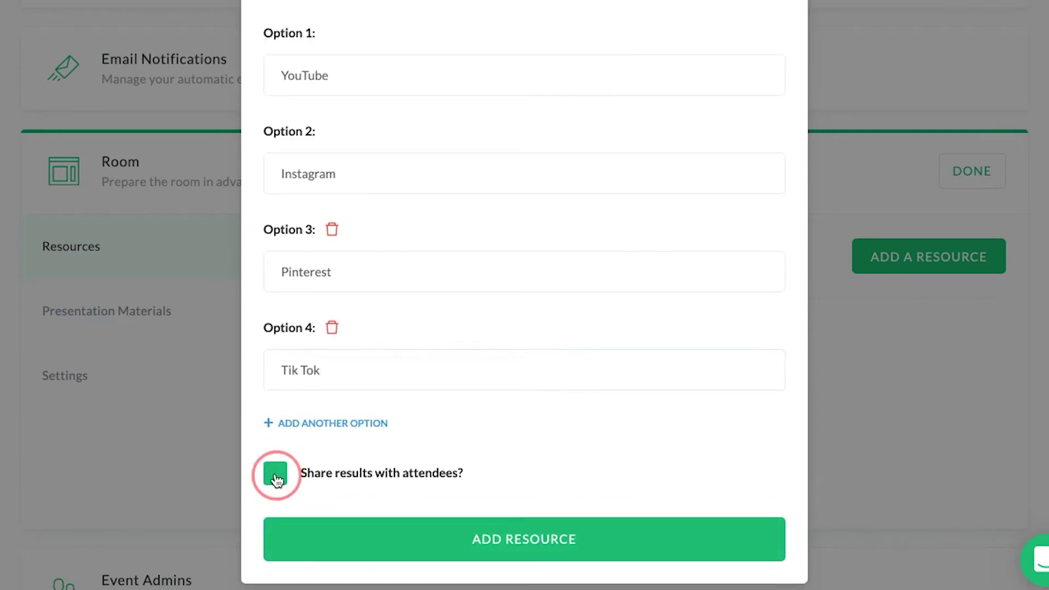
left_click(485, 540)
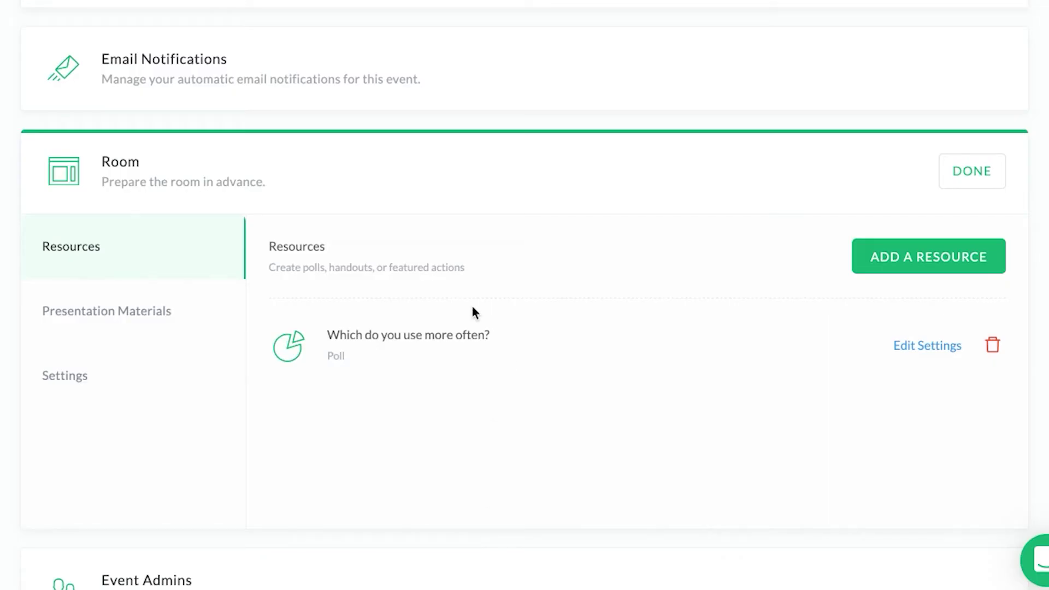
left_click(134, 317)
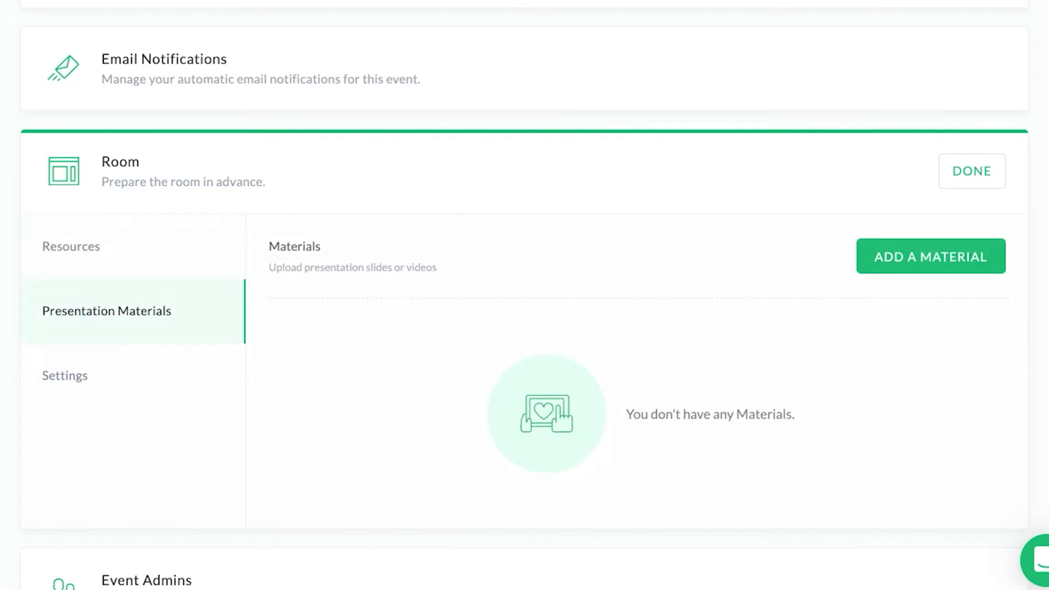
Upload Webinar Presentation.pdf as the 'YouTube Presentation' slides, then show the room Settings
left_click(903, 259)
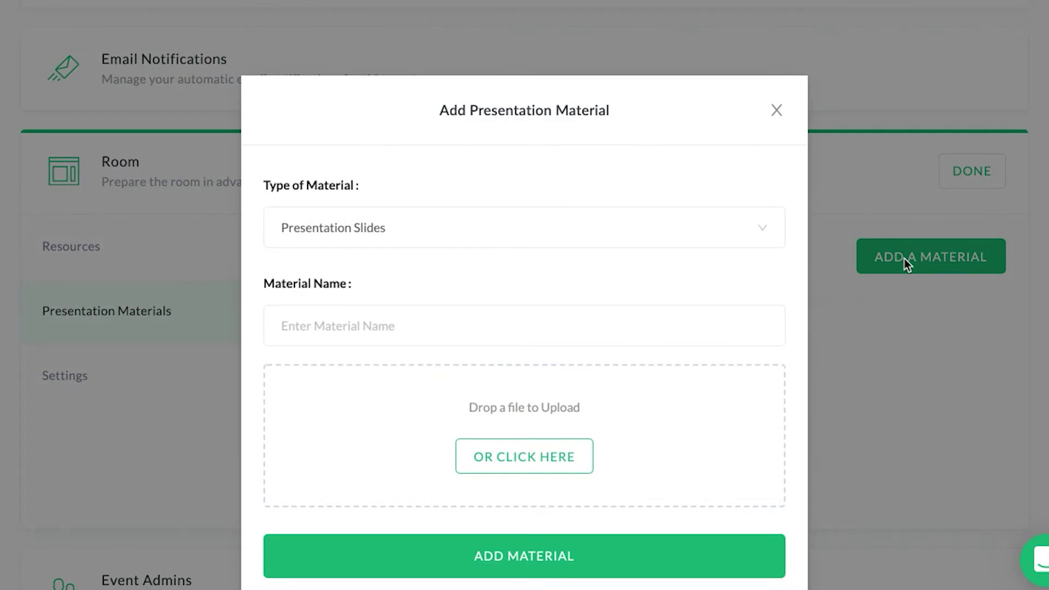
key("super+Tab")
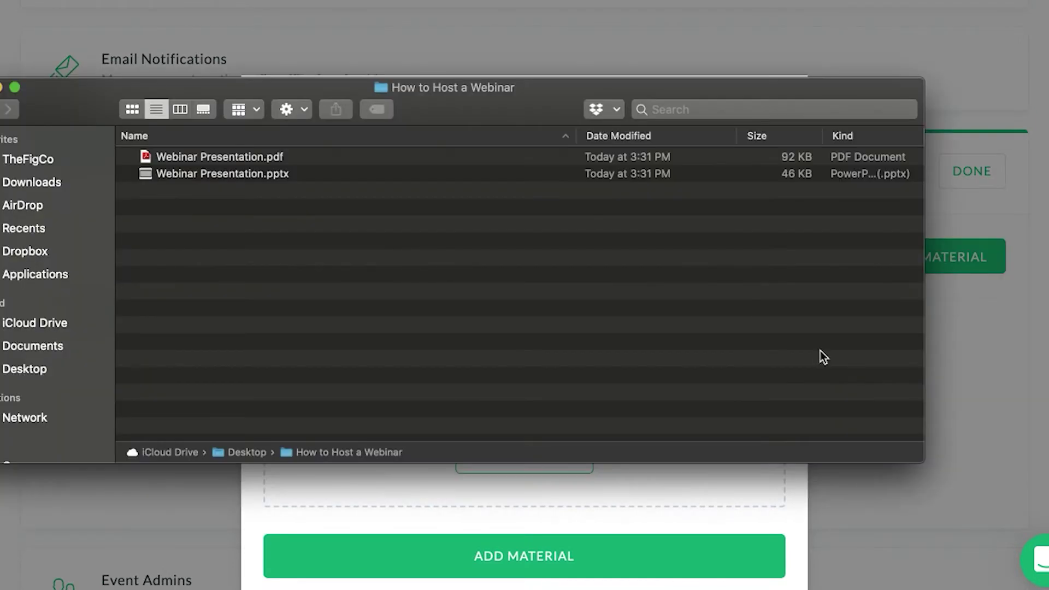
left_click_drag(268, 164, 517, 475)
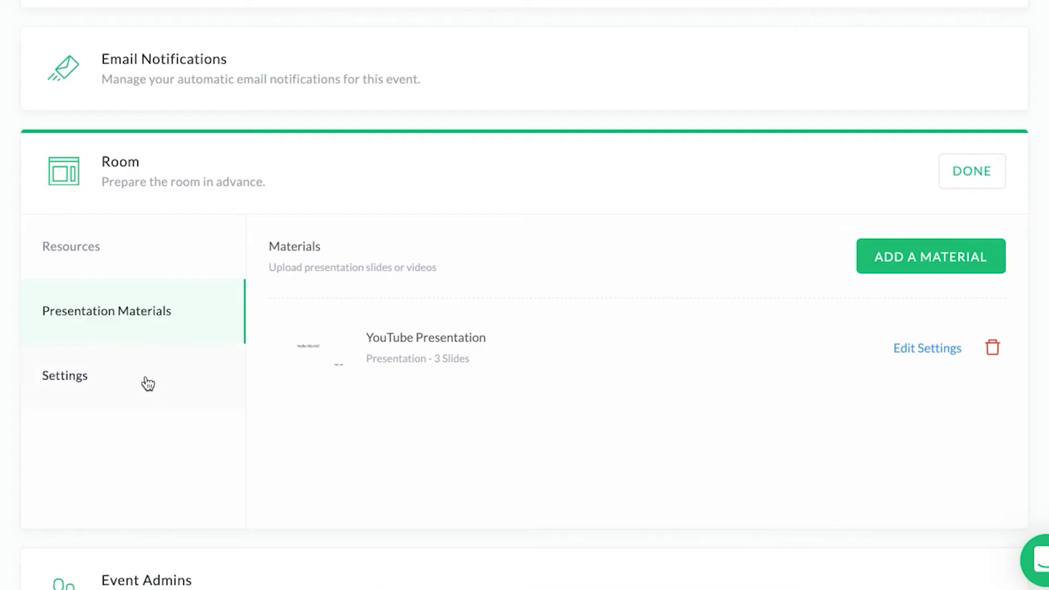
left_click(147, 382)
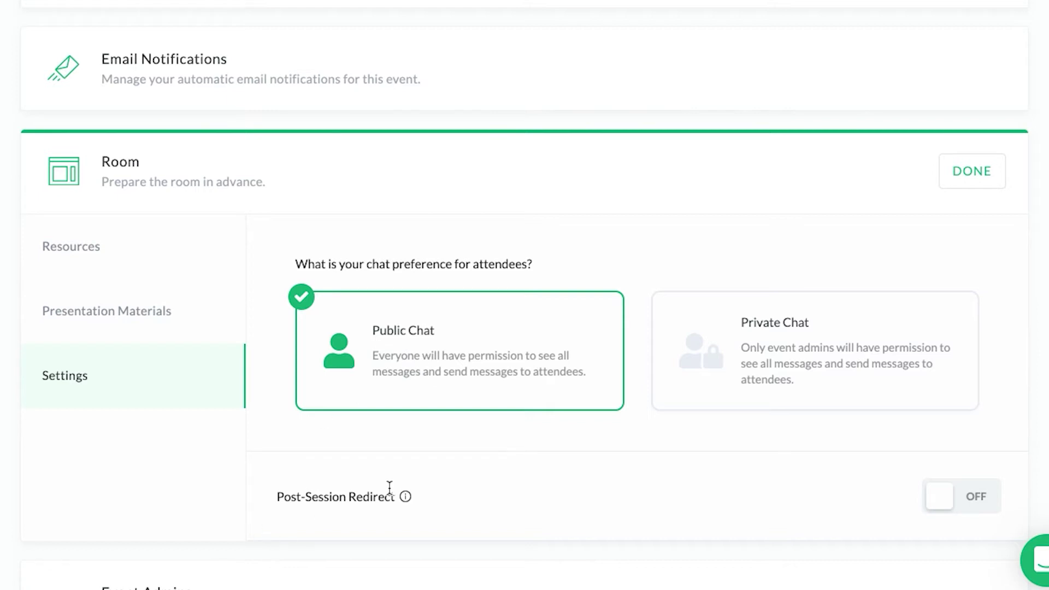
left_click(290, 498)
left_click_drag(290, 498, 357, 496)
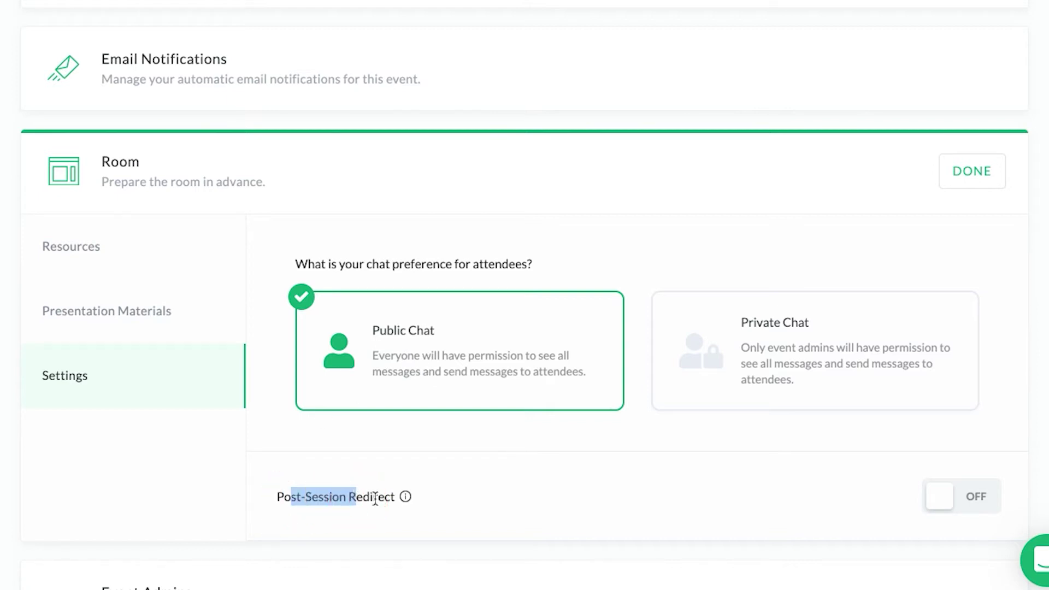
left_click(463, 504)
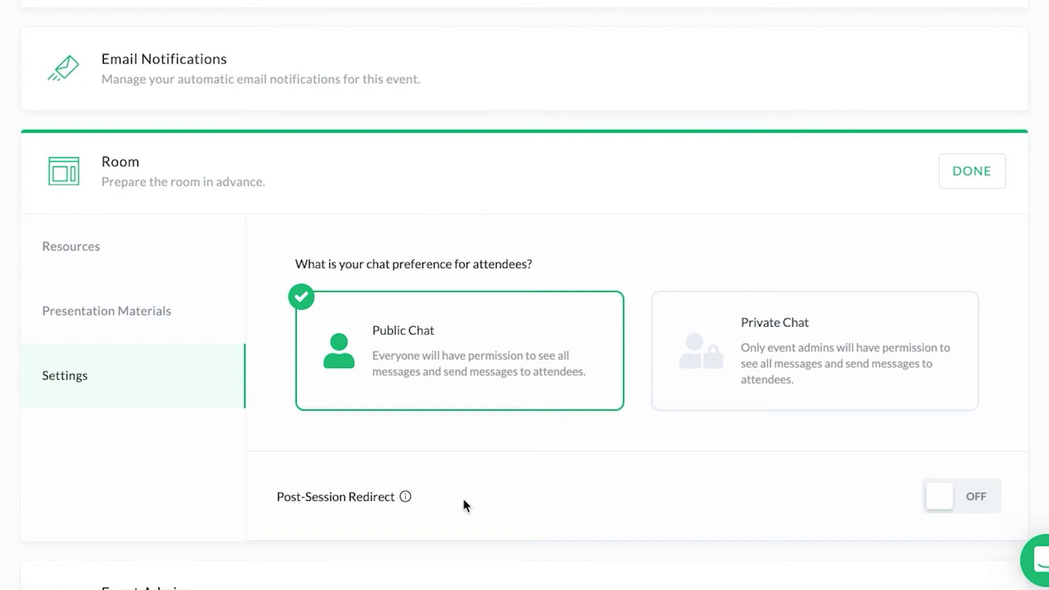
scroll(464, 504, "down", 3)
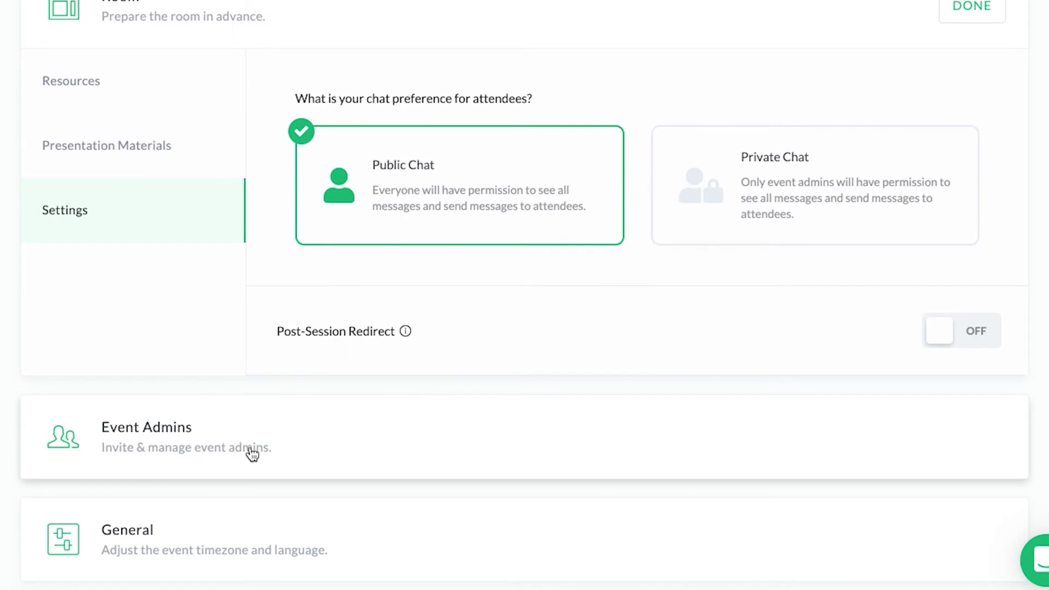
scroll(368, 459, "down", 2)
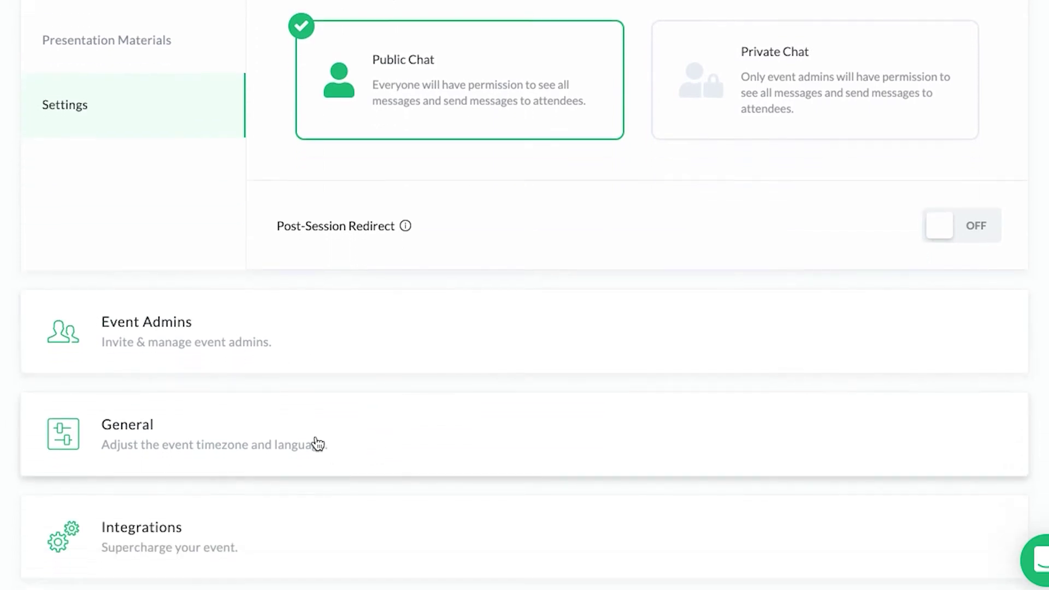
left_click(317, 444)
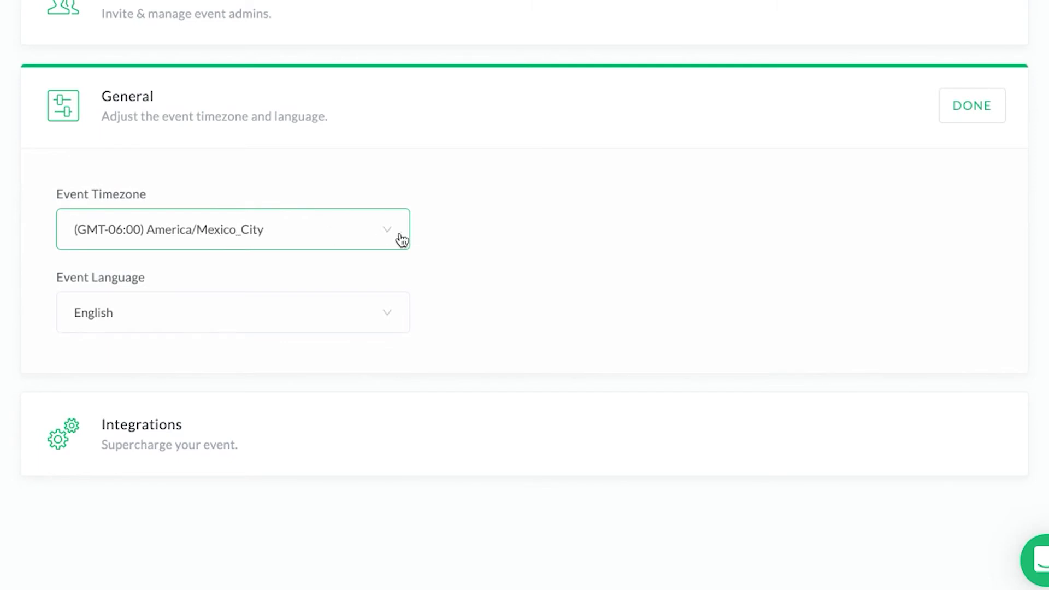
left_click(970, 113)
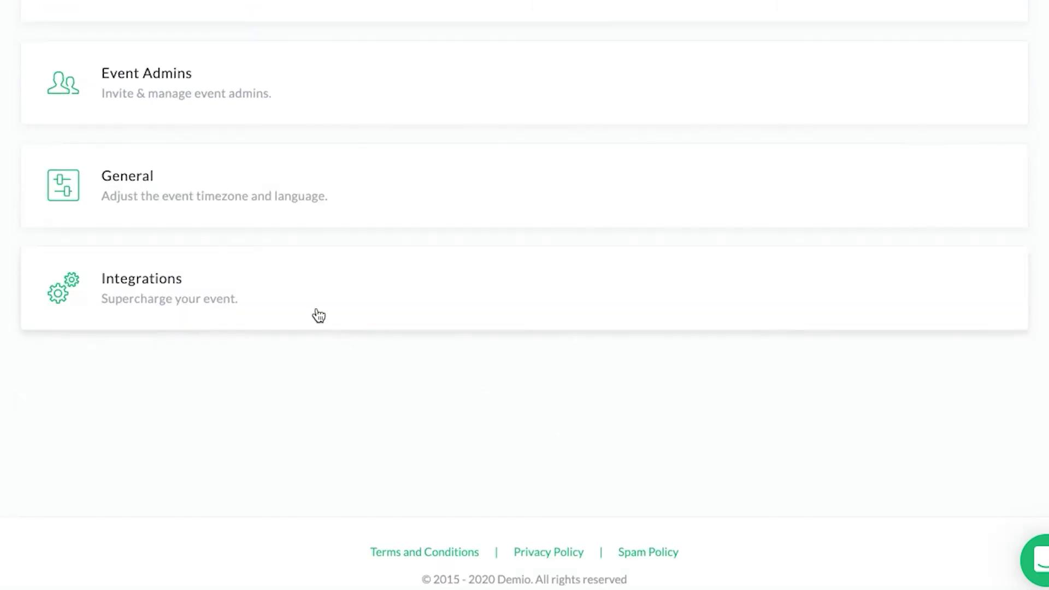
Save a Custom Code integration targeting the Registration Page head, with no code entered
left_click(146, 303)
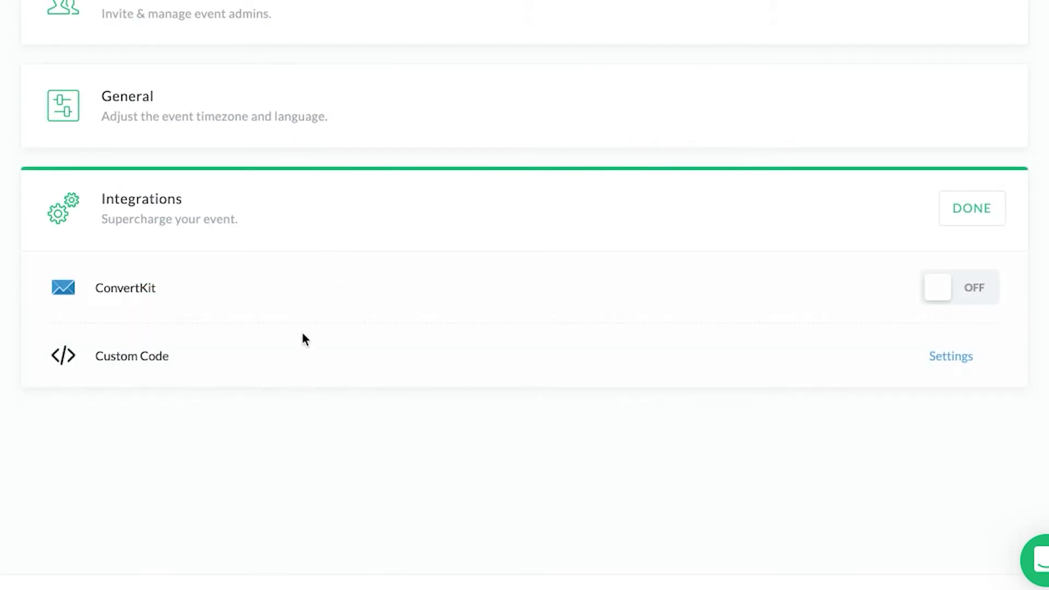
left_click(137, 287)
left_click(156, 356)
left_click(938, 360)
left_click(402, 232)
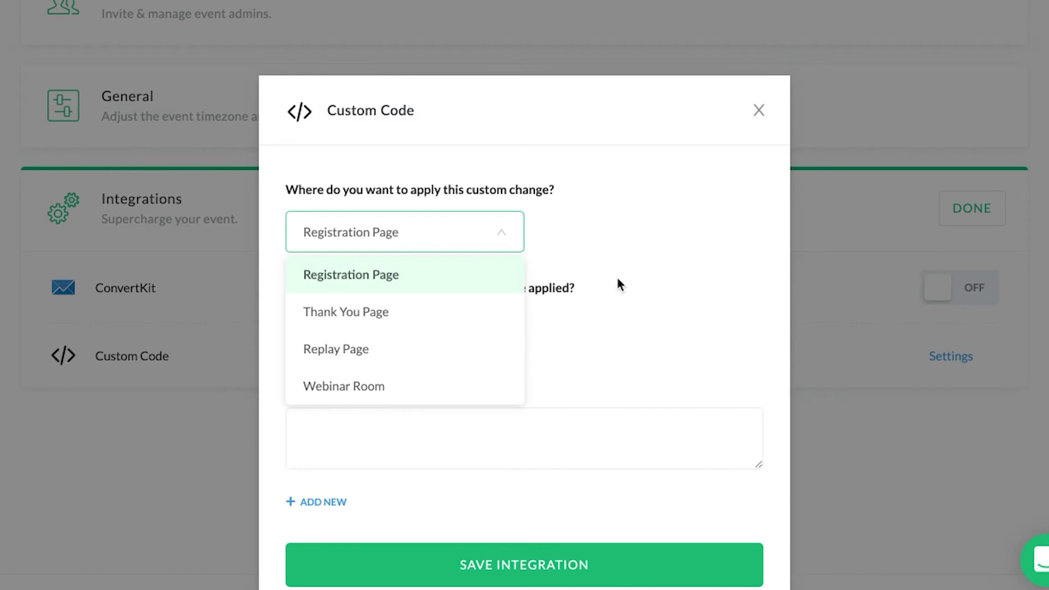
left_click(660, 283)
left_click(363, 434)
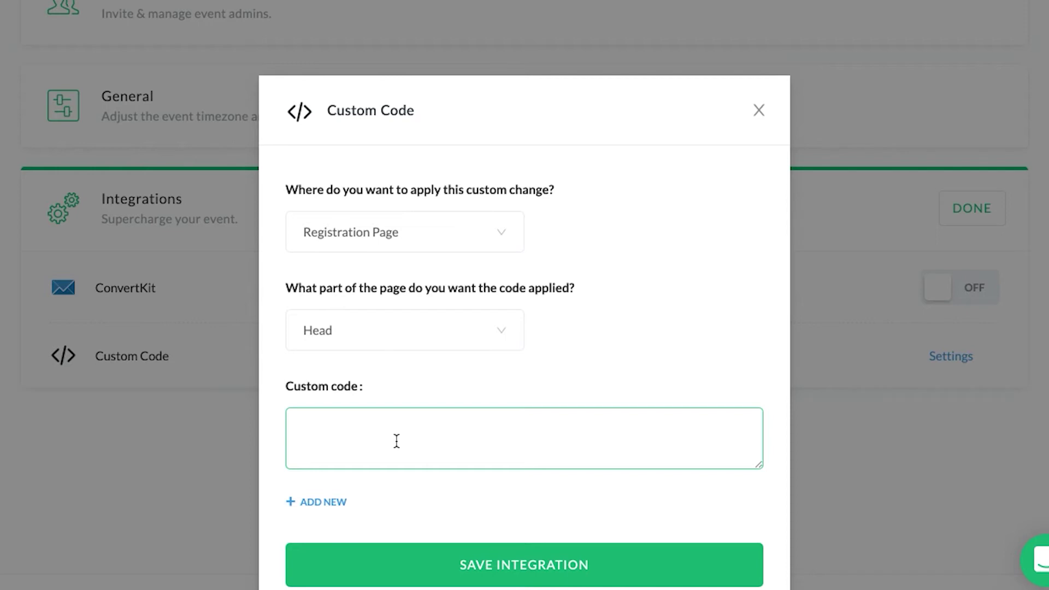
left_click(486, 531)
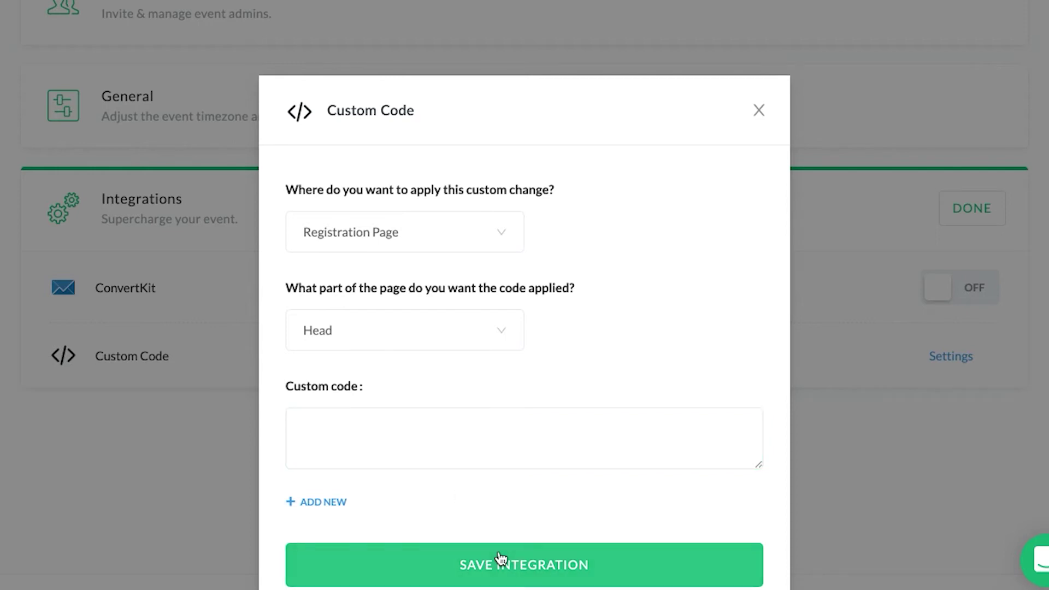
left_click(512, 565)
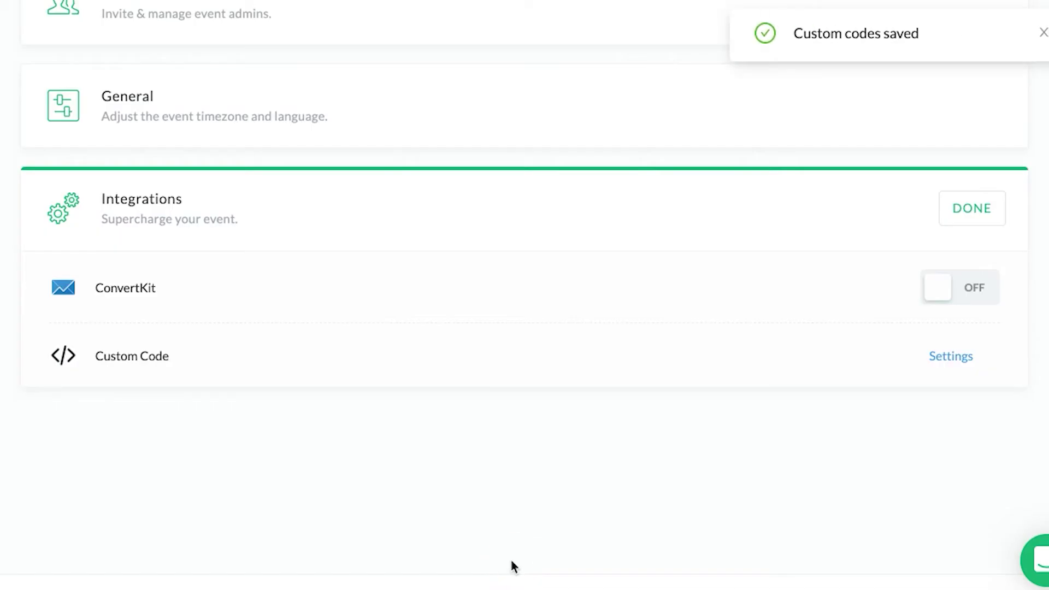
Copy the YouTube Training registration link from the Share tab
scroll(471, 417, "up", 10)
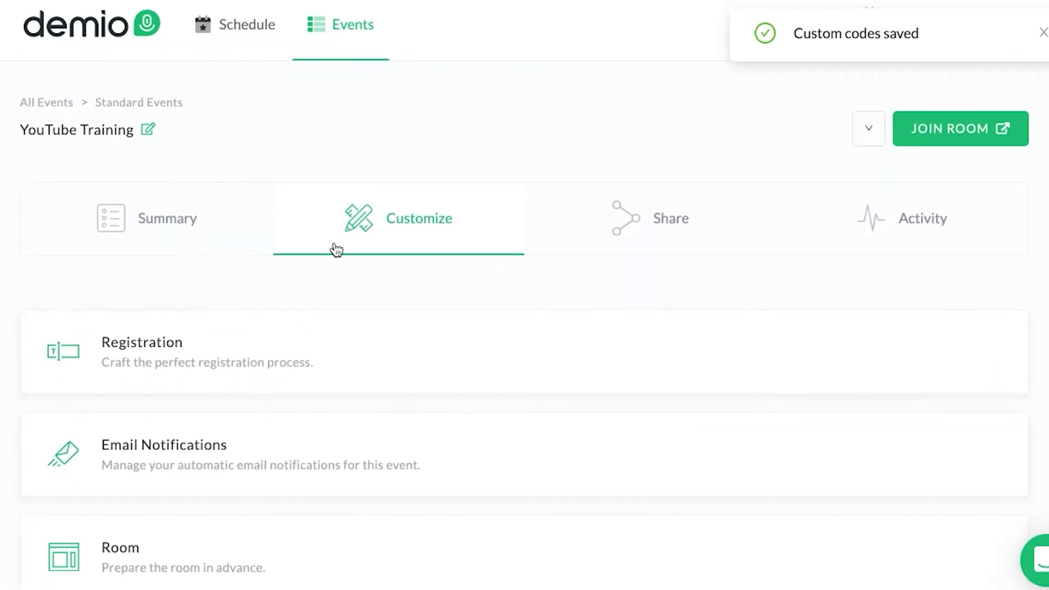
left_click(656, 224)
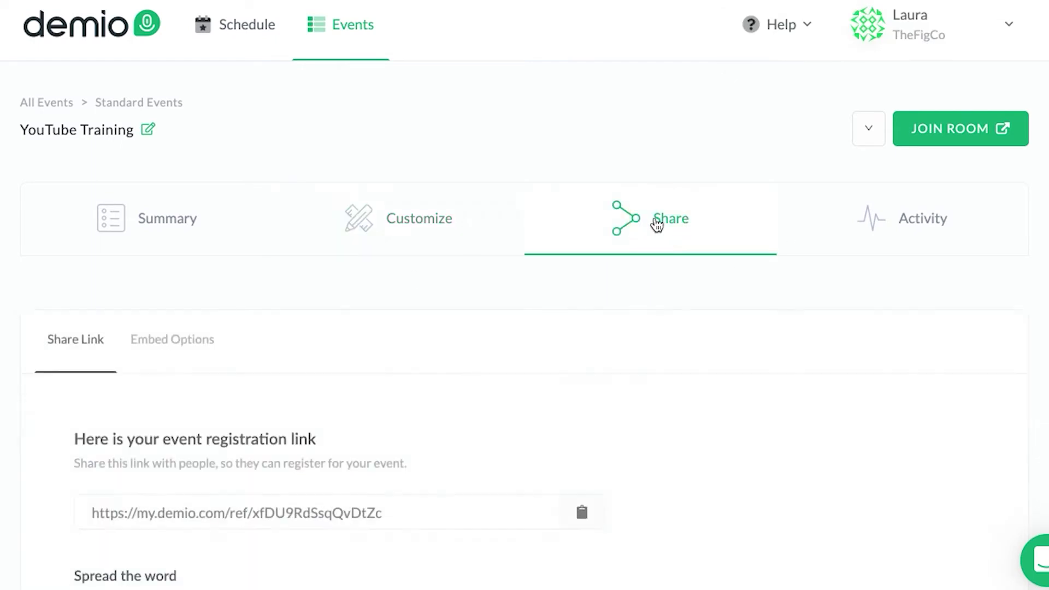
scroll(473, 265, "down", 2)
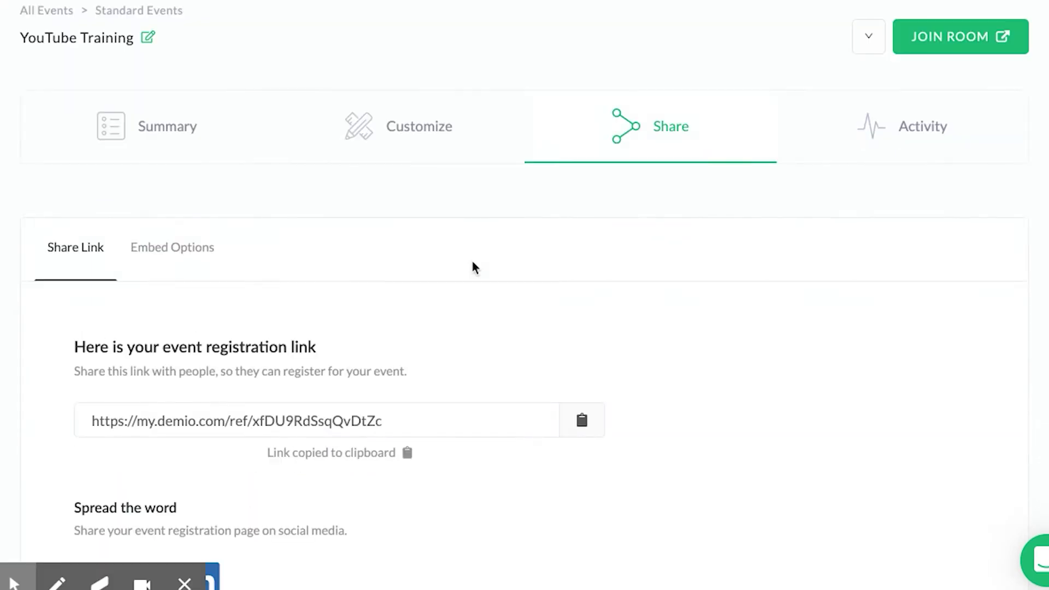
left_click(440, 412)
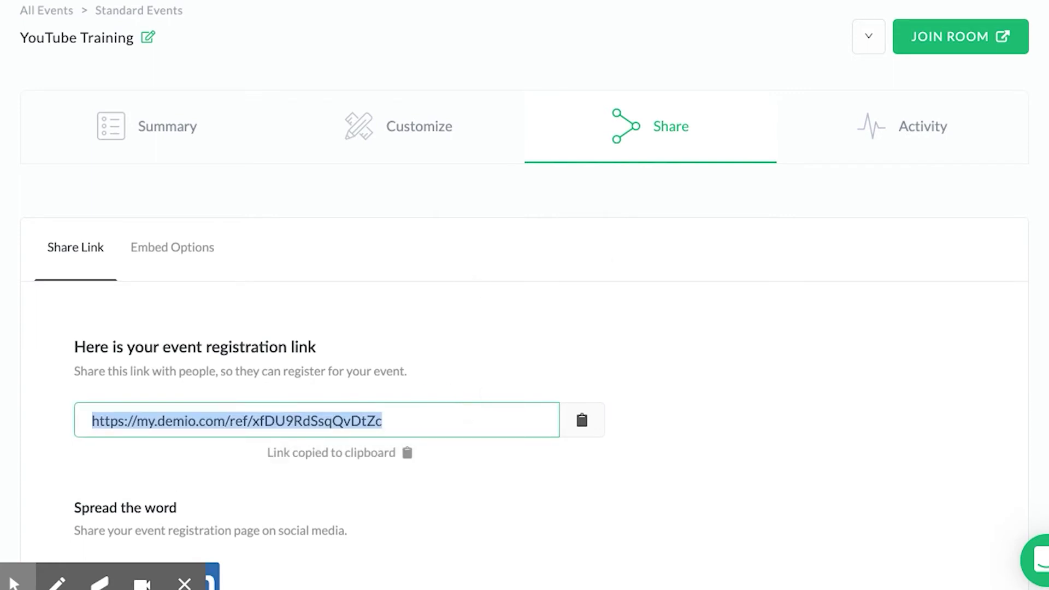
Load the copied registration link in a new tab and register a test attendee
key("ctrl+t")
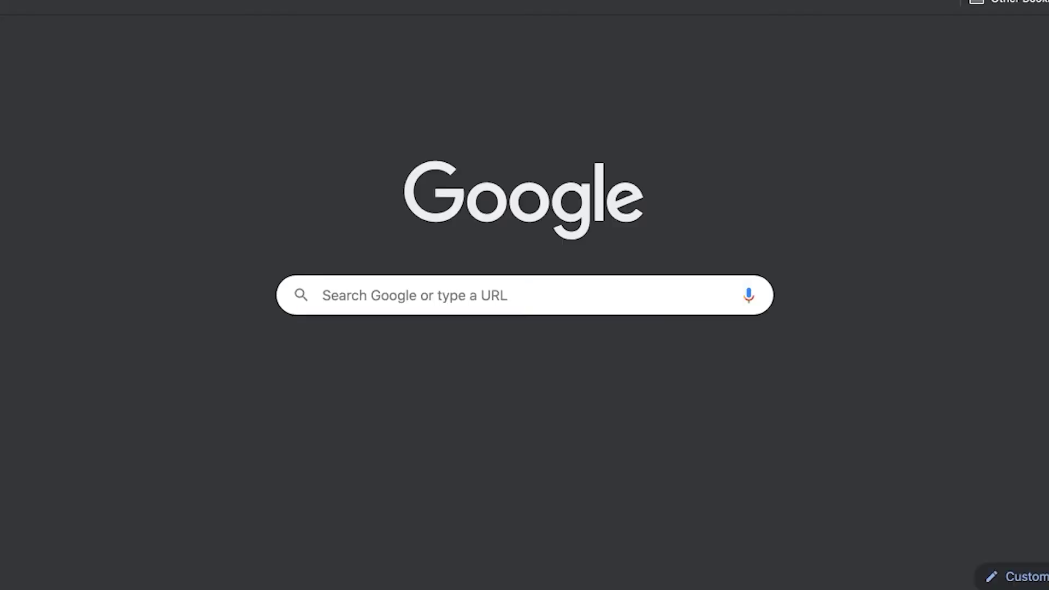
key("ctrl+v")
key("Return")
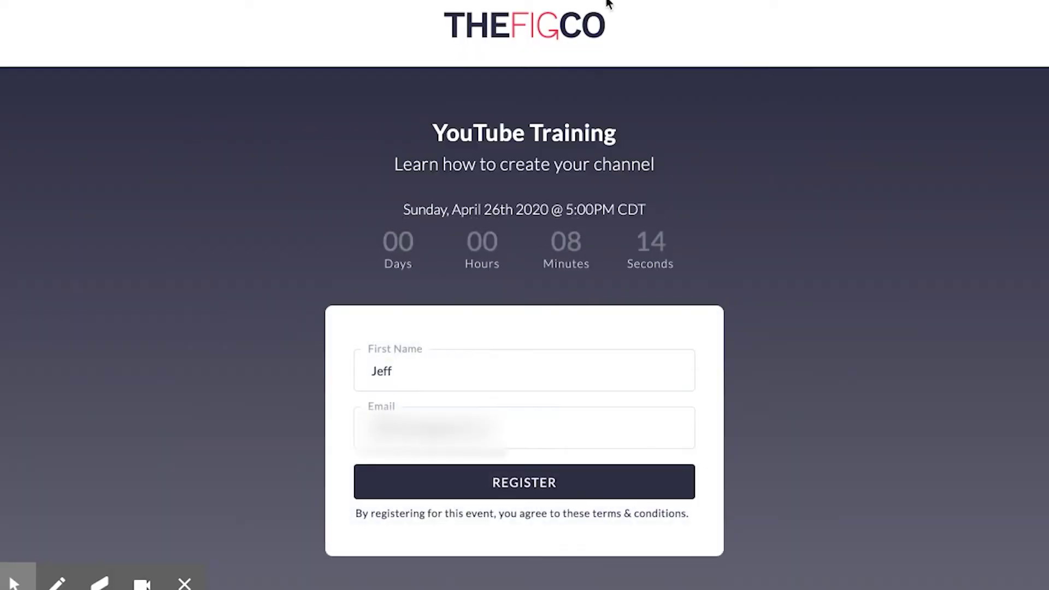
left_click(540, 486)
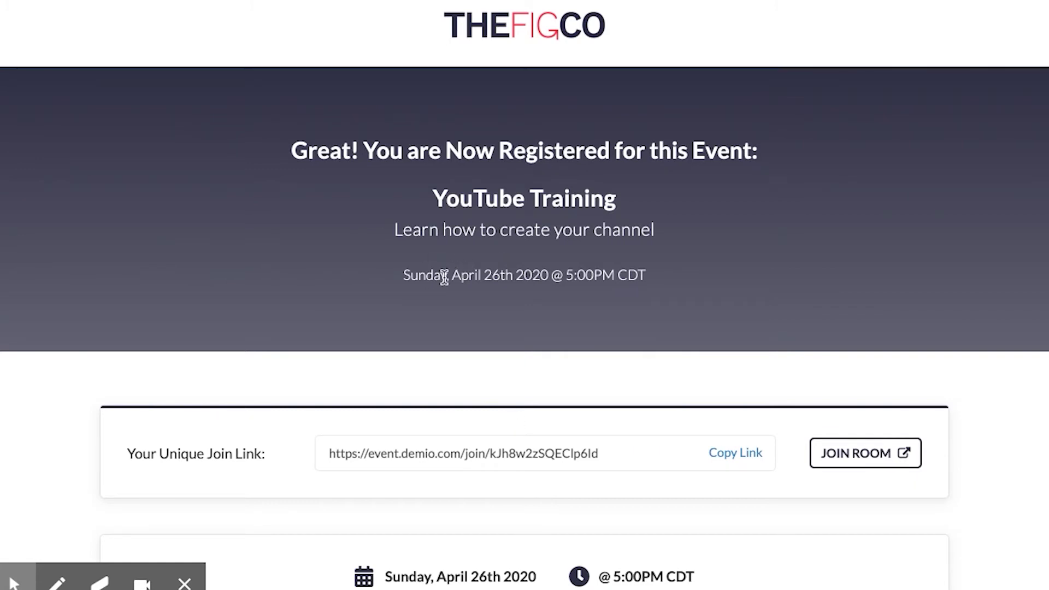
Expand and collapse the Add to My Calendar options on the confirmation page
scroll(444, 274, "down", 3)
left_click(507, 517)
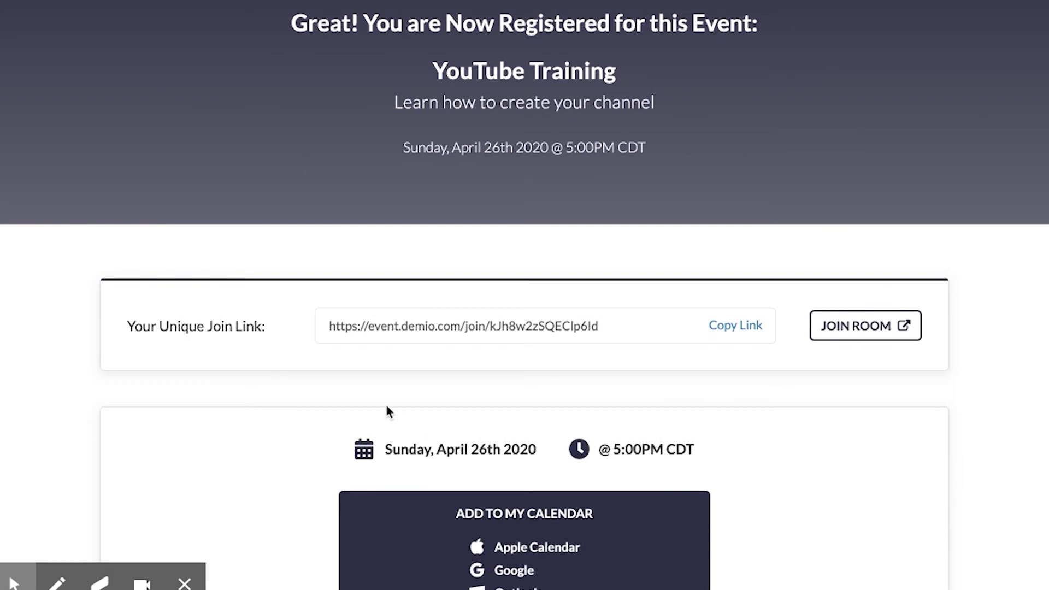
scroll(385, 404, "down", 3)
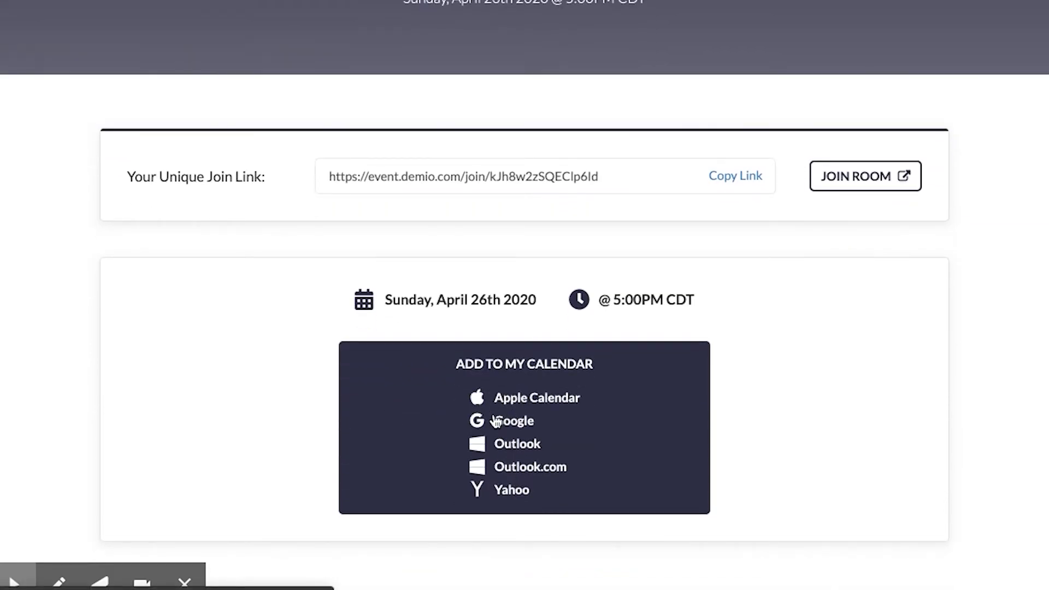
left_click(248, 418)
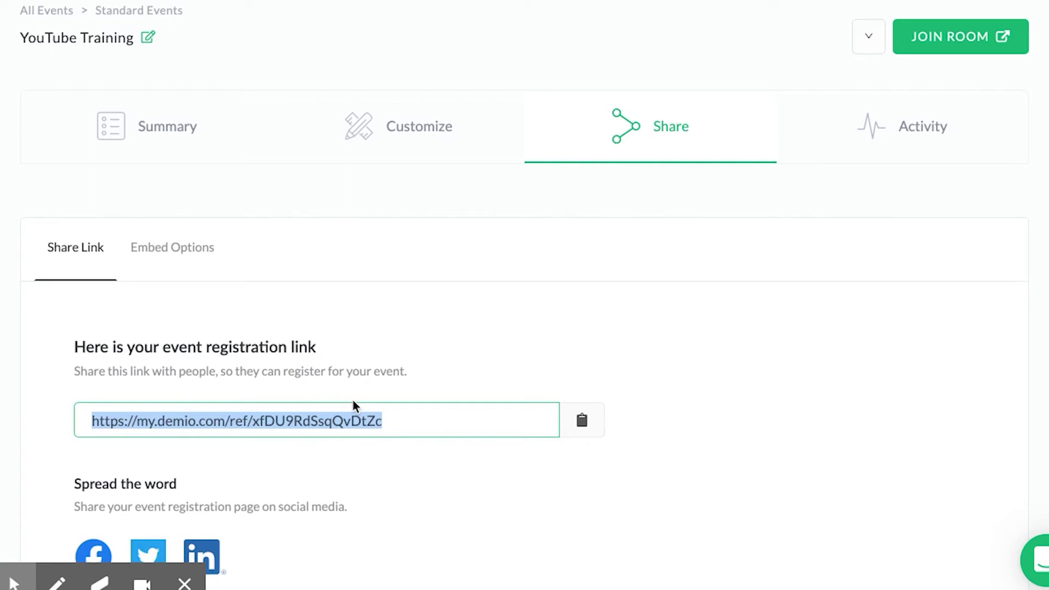
left_click(886, 137)
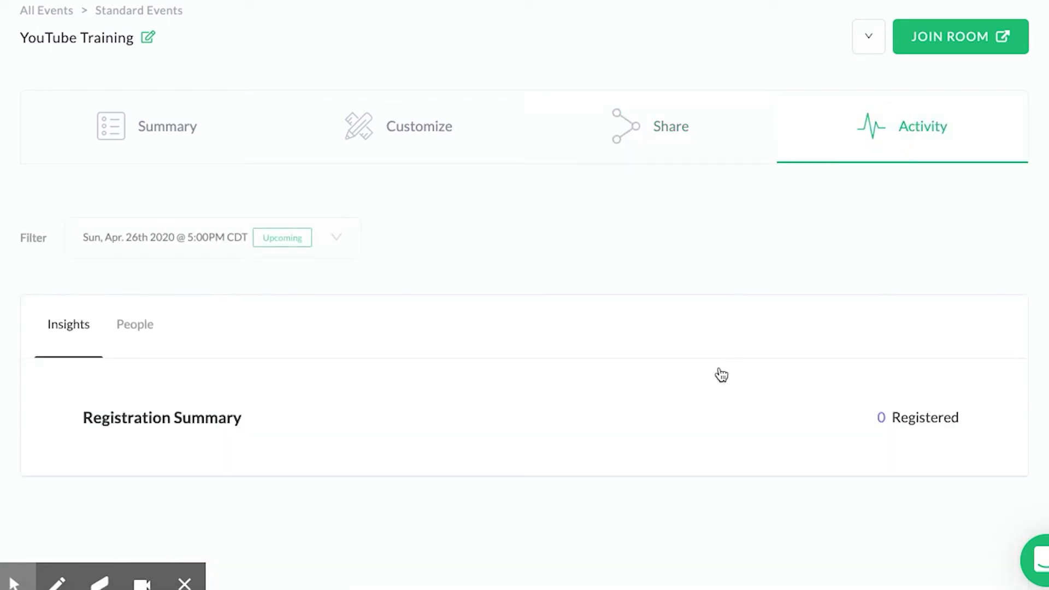
scroll(677, 368, "down", 2)
left_click(131, 247)
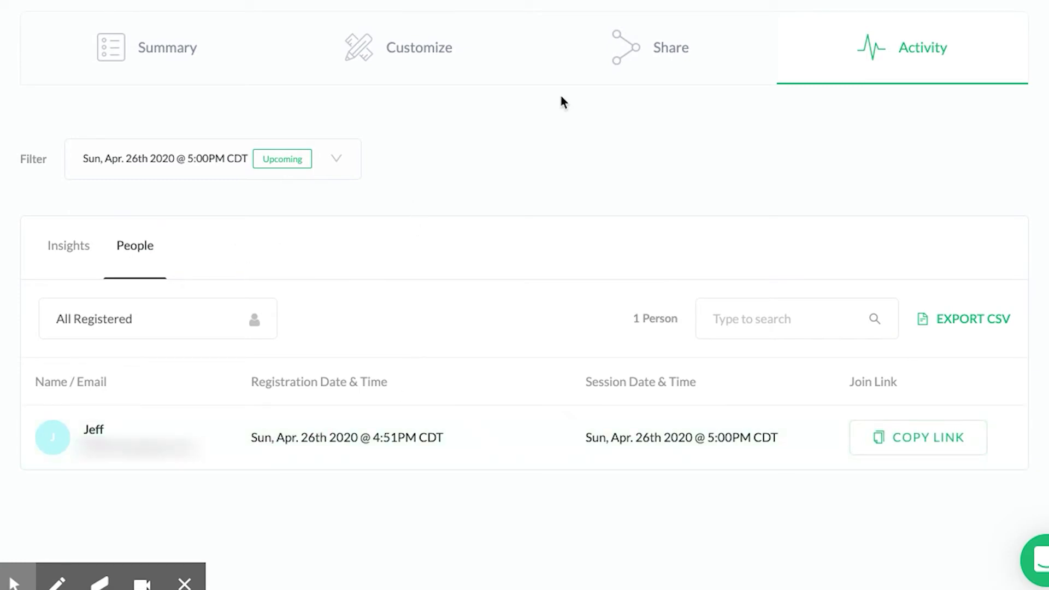
left_click(624, 50)
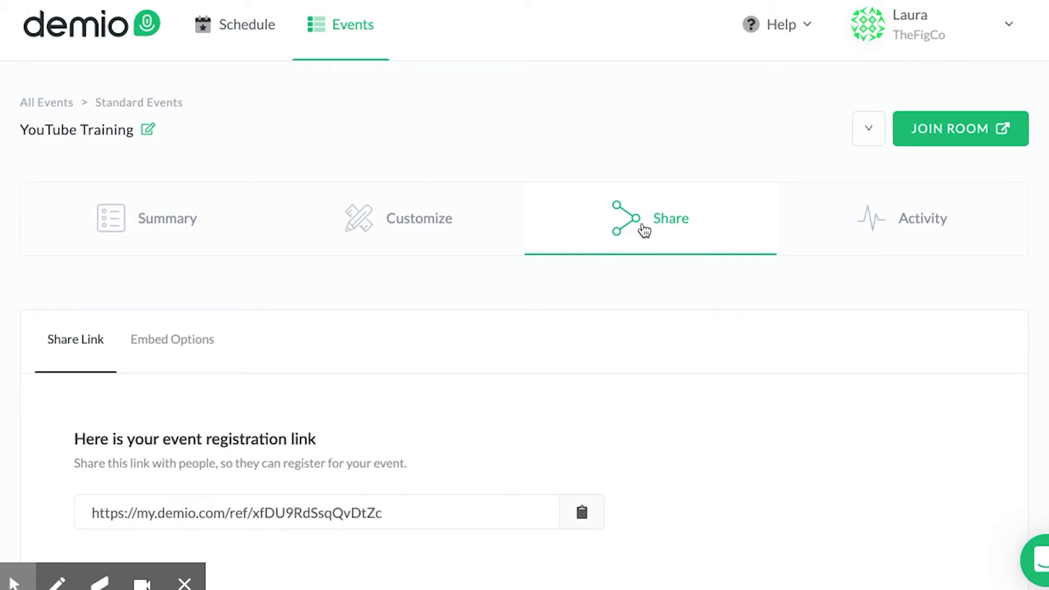
Choose Popover Embed under Embed Options and select its Register button embed code
left_click(178, 341)
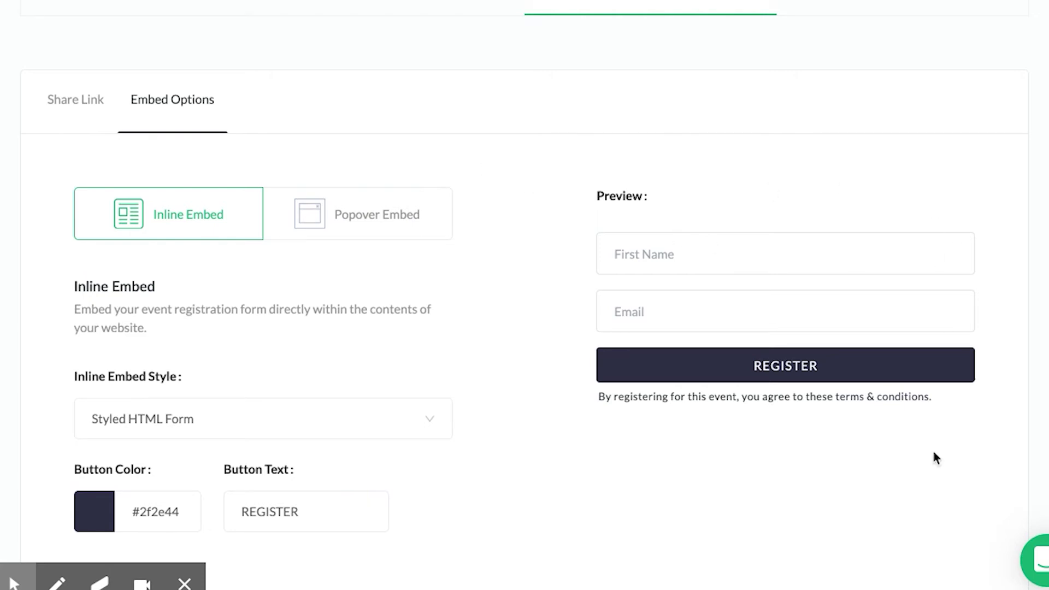
left_click(359, 214)
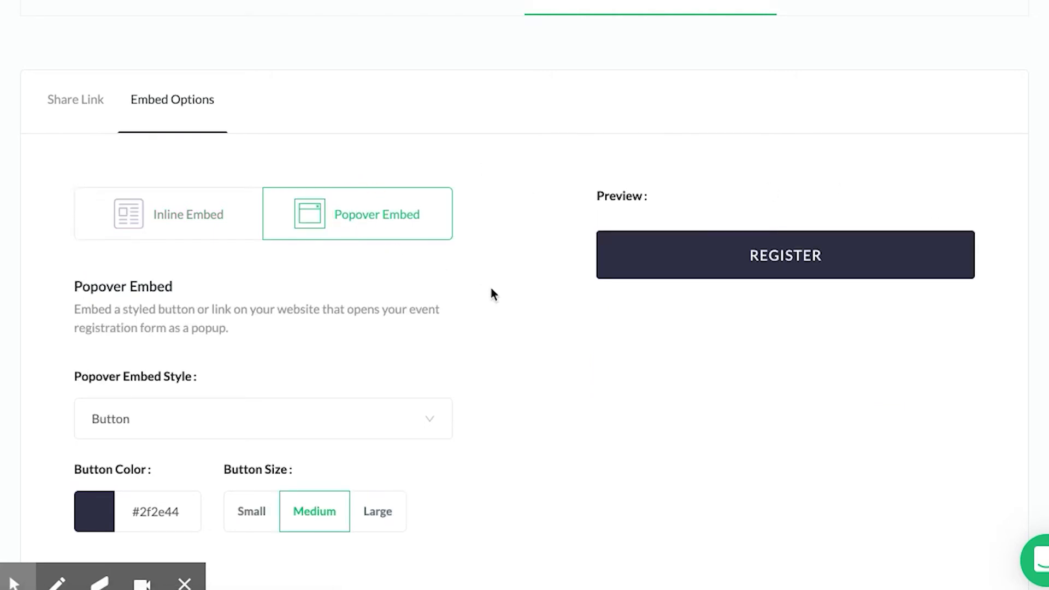
scroll(492, 295, "down", 1)
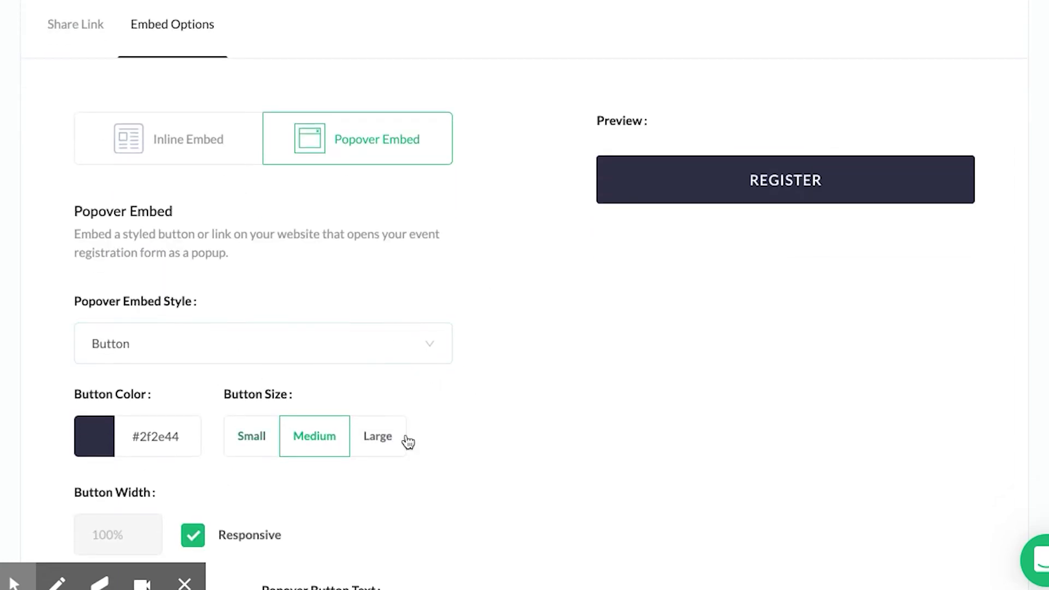
scroll(459, 445, "down", 3)
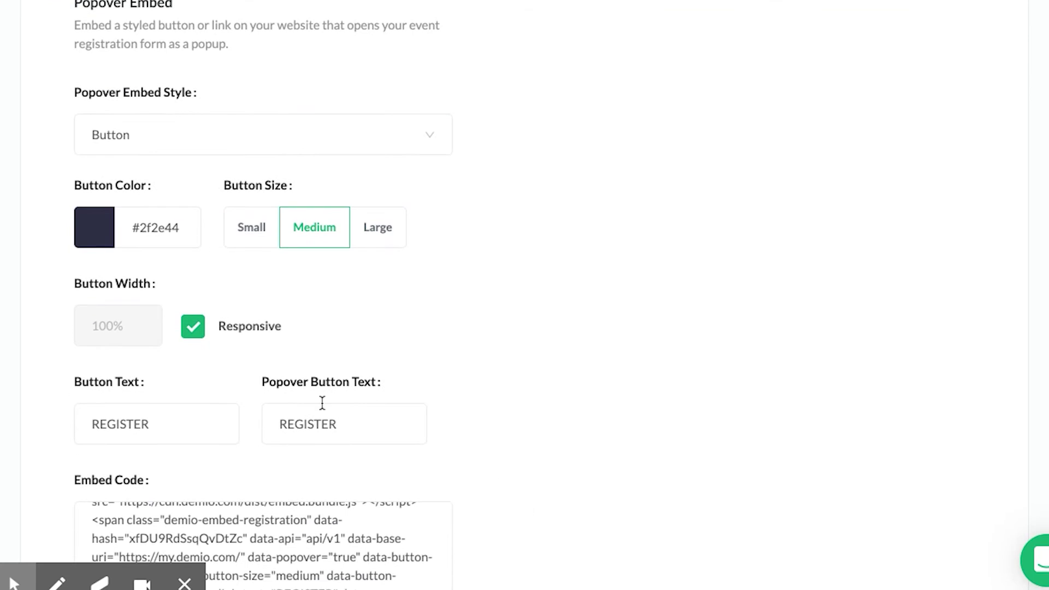
scroll(447, 448, "down", 3)
left_click(256, 418)
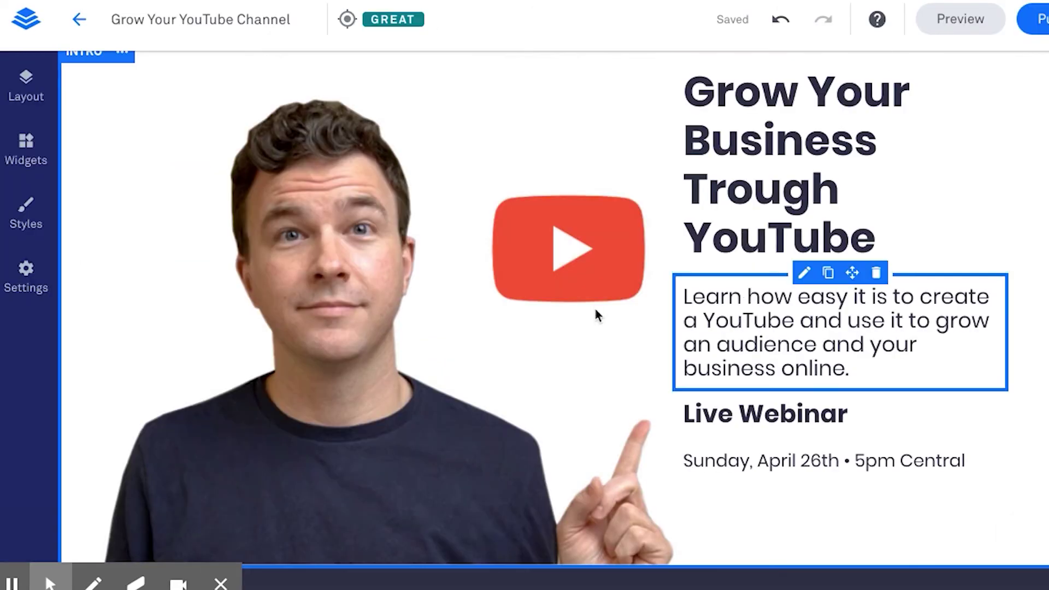
Place an HTML widget below the webinar date, paste the Demio embed code, and save
left_click(23, 159)
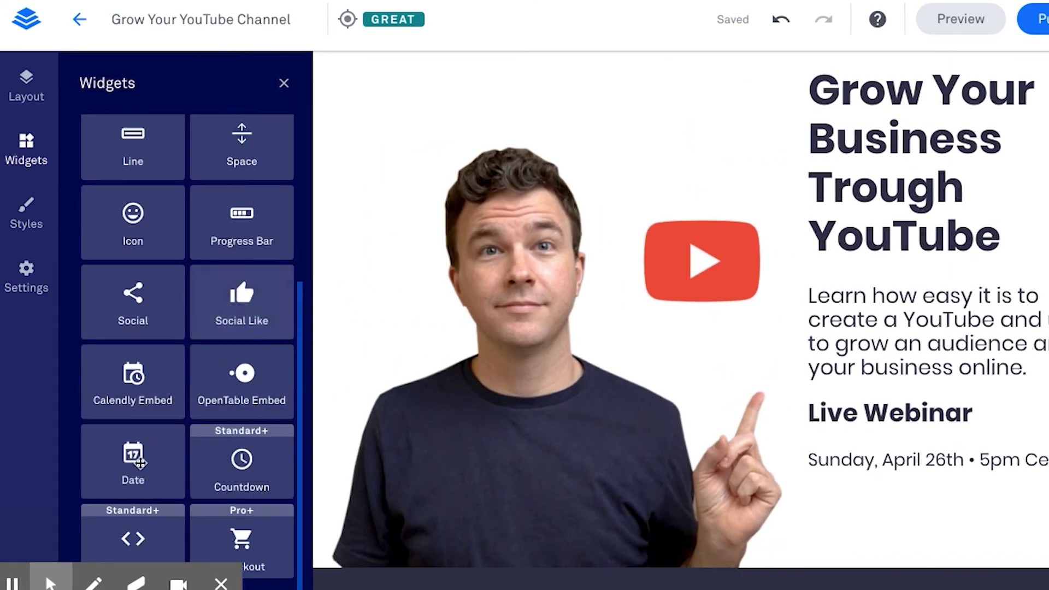
left_click_drag(146, 529, 947, 541)
left_click(896, 460)
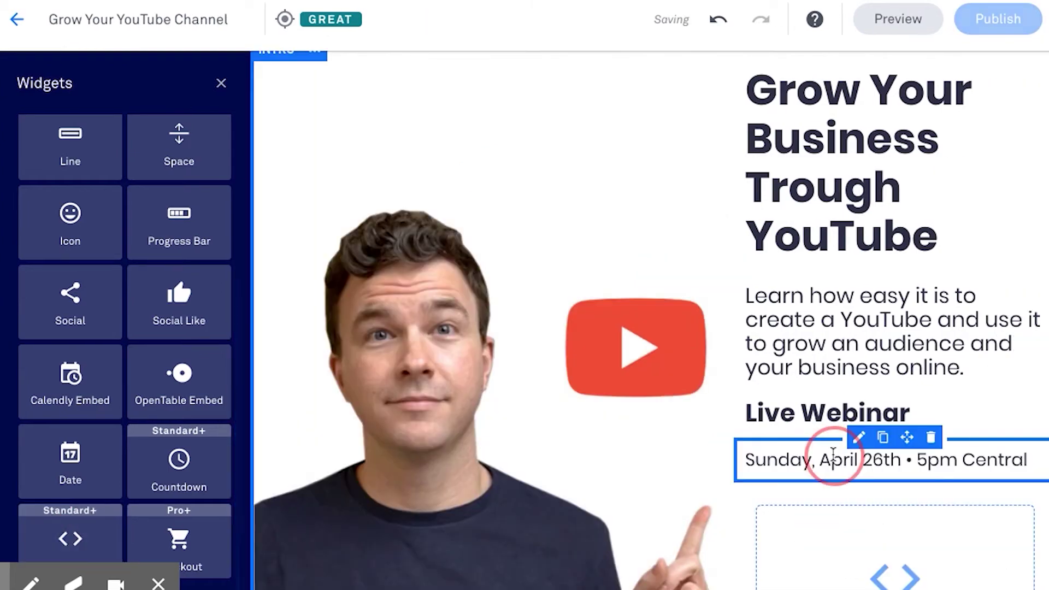
scroll(835, 452, "down", 5)
left_click(873, 222)
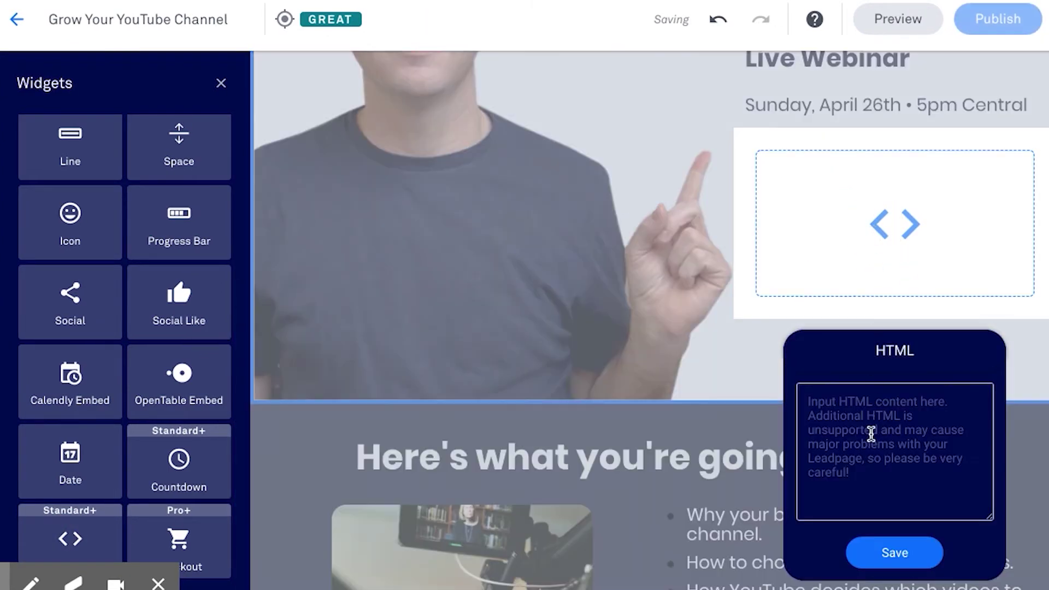
left_click(870, 435)
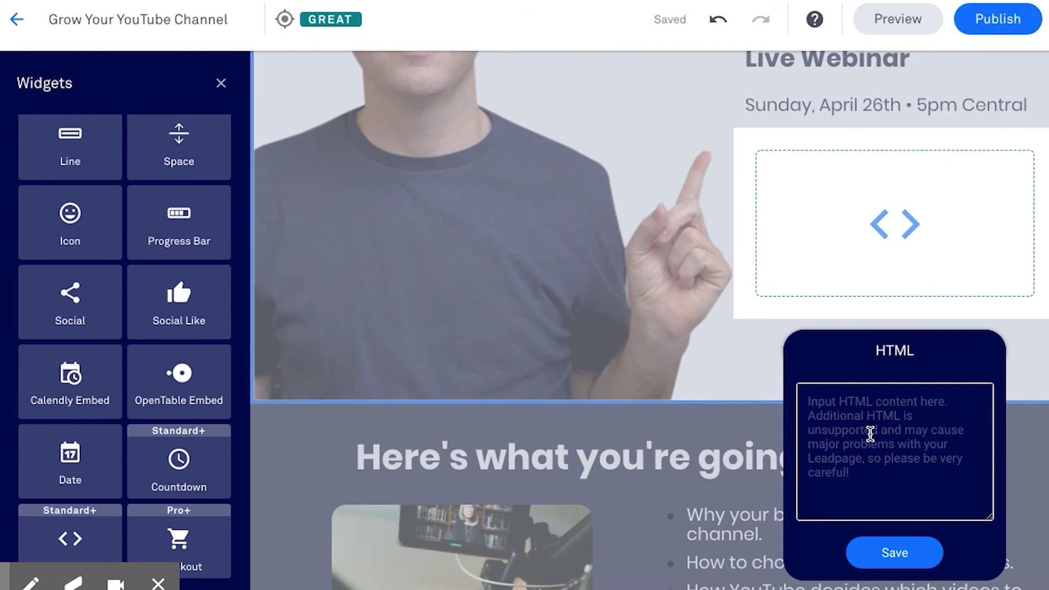
key("ctrl+v")
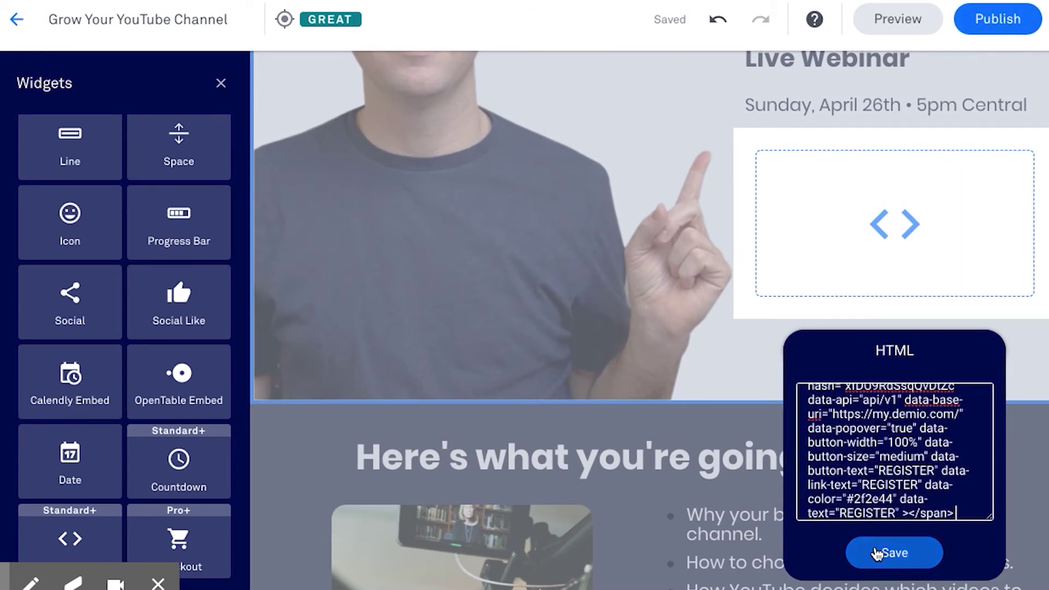
left_click(874, 554)
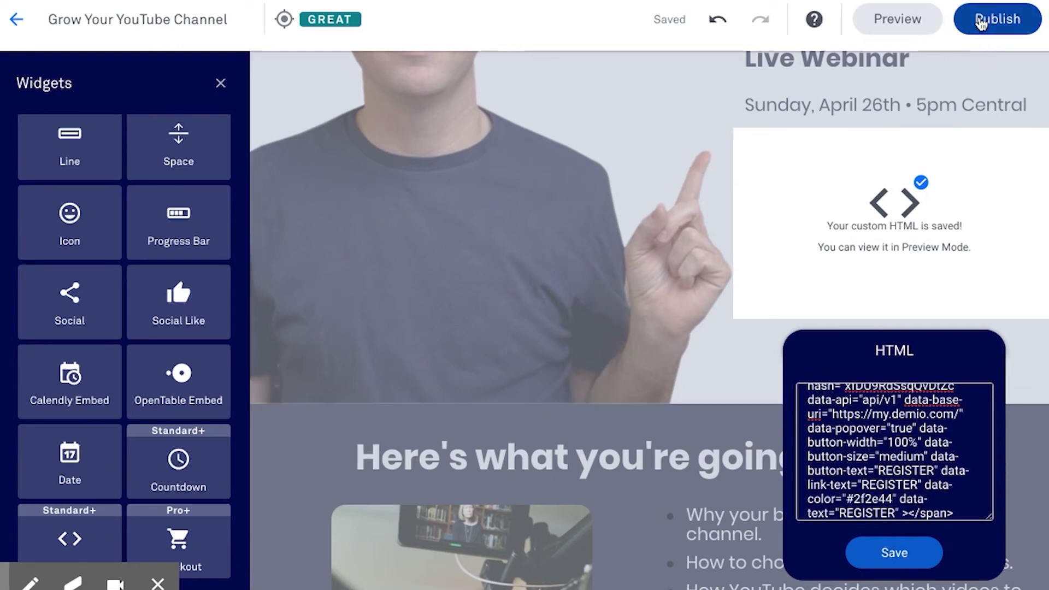
Preview the landing page and bring up its REGISTER popup form
left_click(897, 19)
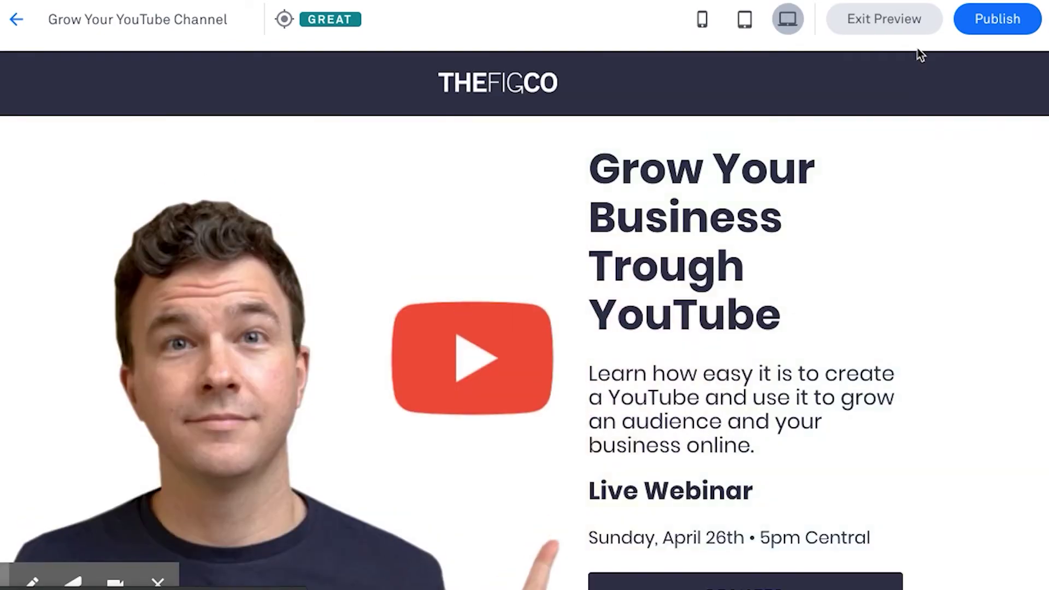
scroll(883, 166, "down", 3)
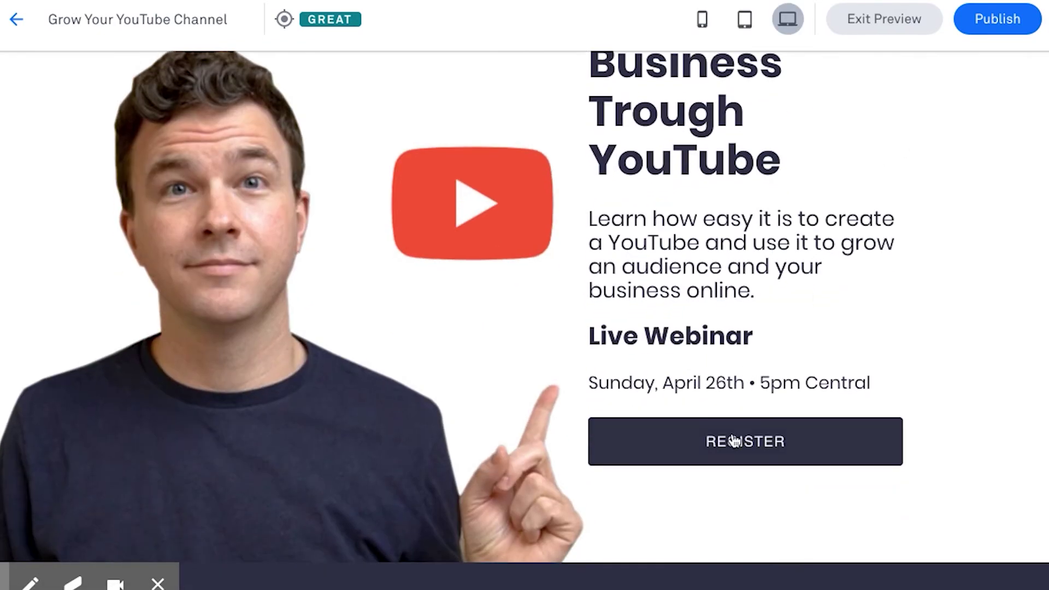
left_click(734, 439)
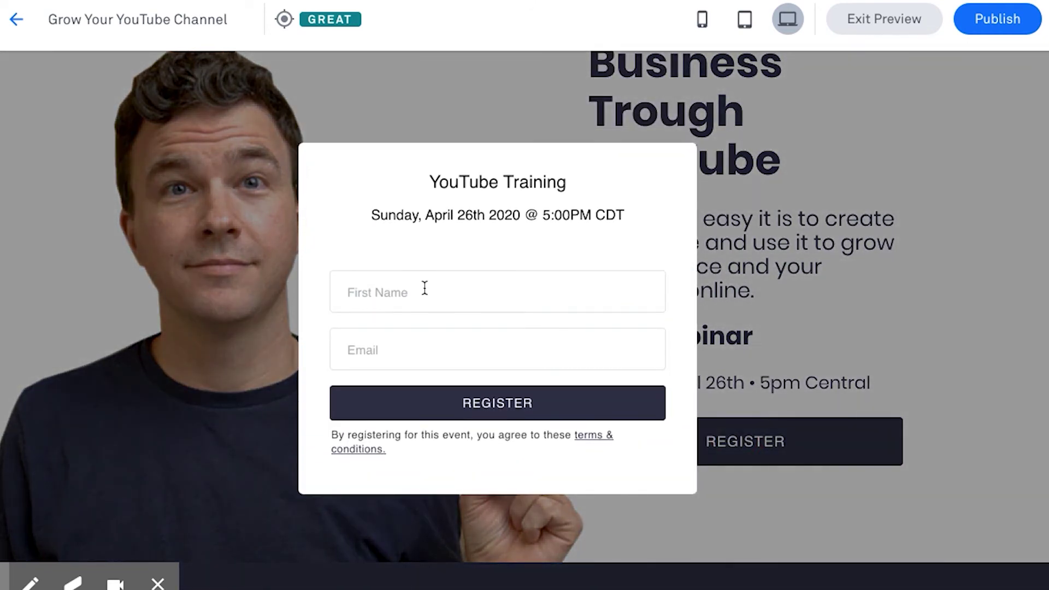
Enter a first name and the autofilled email address, then submit the registration
left_click(425, 288)
type("JJ")
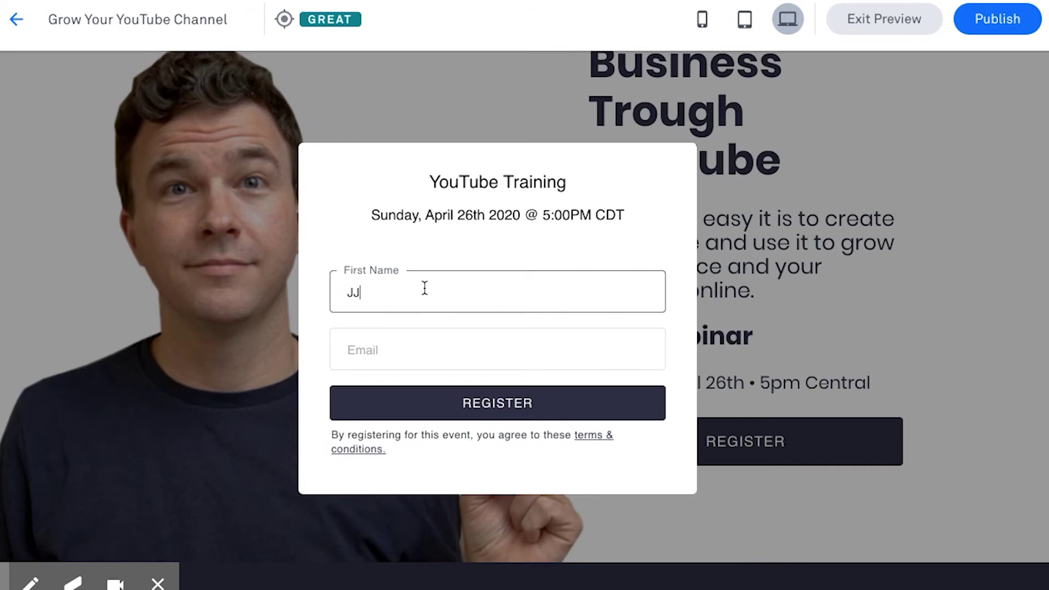
key("Tab")
type("hello")
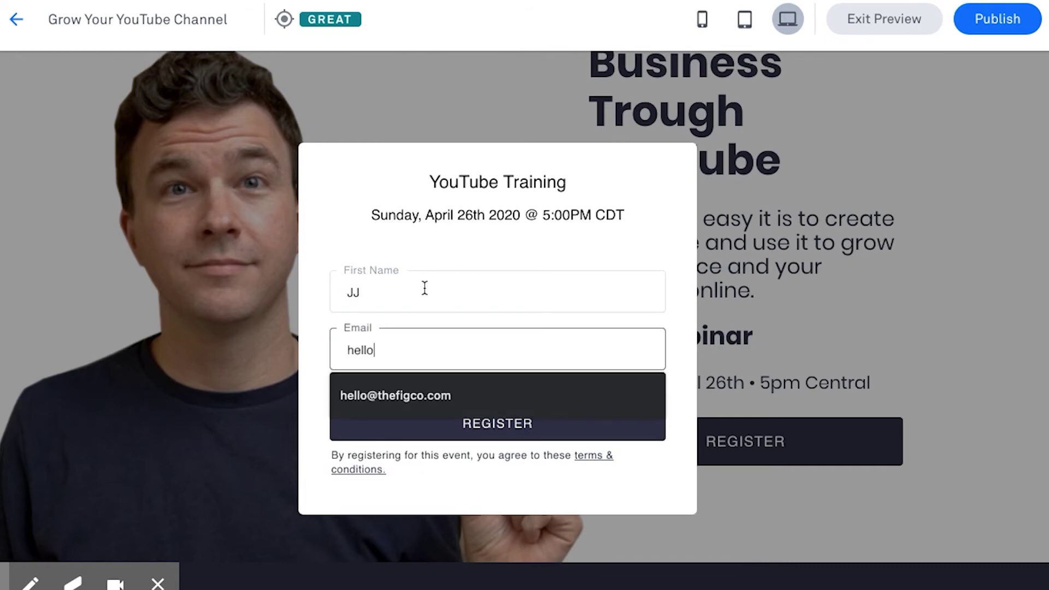
left_click(417, 382)
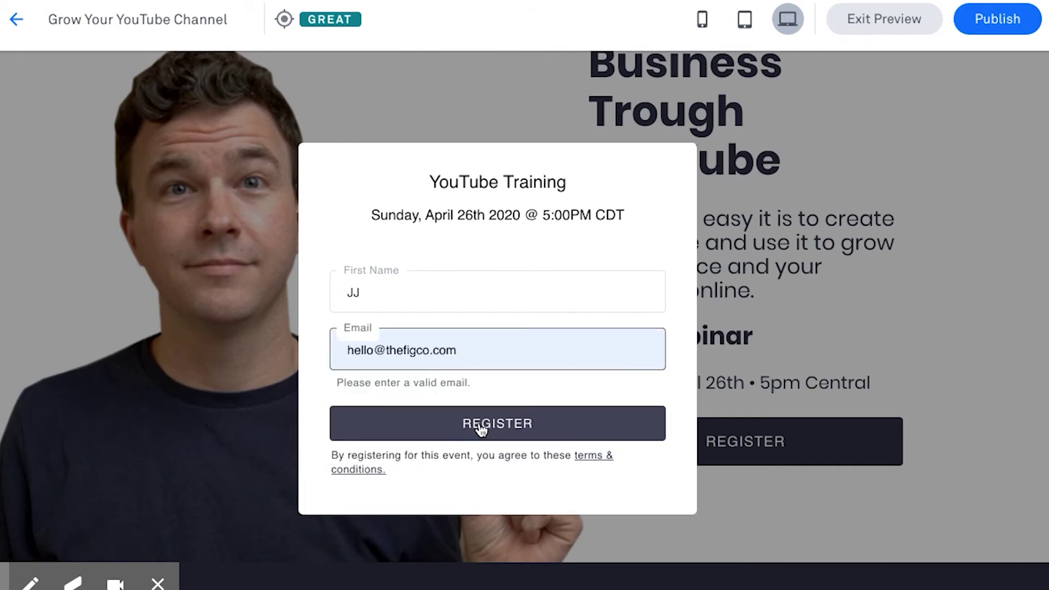
left_click(480, 429)
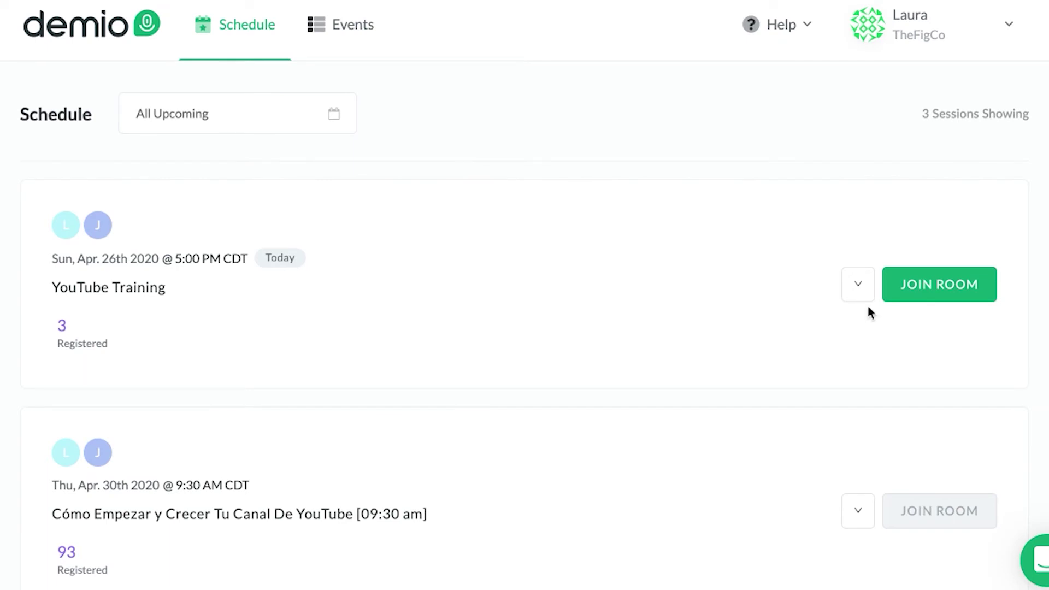
Join the YouTube Training room from the Schedule to reach device setup
left_click(926, 289)
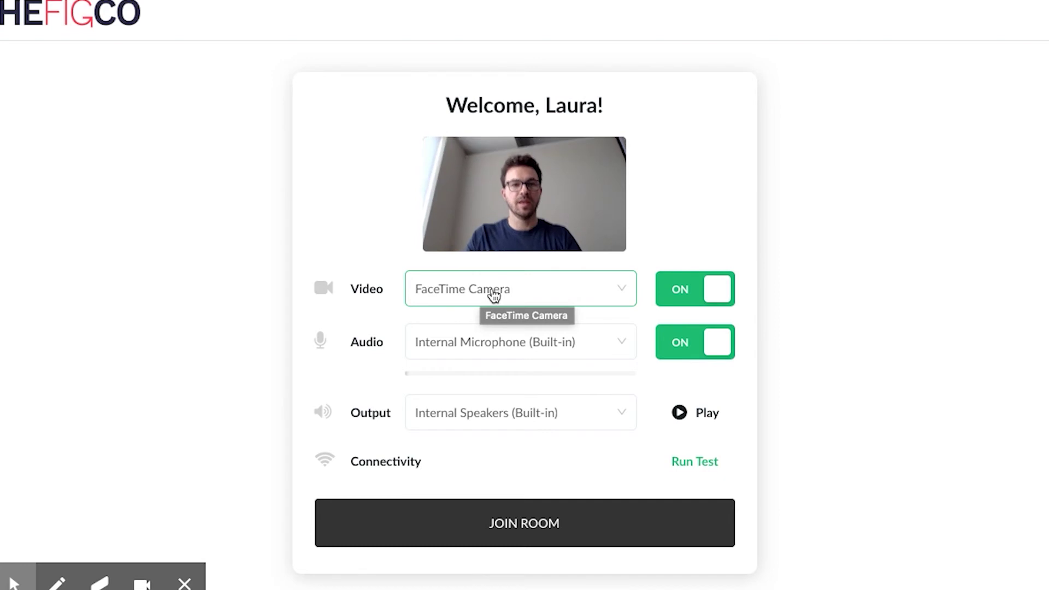
Enter the YouTube Training session room on standby from the setup screen
left_click(530, 520)
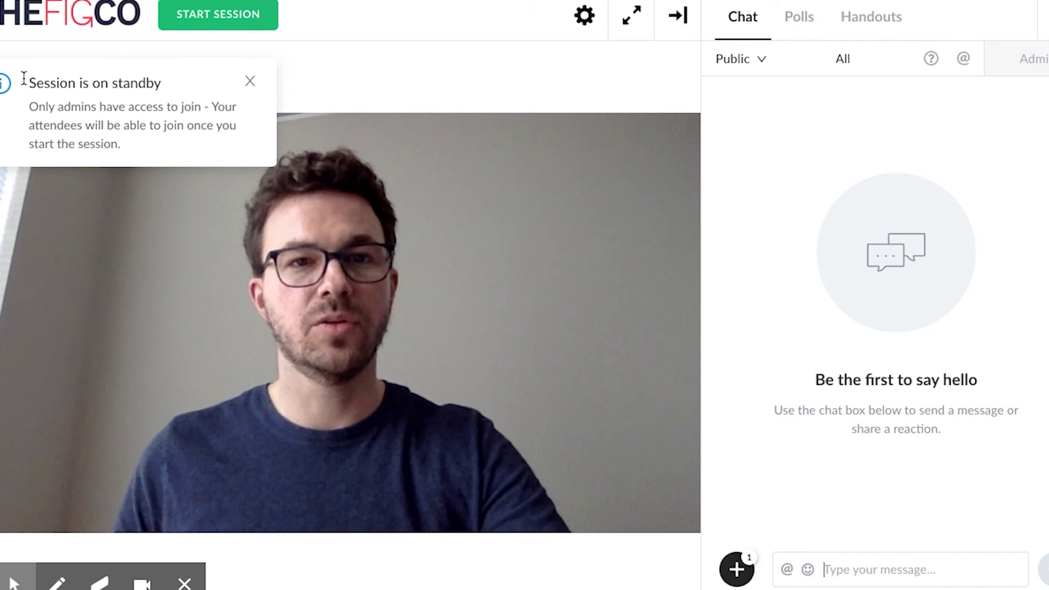
Review the room's people list and dismiss the session standby notice
mouse_move(271, 297)
mouse_move(187, 561)
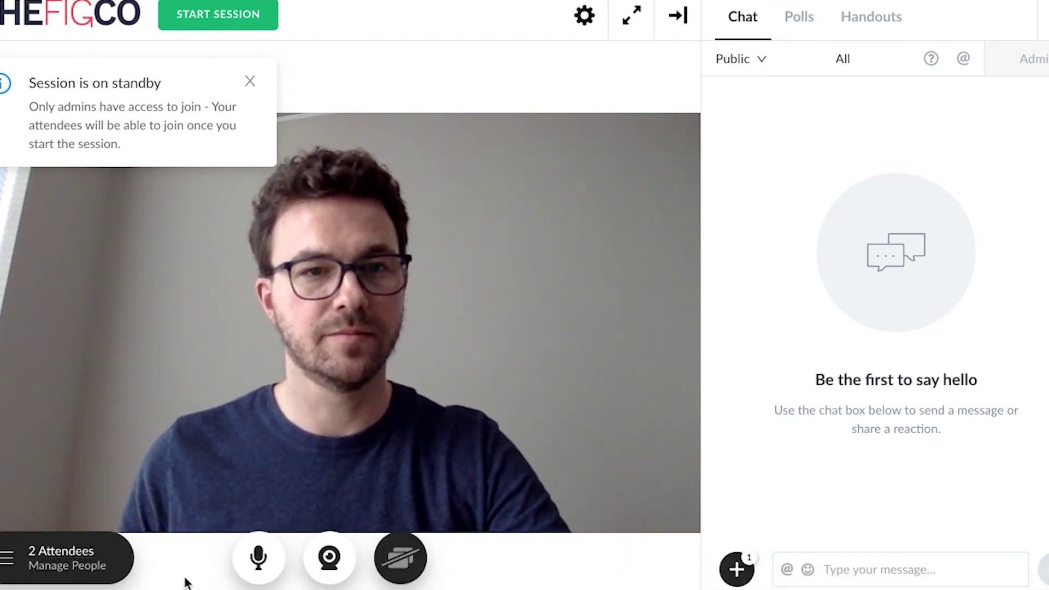
left_click(64, 559)
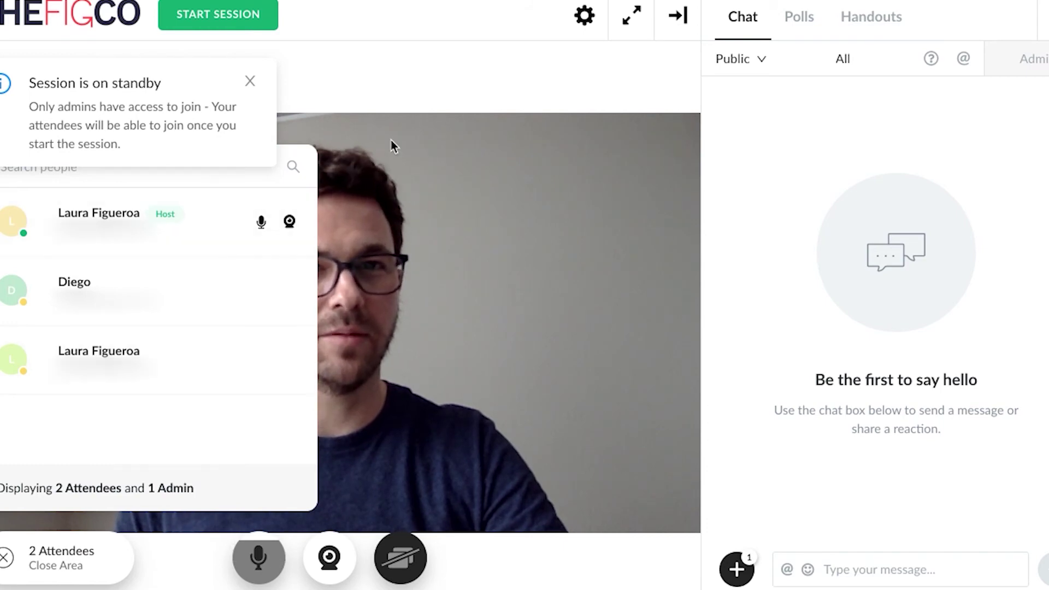
left_click(250, 81)
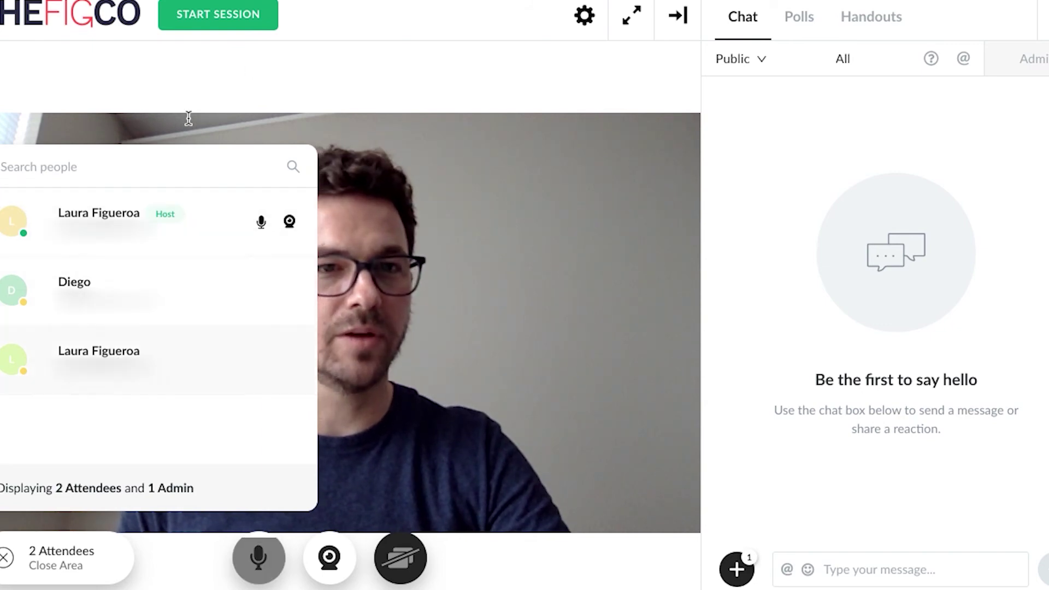
left_click(44, 563)
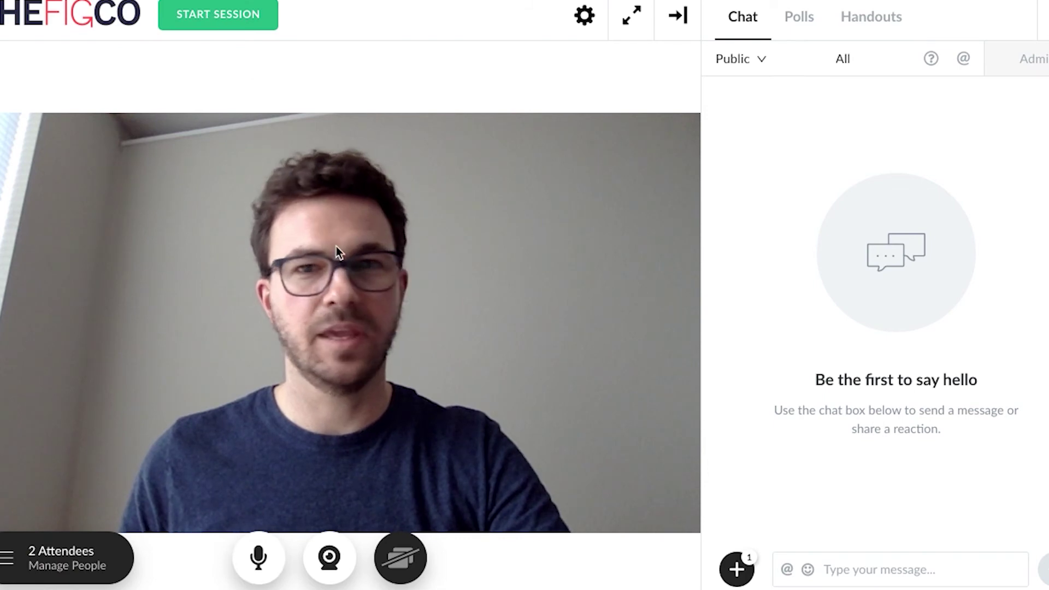
Check the available sharing options, then start the live session
left_click(398, 557)
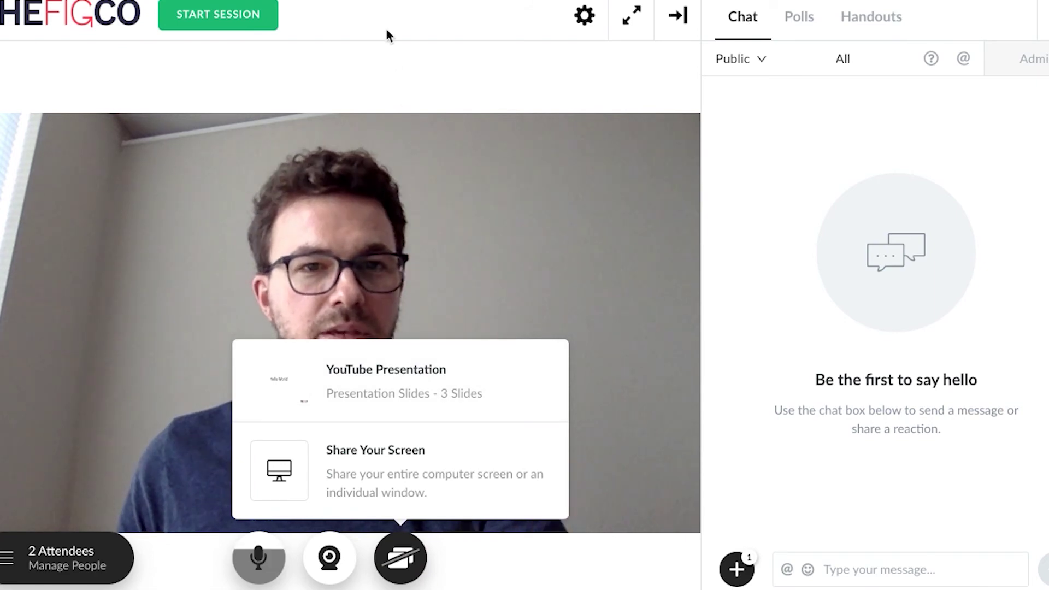
left_click(215, 44)
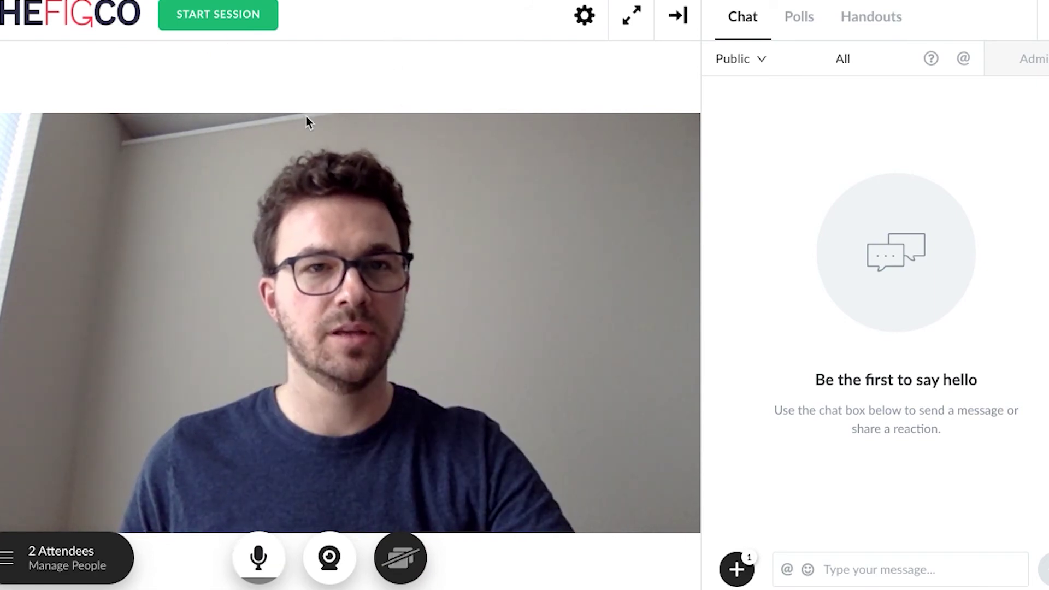
left_click(221, 21)
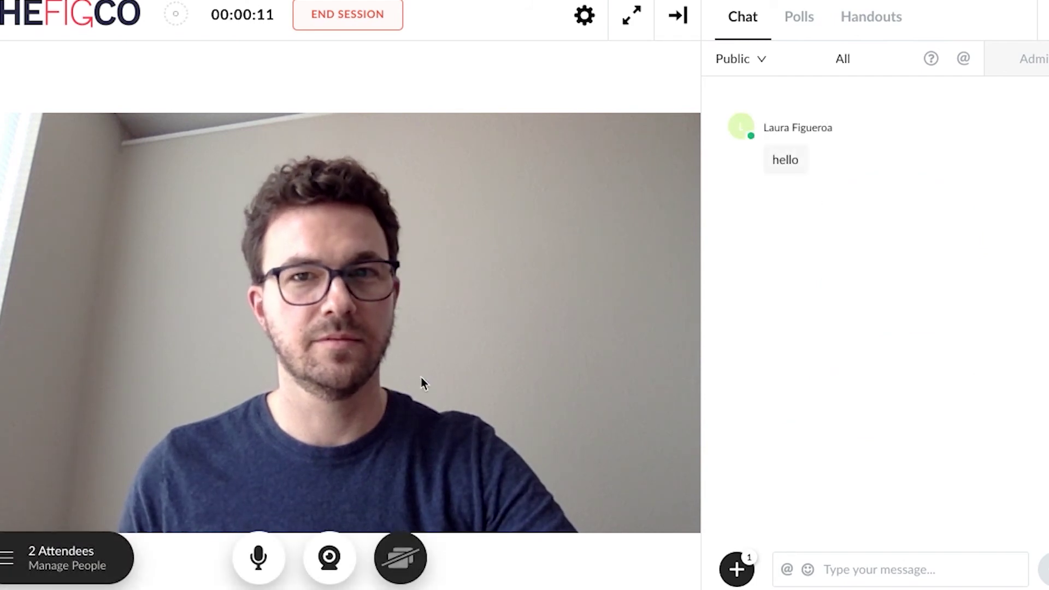
Let the session run live while the host's and an attendee's greetings arrive in public chat
mouse_move(807, 146)
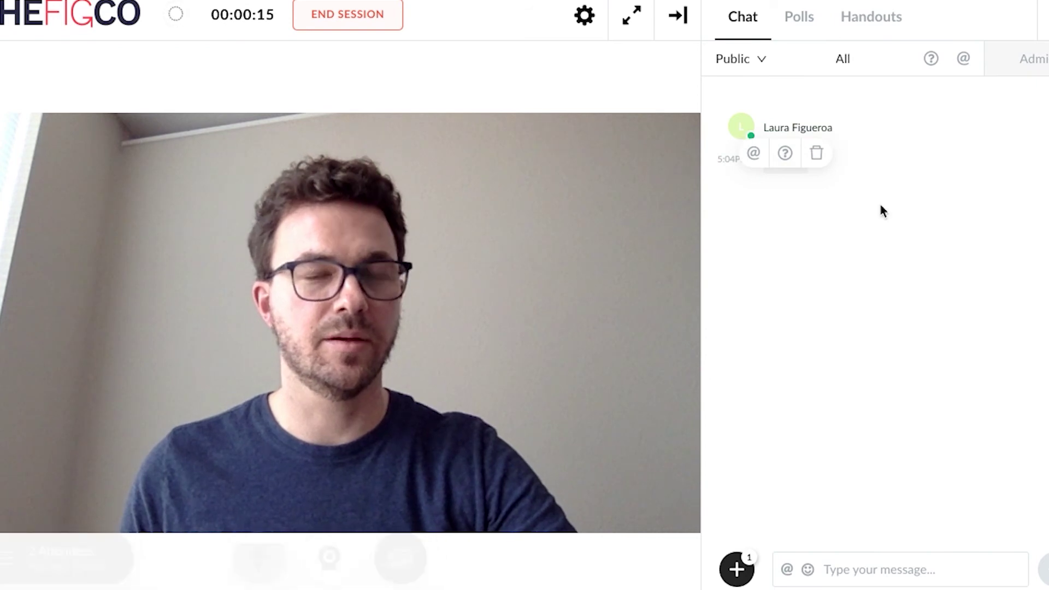
mouse_move(812, 192)
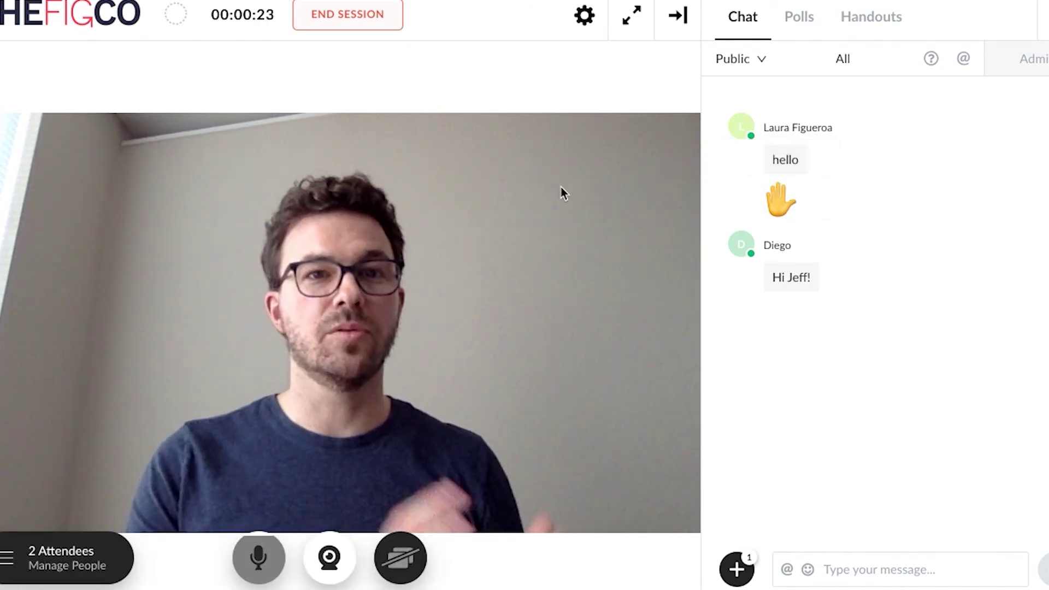
Share the existing poll 'Which do you use more often?' (YouTube vs Instagram) live with attendees
left_click(798, 25)
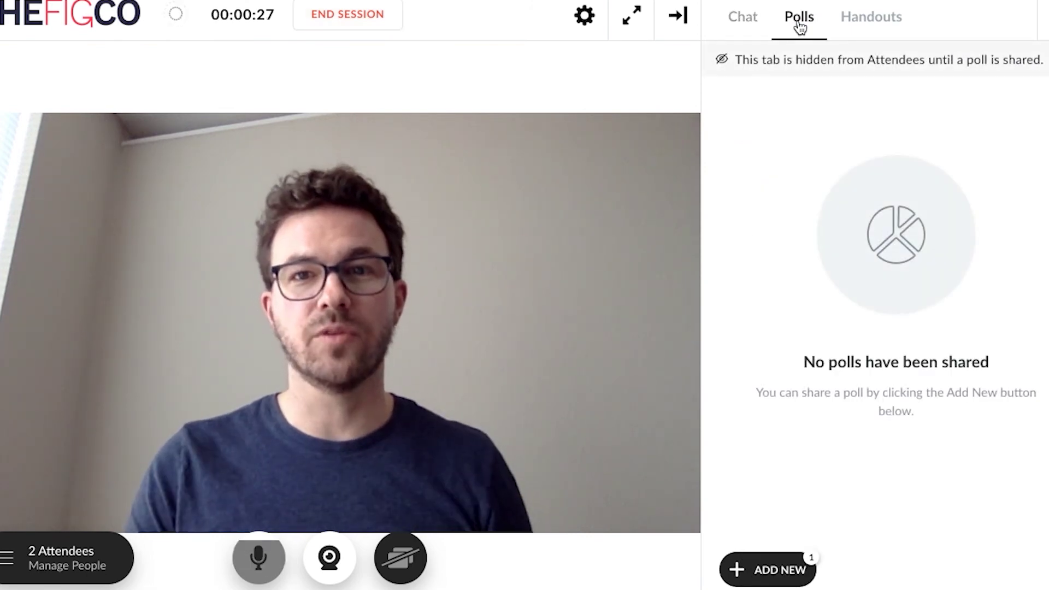
left_click(760, 570)
left_click(788, 515)
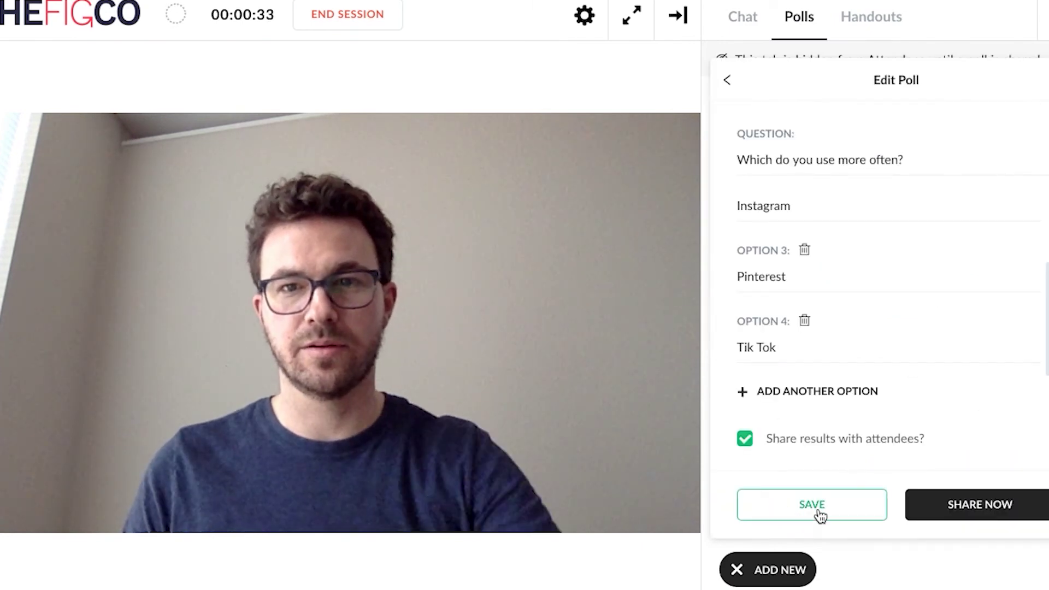
left_click(936, 512)
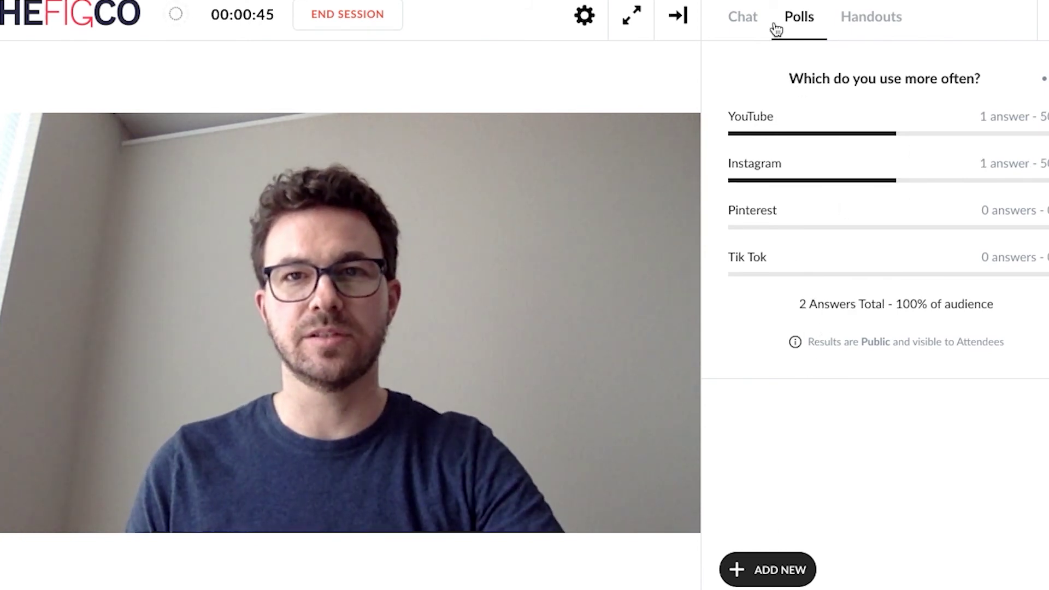
Present the YouTube Presentation slides and advance through them to the final slide
left_click(738, 21)
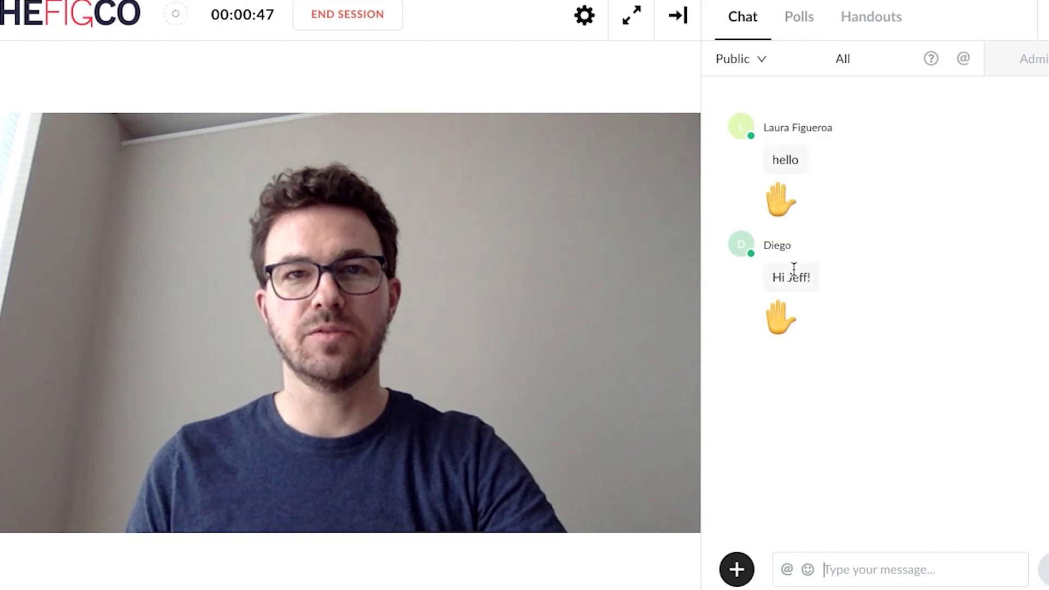
mouse_move(402, 568)
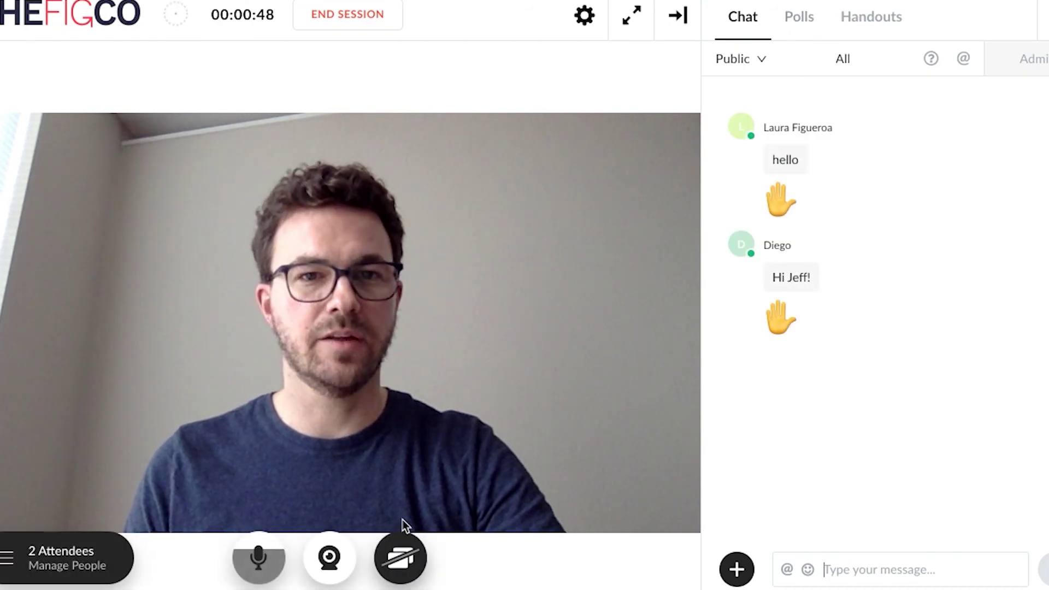
left_click(402, 568)
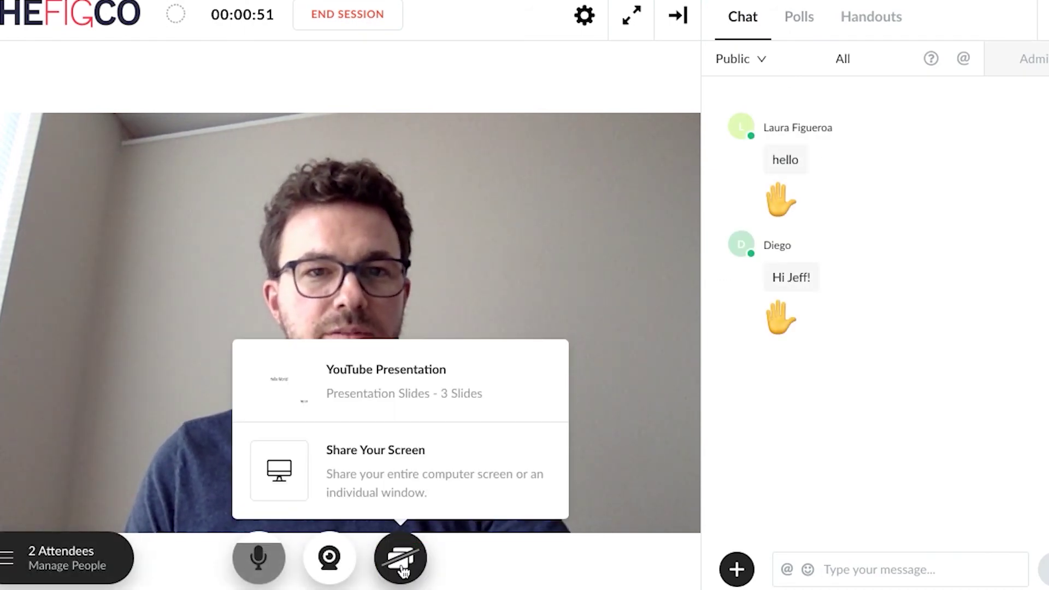
left_click(362, 383)
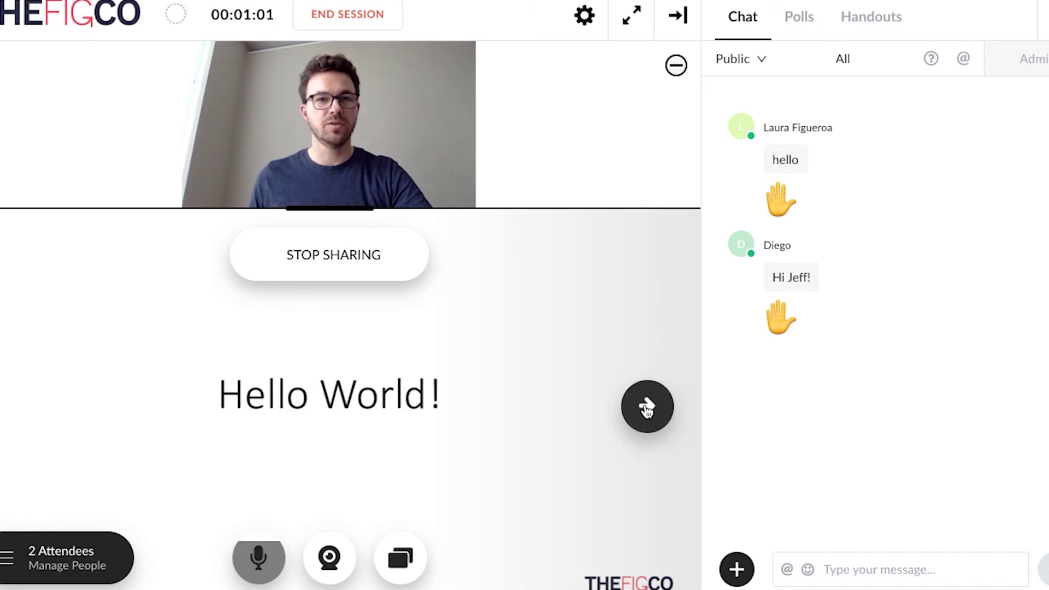
left_click(647, 409)
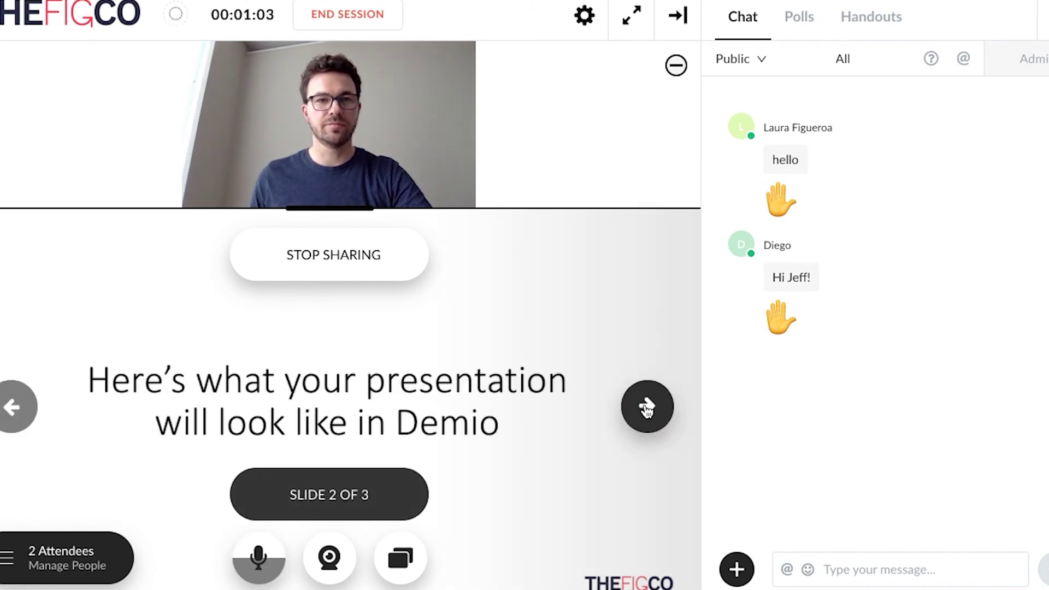
left_click(647, 408)
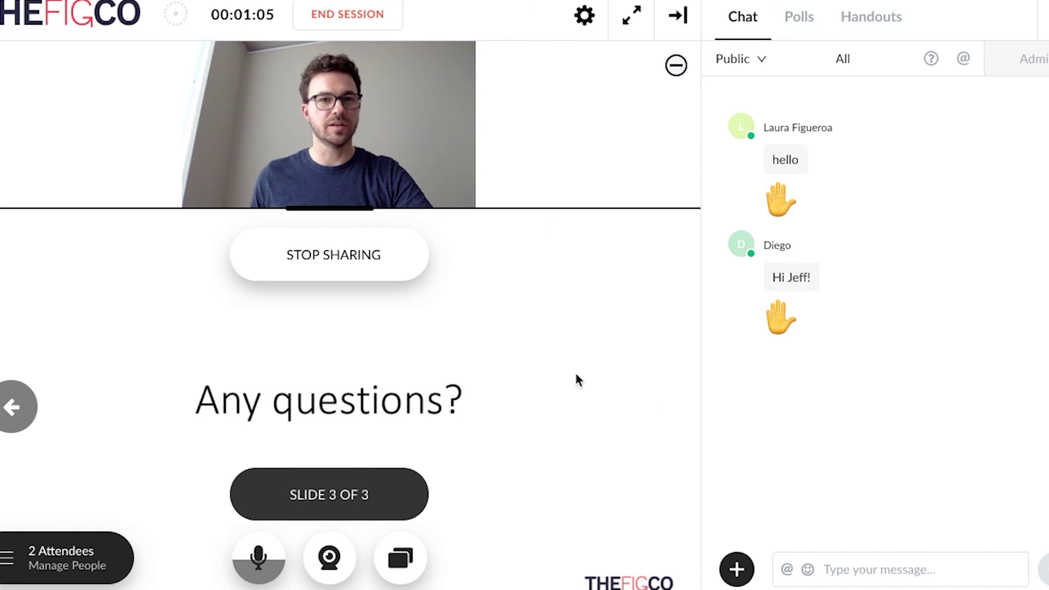
Shrink the webcam video to a thumbnail, then stop presenting the slides
left_click_drag(335, 206, 340, 173)
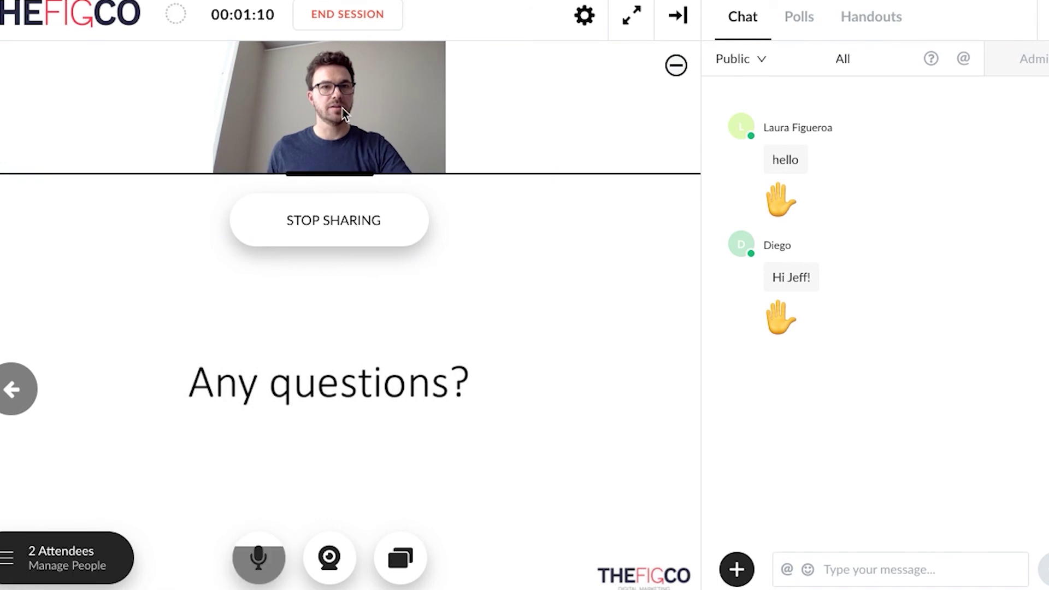
left_click(676, 67)
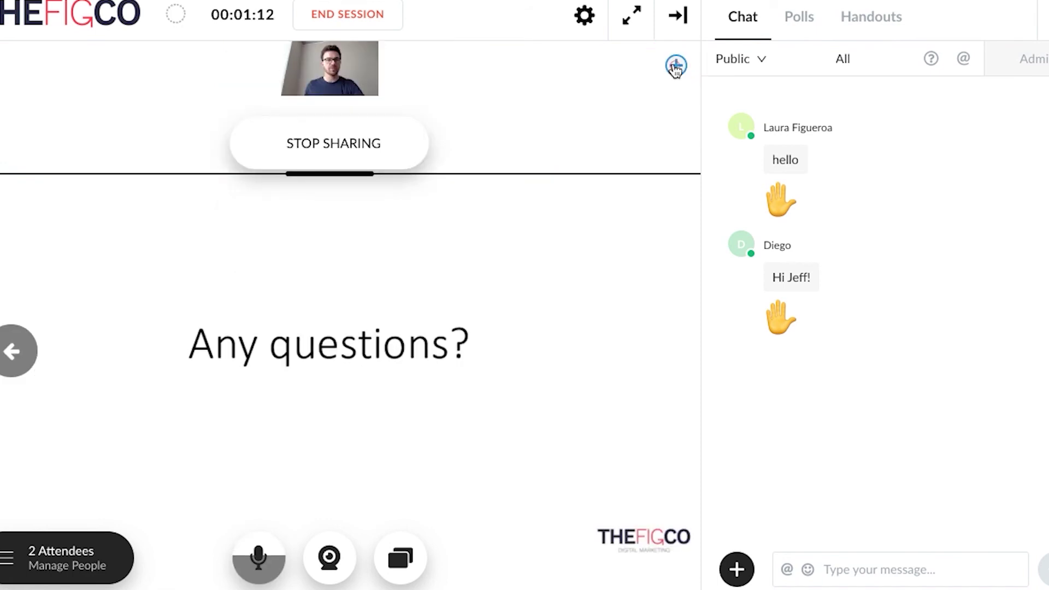
left_click(401, 557)
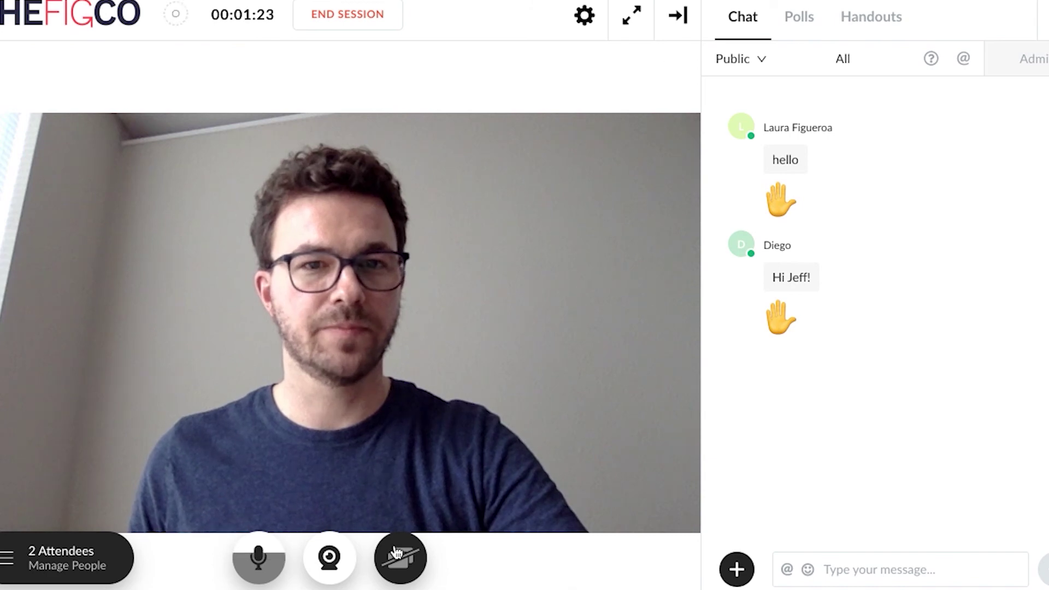
Start sharing your entire screen with attendees
left_click(397, 554)
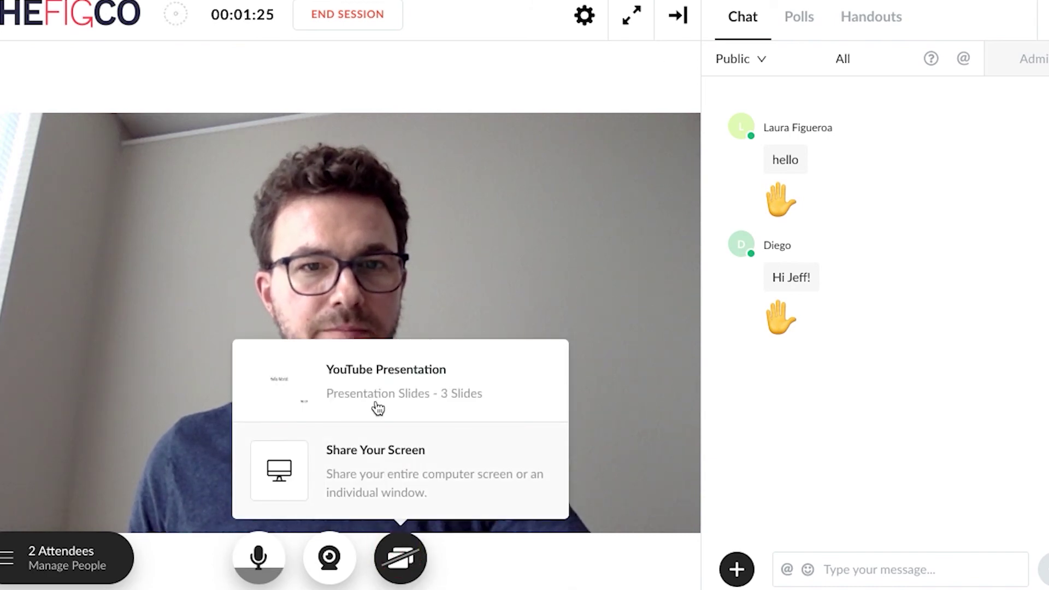
left_click(391, 470)
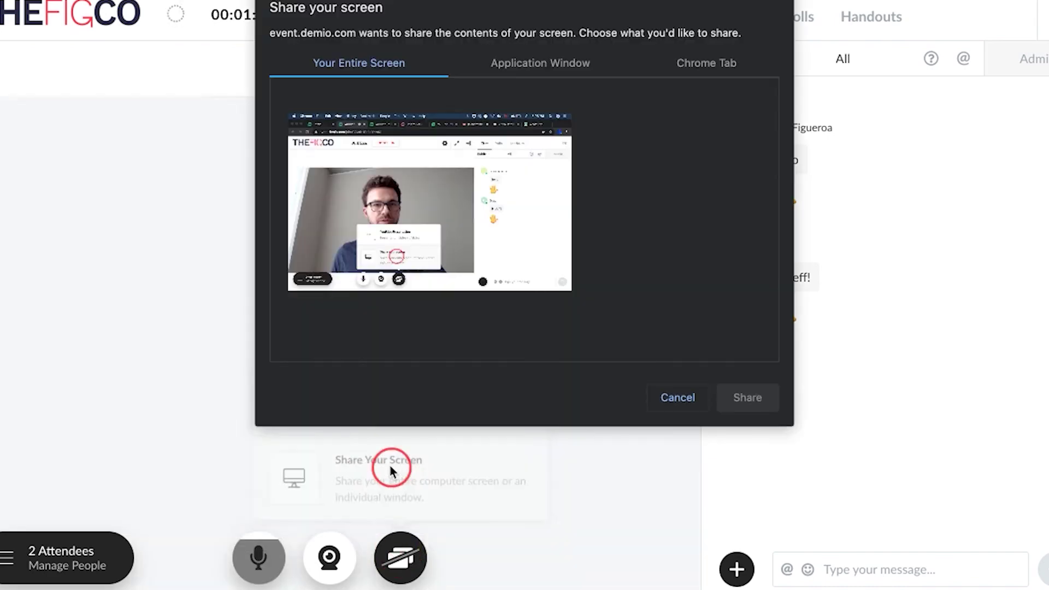
left_click(514, 136)
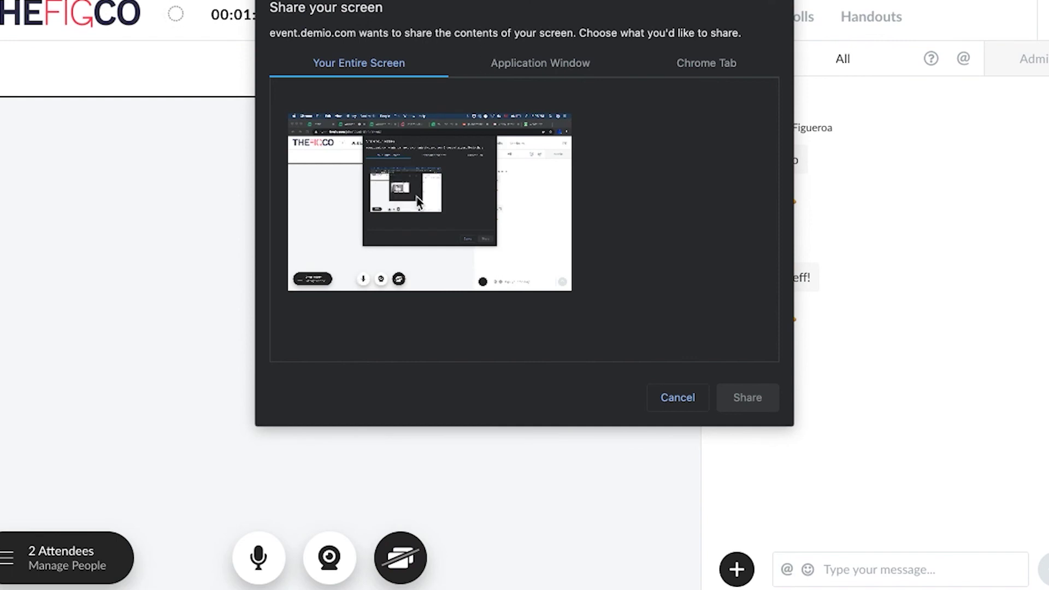
left_click(734, 400)
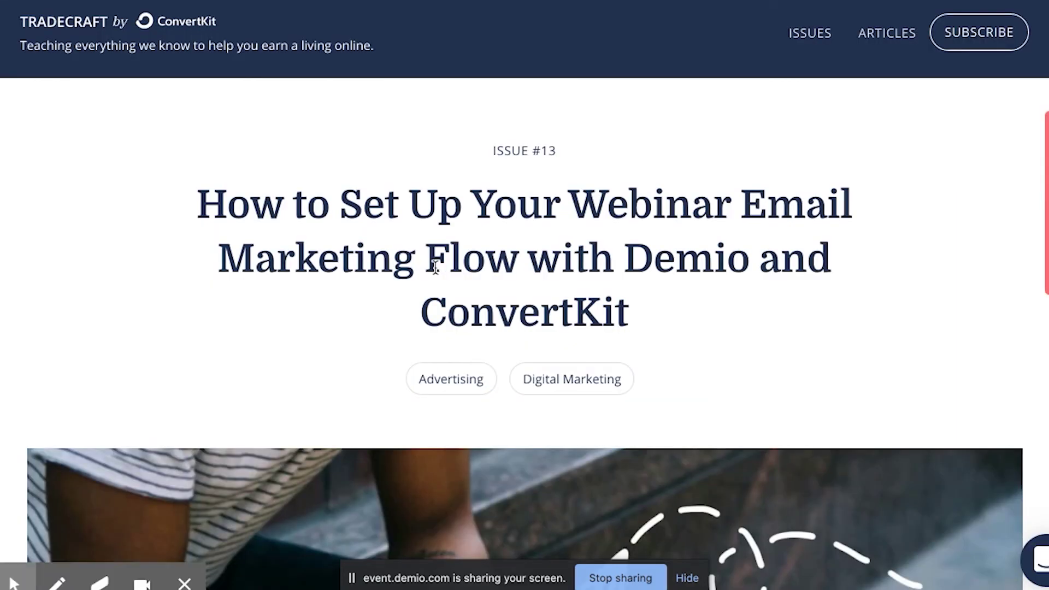
Scroll the shared webinar email marketing article, then return to Demio and stop the screen share
scroll(435, 266, "down", 20)
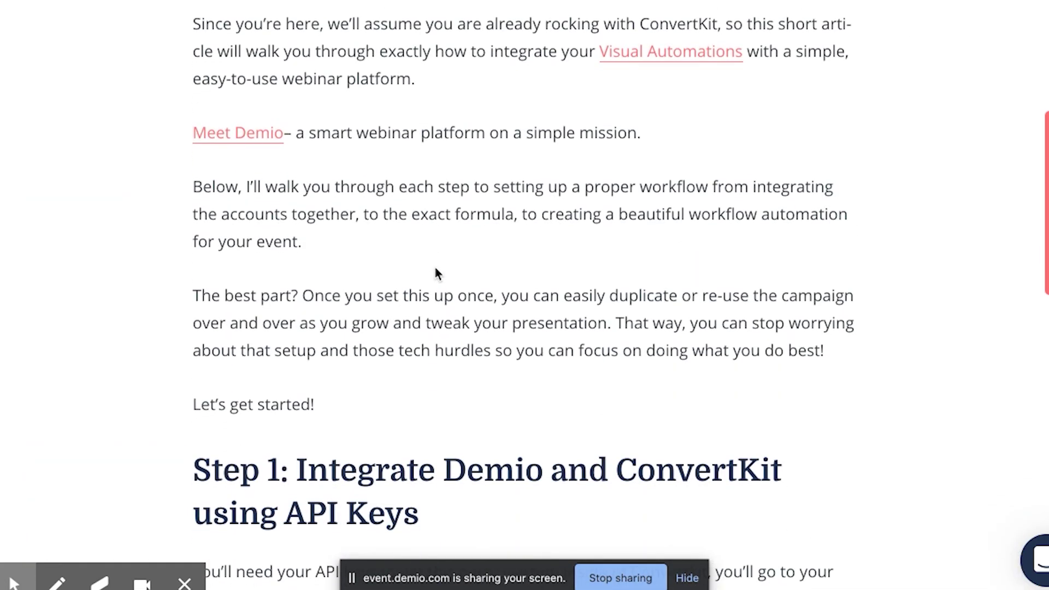
scroll(435, 271, "up", 20)
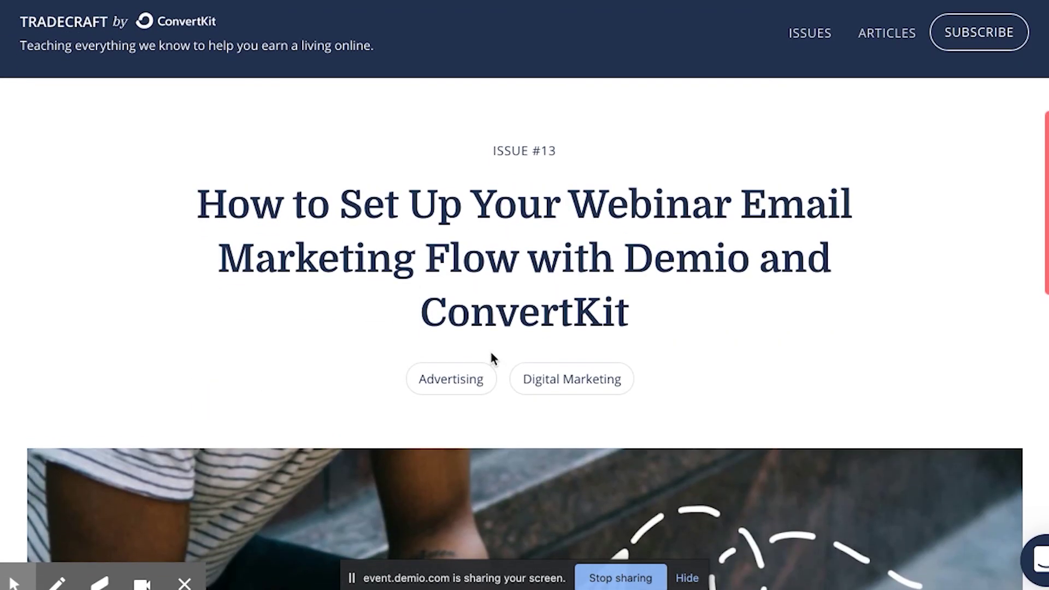
key("super+1")
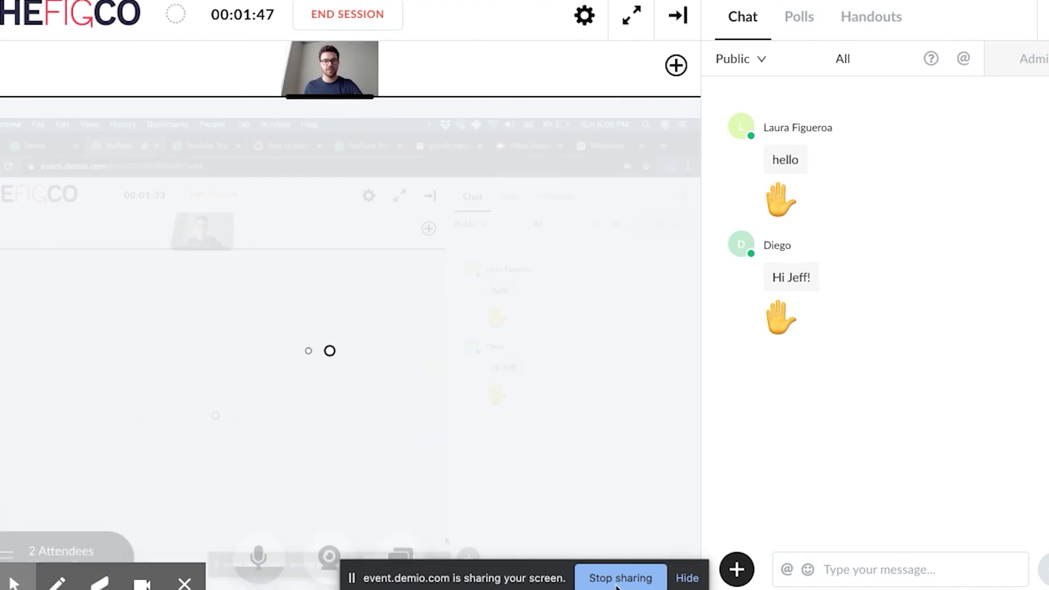
left_click(407, 555)
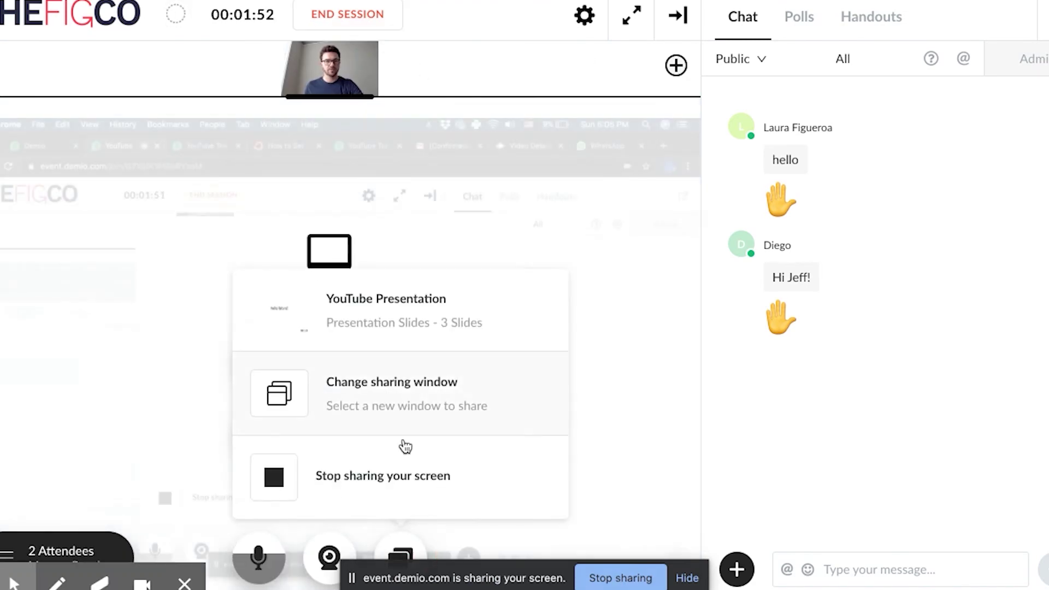
left_click(402, 478)
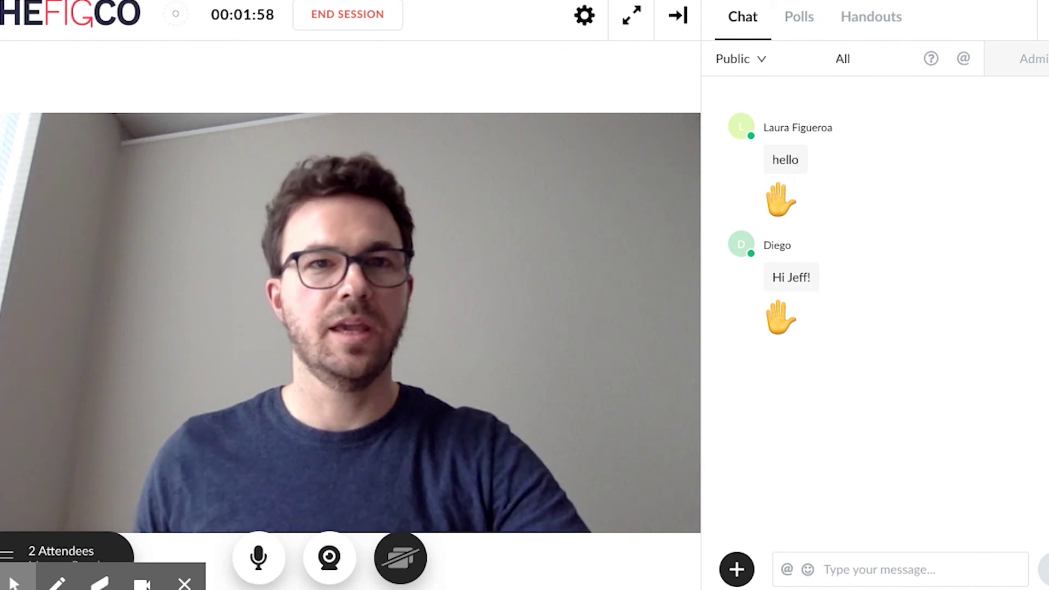
End the session, review the past session's four chat messages, and return to the event page
left_click(355, 19)
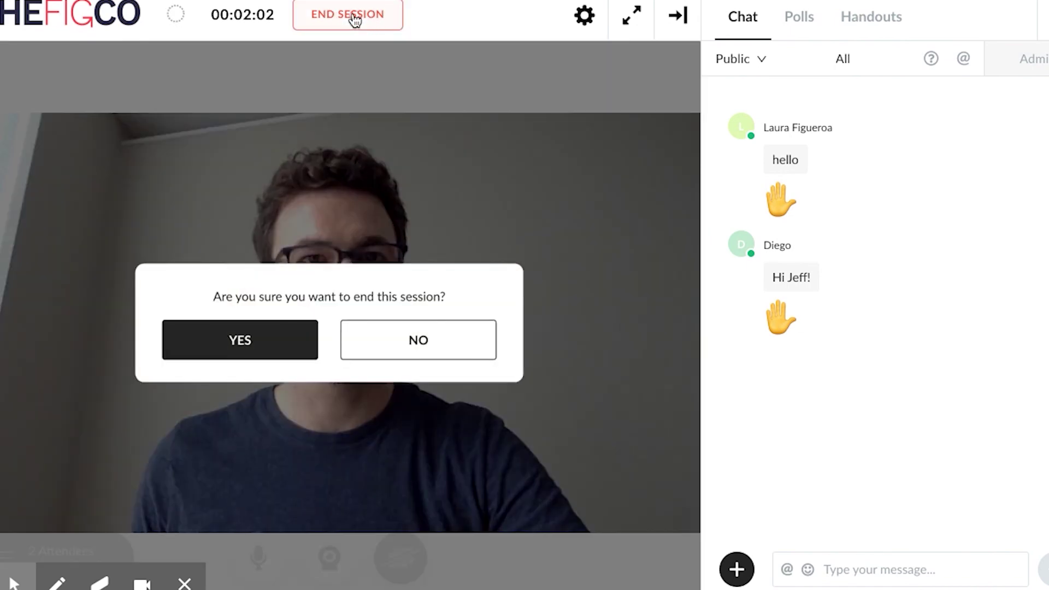
left_click(231, 352)
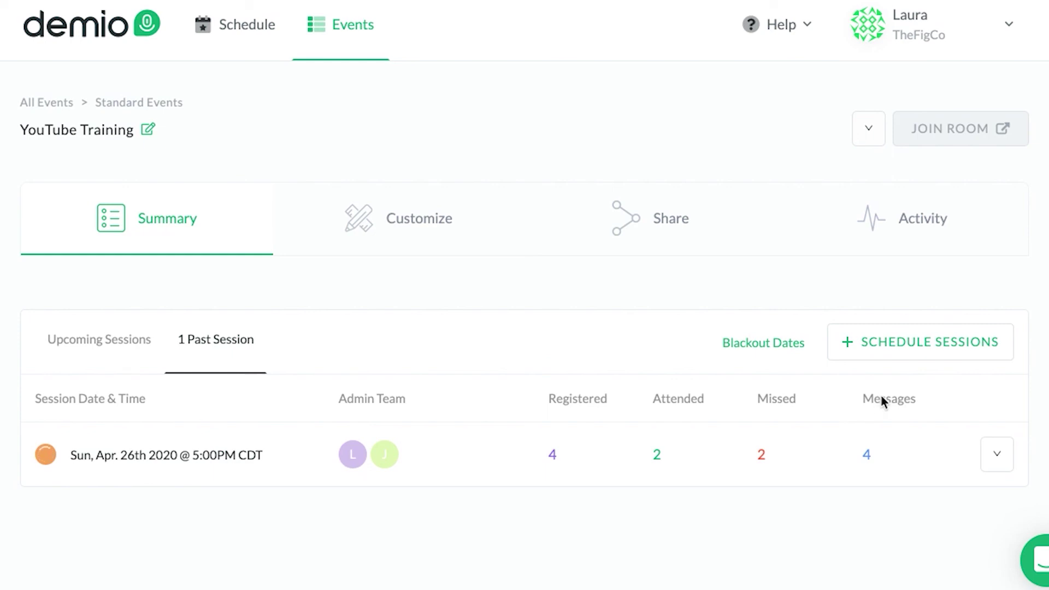
left_click(866, 455)
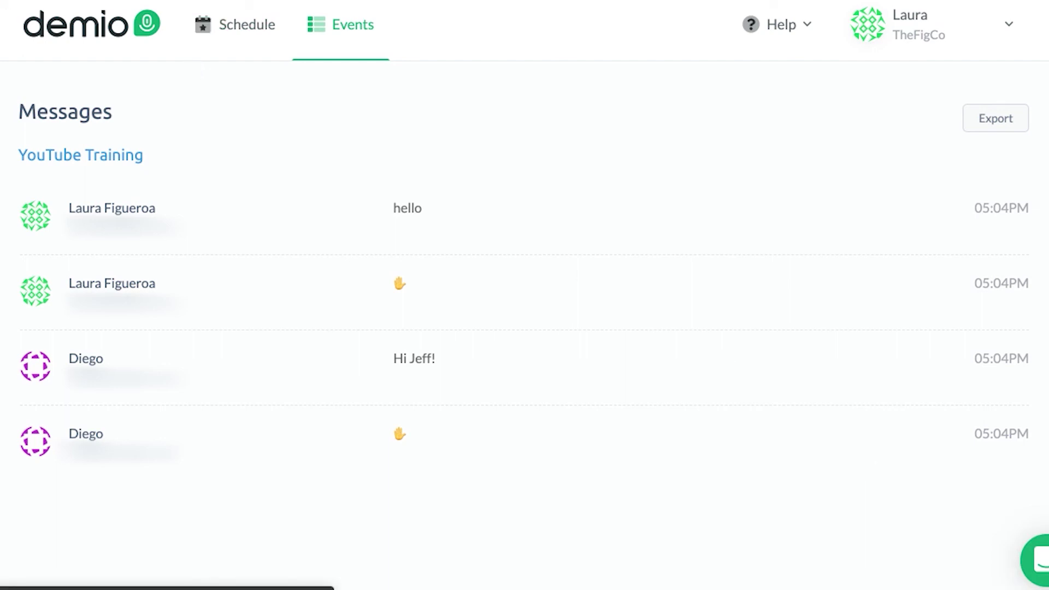
left_click(80, 154)
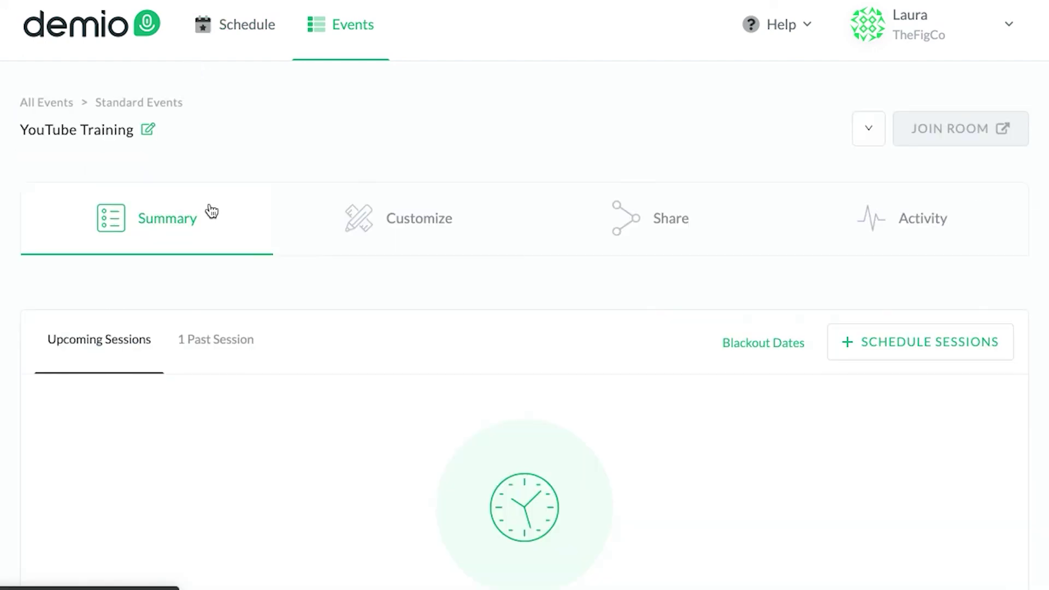
Open the Activity insights and scroll through registration, attendance, session stats and poll results
left_click(915, 222)
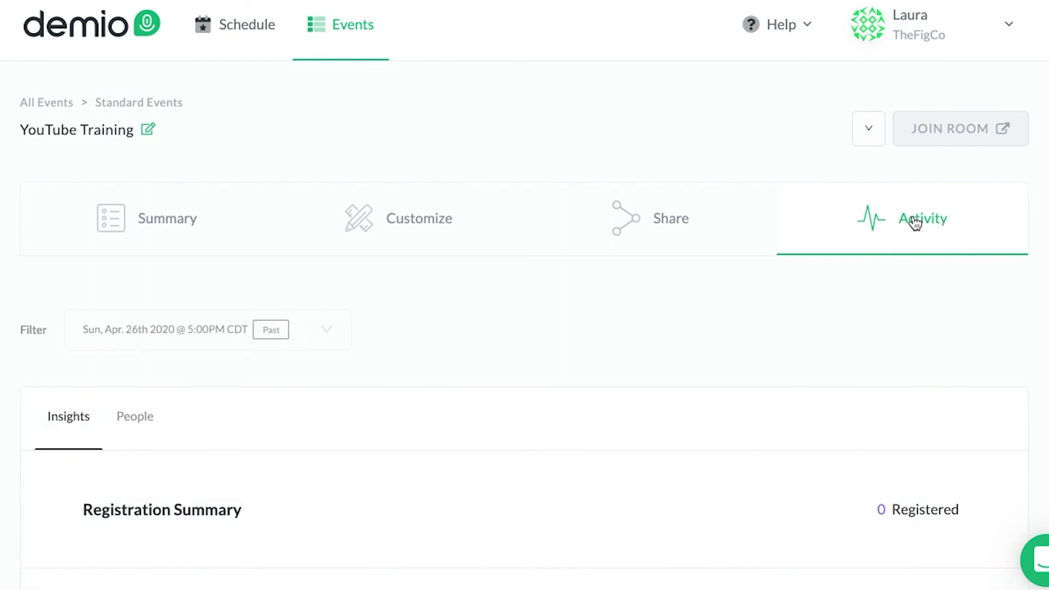
scroll(852, 323, "down", 5)
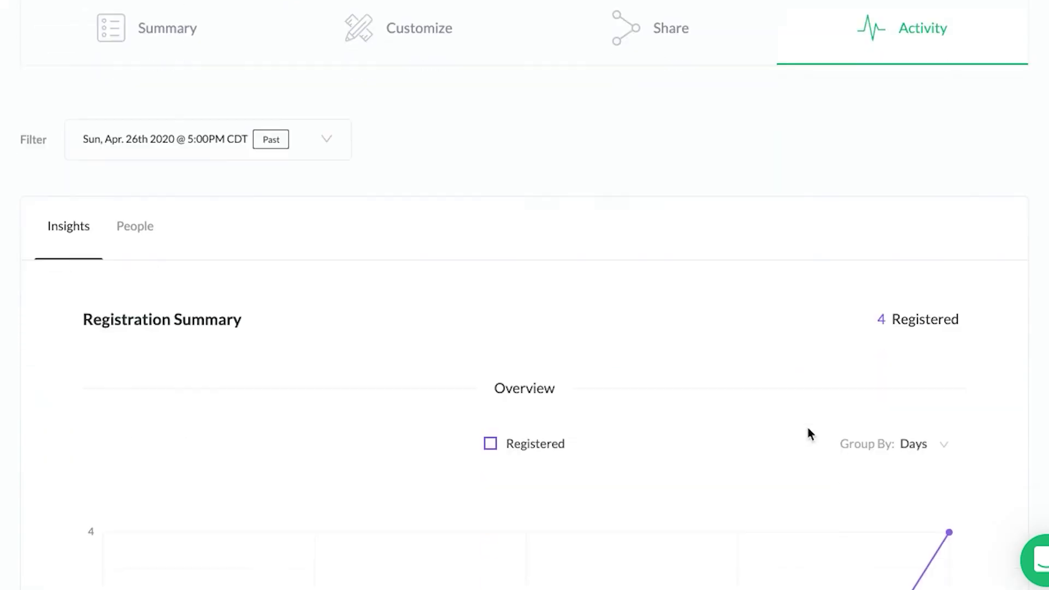
scroll(807, 429, "down", 12)
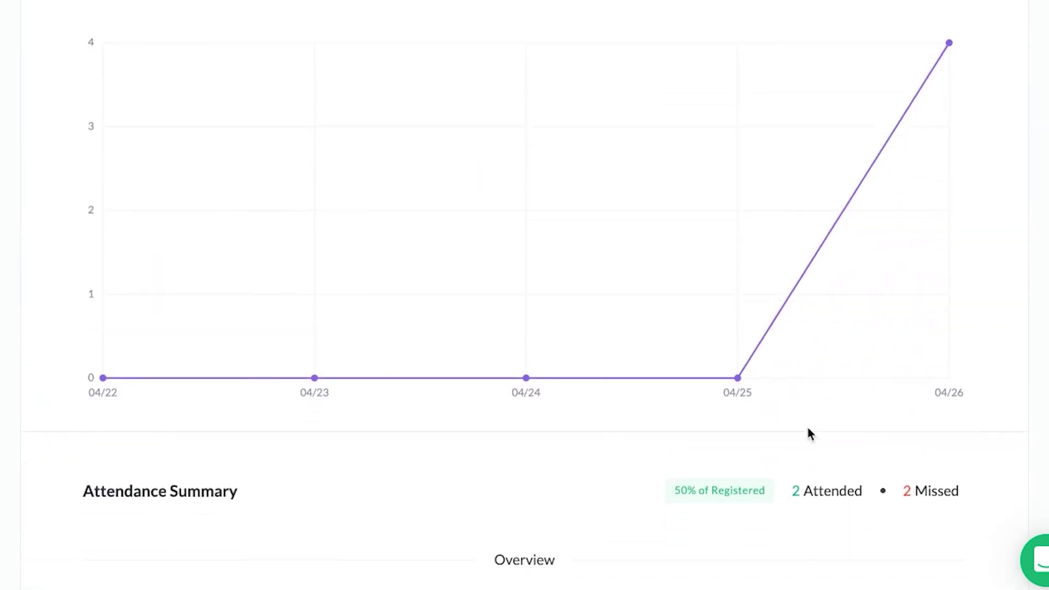
scroll(809, 407, "down", 2)
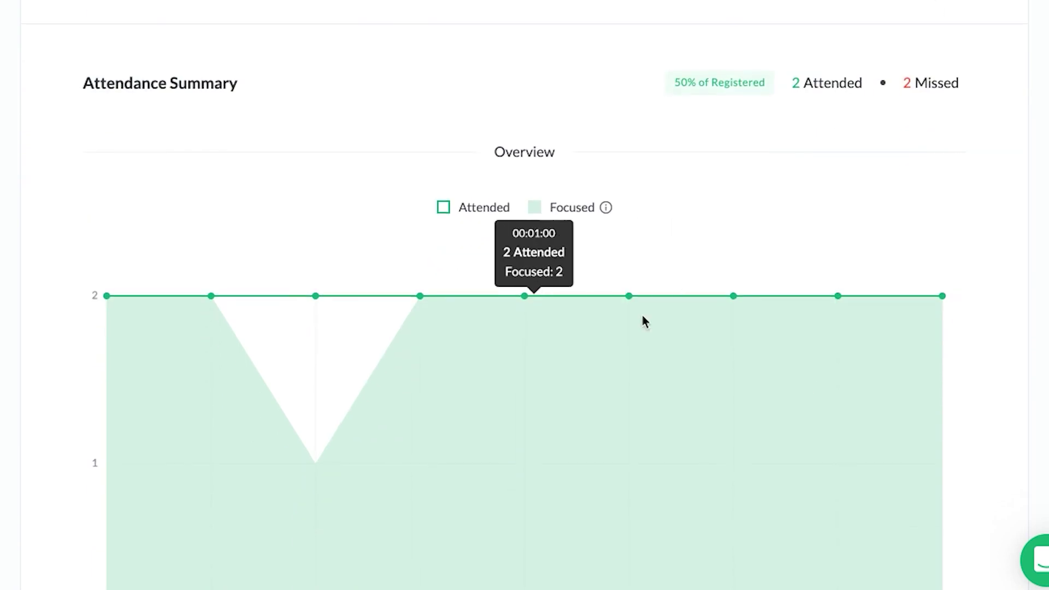
scroll(651, 328, "down", 4)
scroll(652, 328, "down", 2)
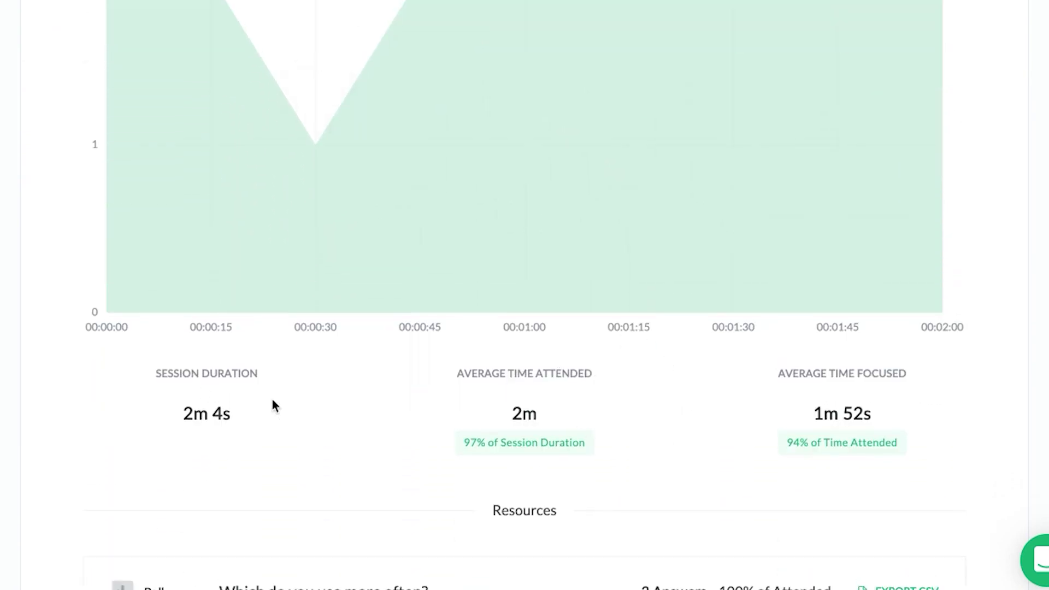
scroll(272, 400, "down", 5)
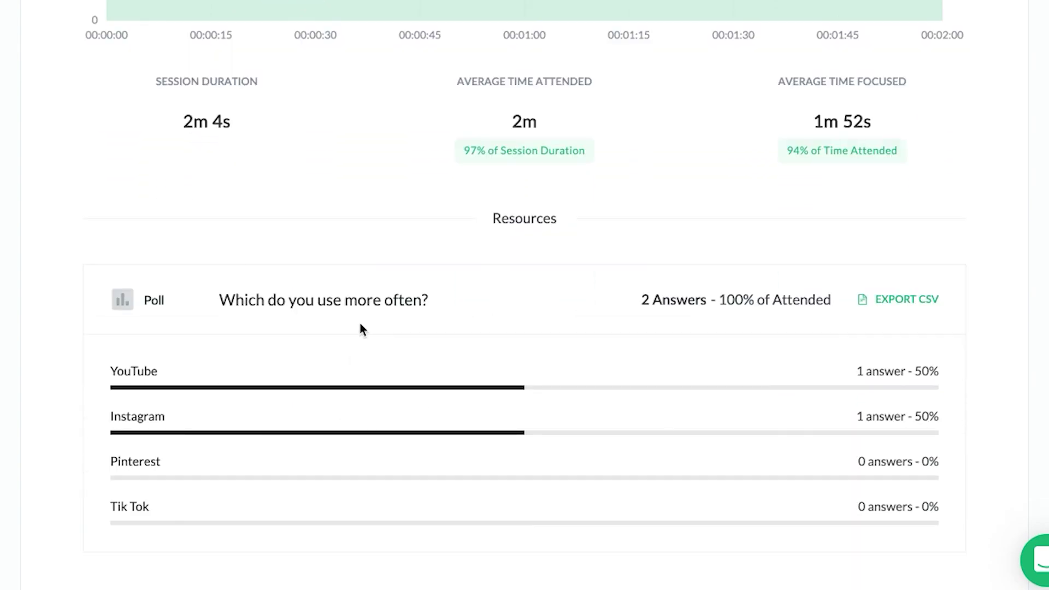
scroll(360, 339, "up", 15)
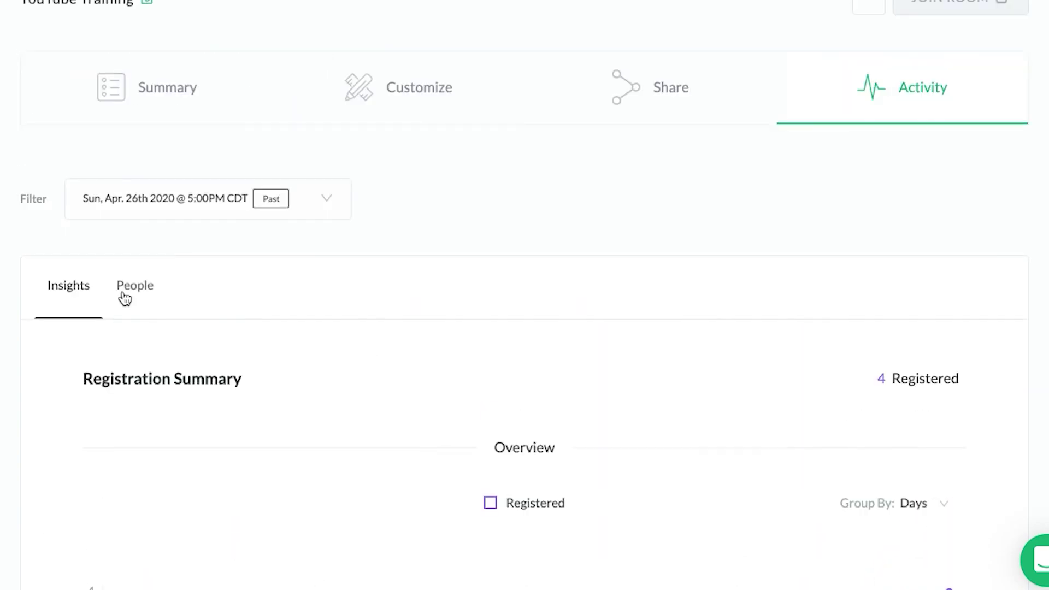
Open the People list and scroll across the 4 registrants' attendance, timestamp and focus columns
left_click(140, 290)
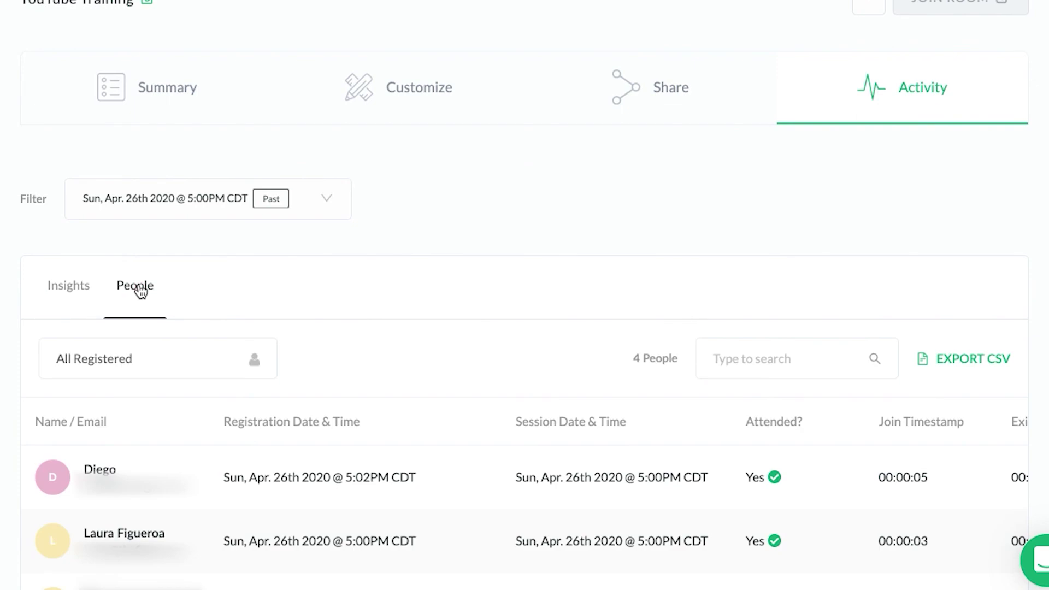
scroll(140, 290, "down", 3)
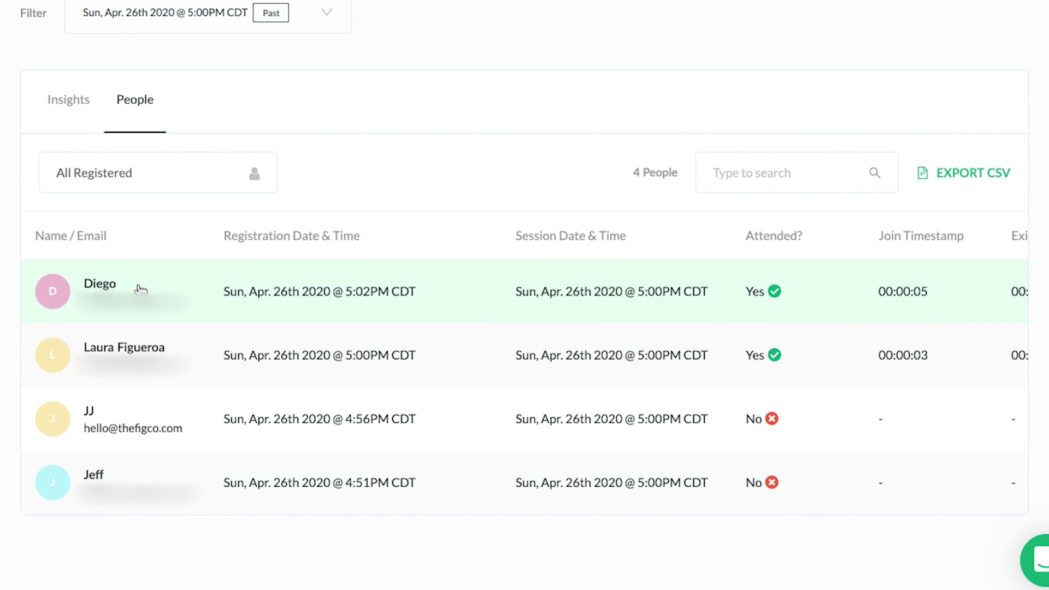
scroll(873, 377, "right", 5)
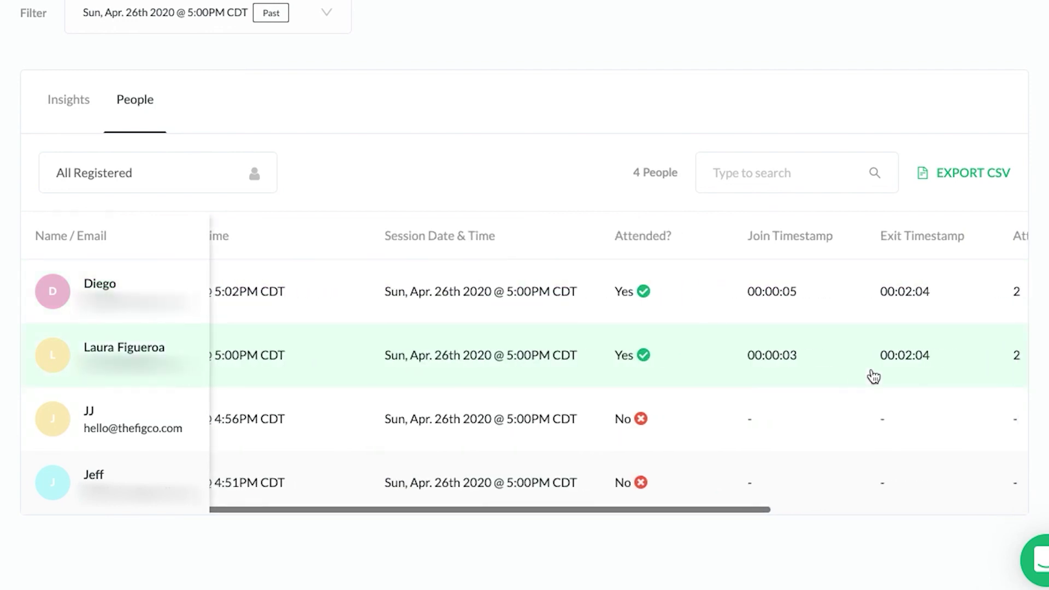
scroll(922, 304, "right", 4)
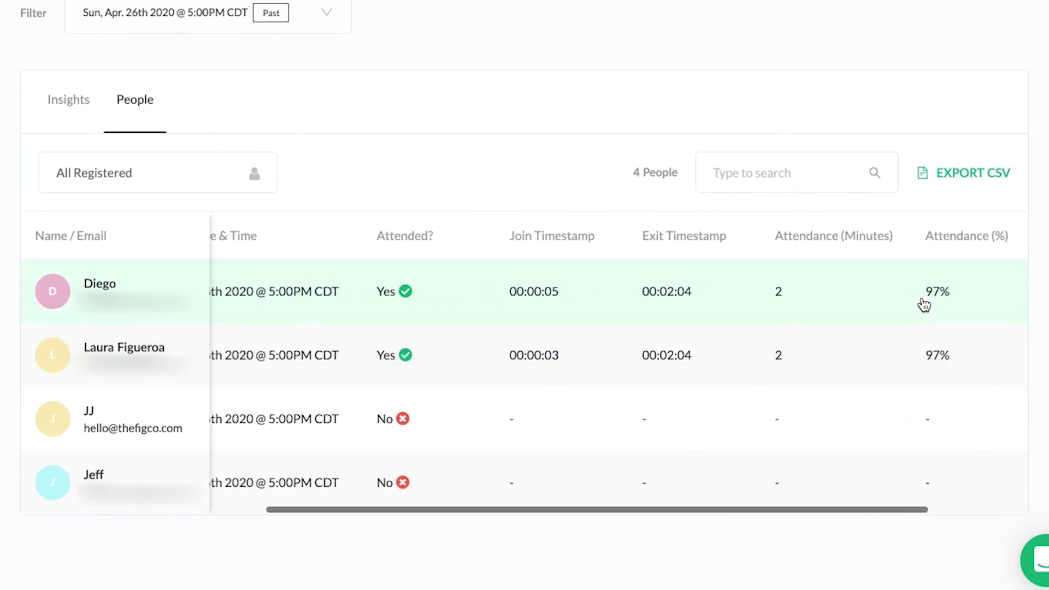
scroll(923, 304, "right", 1)
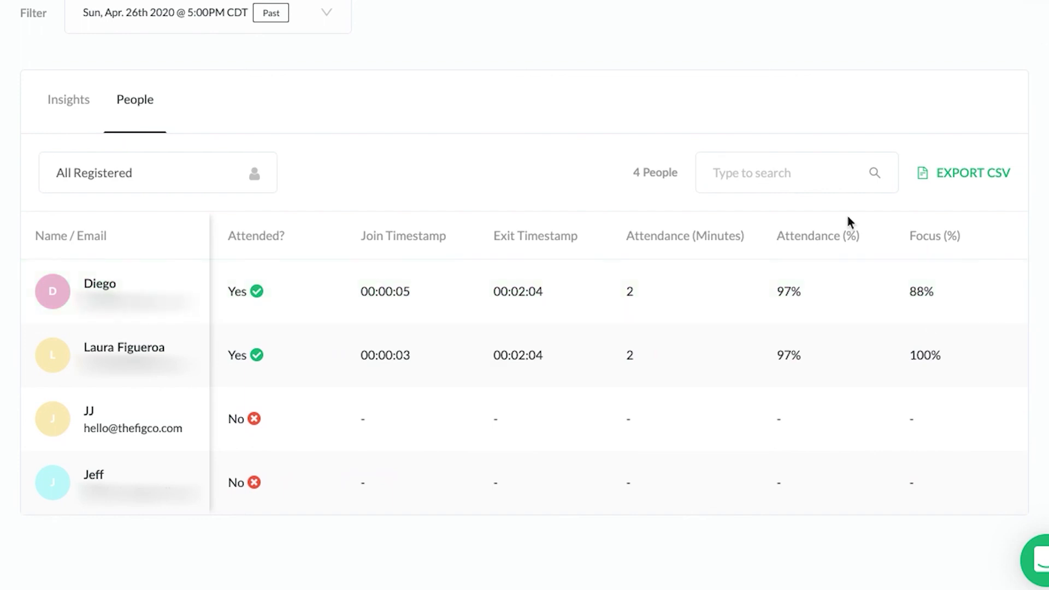
scroll(729, 334, "left", 2)
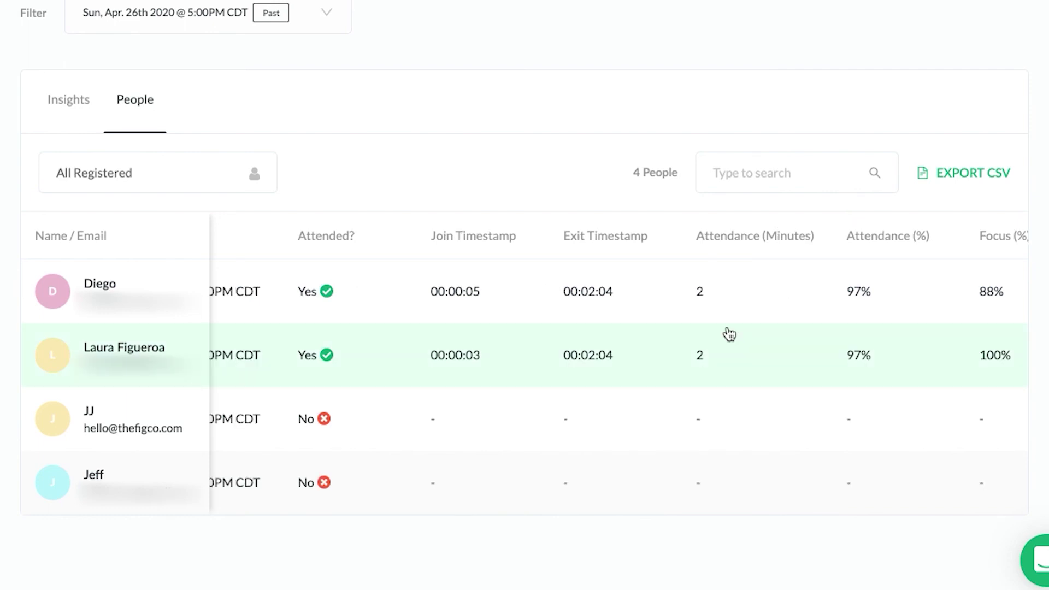